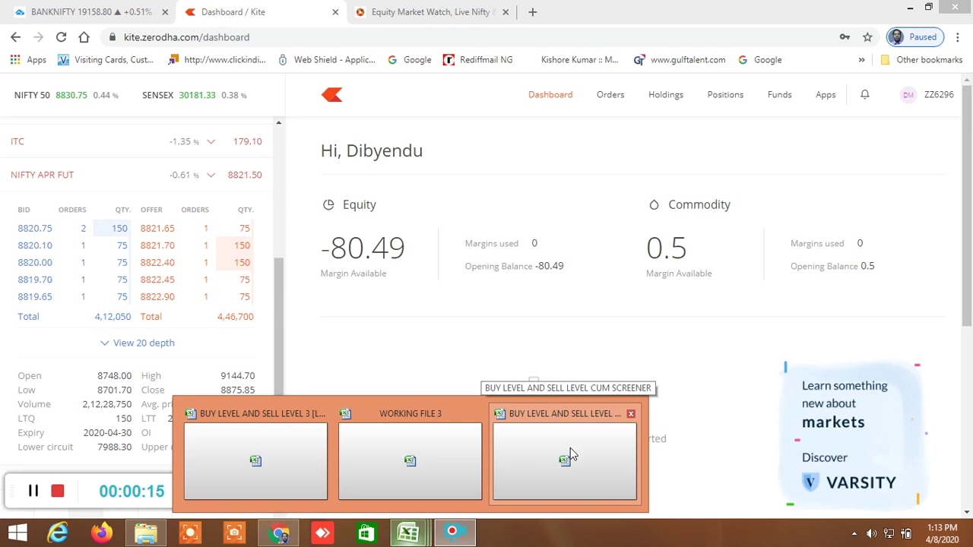
Switch to the TradingView BANKNIFTY chart in Chrome and look through the watchlist prices
left_click(410, 456)
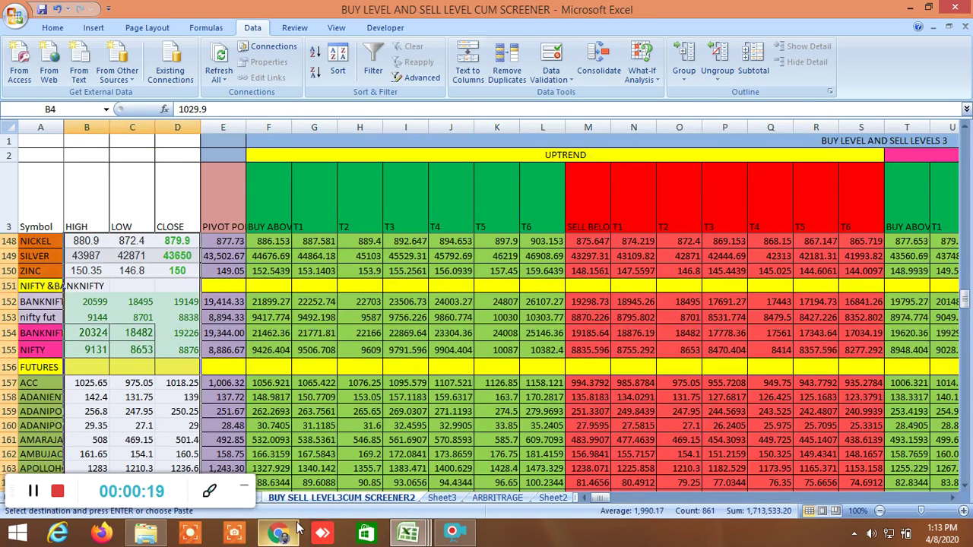
left_click(295, 531)
left_click(145, 16)
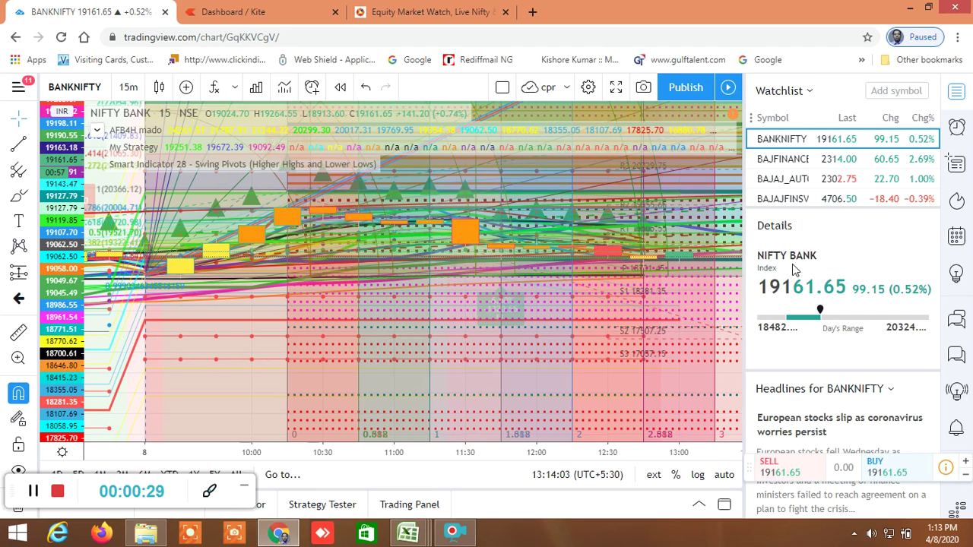
scroll(805, 171, "down", 5)
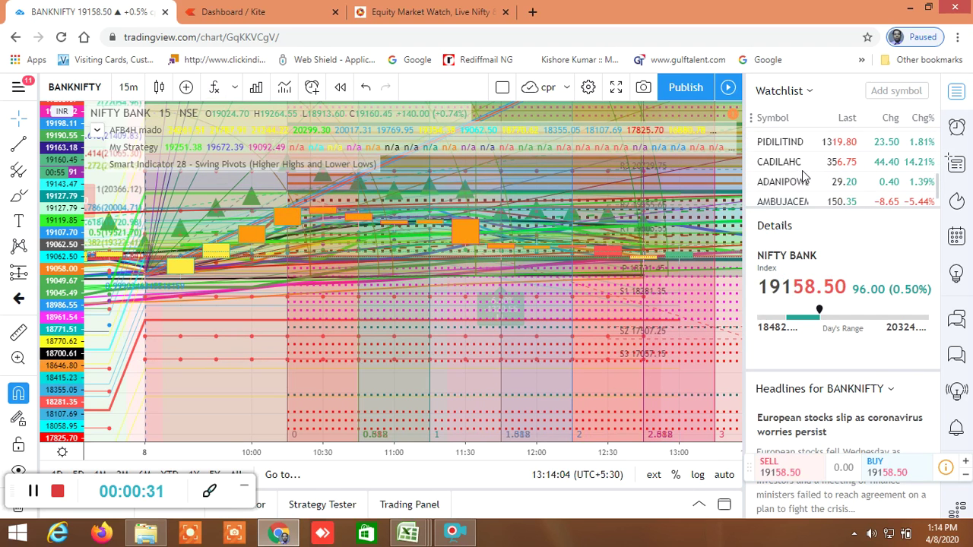
scroll(804, 178, "down", 5)
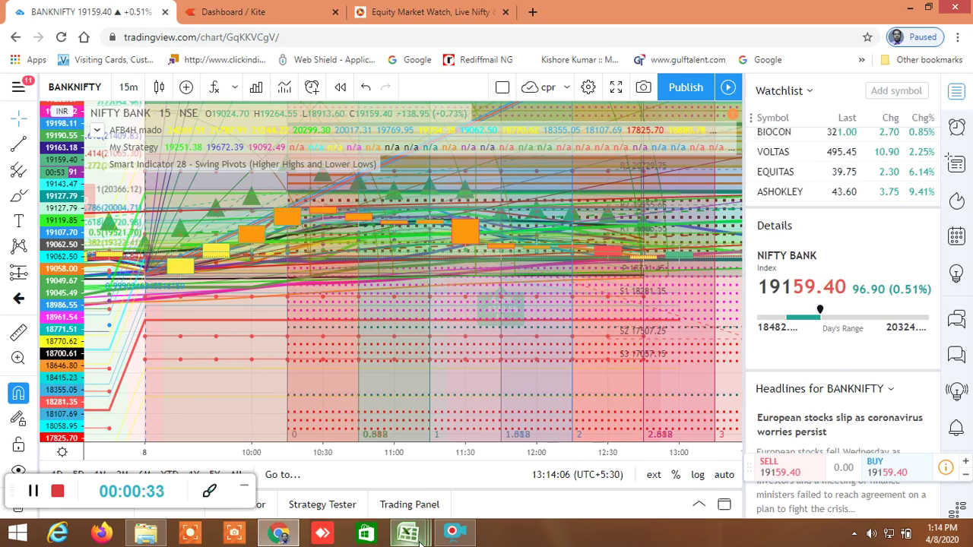
Switch to the BUY LEVEL AND SELL LEVEL 3 workbook in Excel and examine the levels in its NIFTY & BANKNIFTY rows
mouse_move(408, 532)
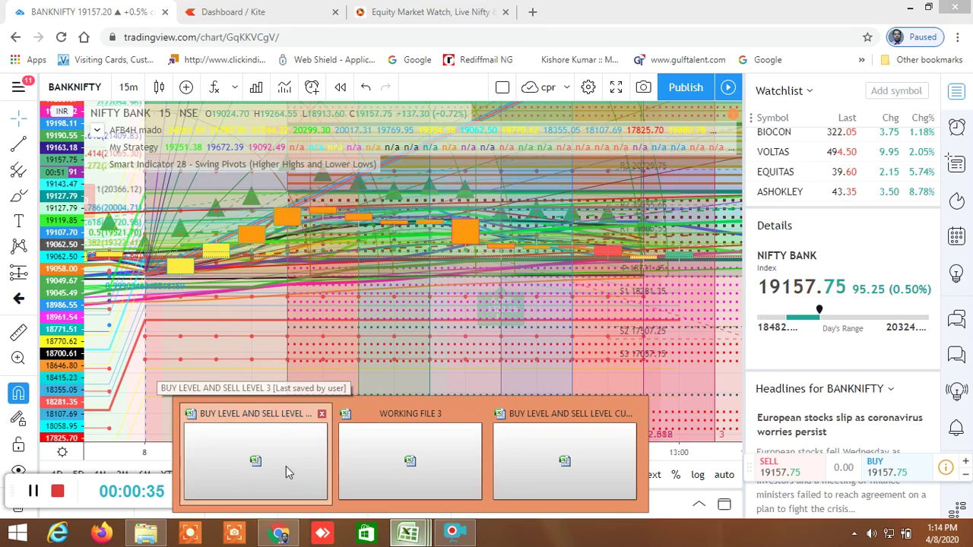
left_click(286, 473)
key("ctrl+Tab")
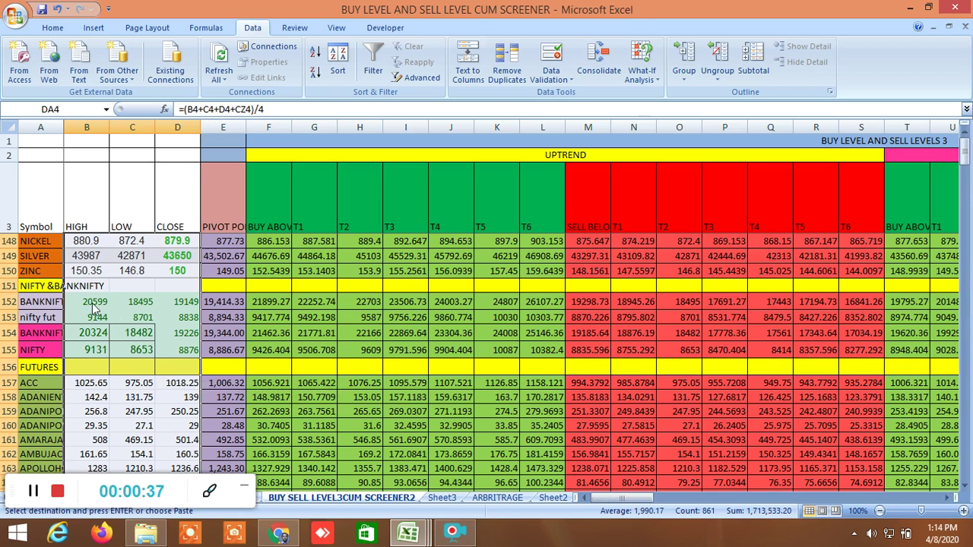
scroll(251, 343, "down", 3)
scroll(251, 343, "down", 20)
scroll(272, 343, "down", 20)
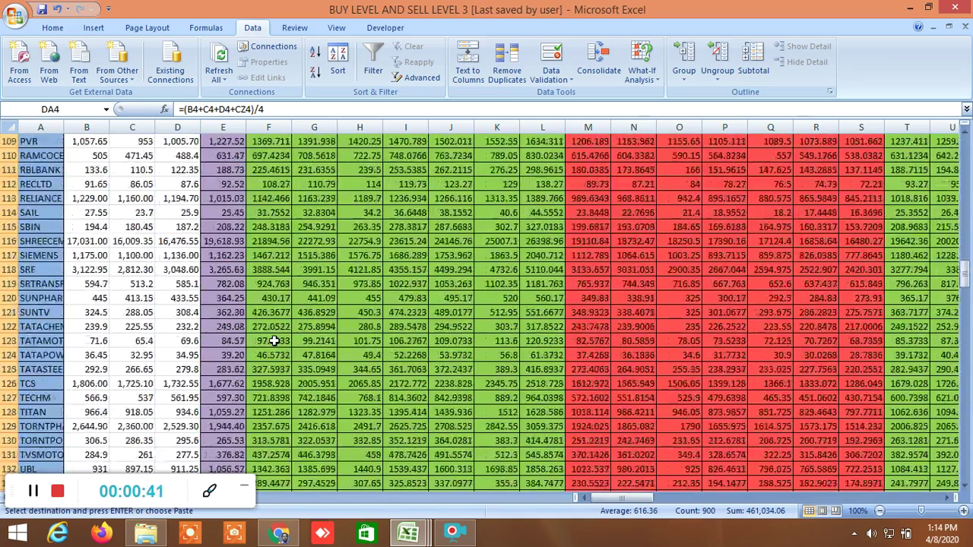
scroll(275, 342, "down", 1)
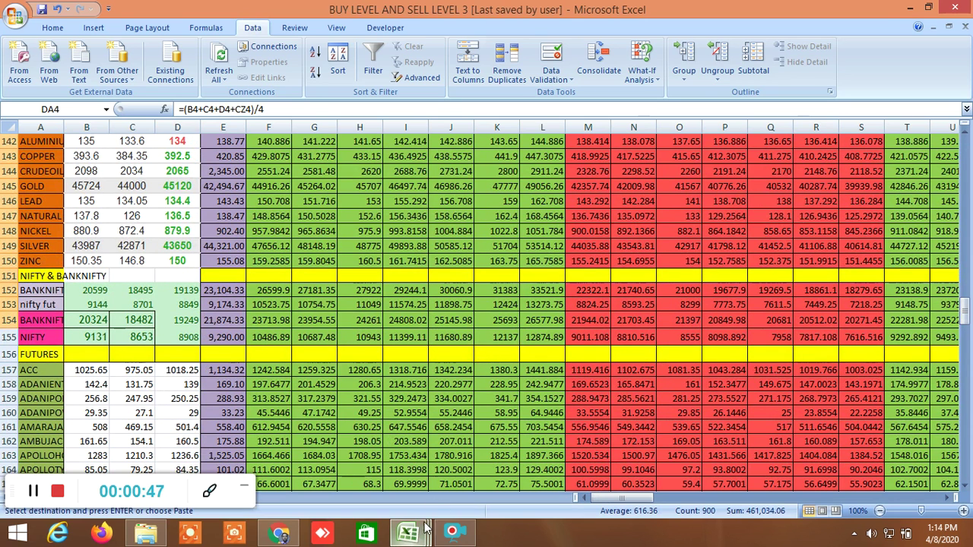
Switch to the BUY LEVEL AND SELL LEVEL CUM SCREENER workbook and show its ALLBUY SELL LEVELSCUM SCREENER1 sheet
mouse_move(425, 528)
left_click(534, 462)
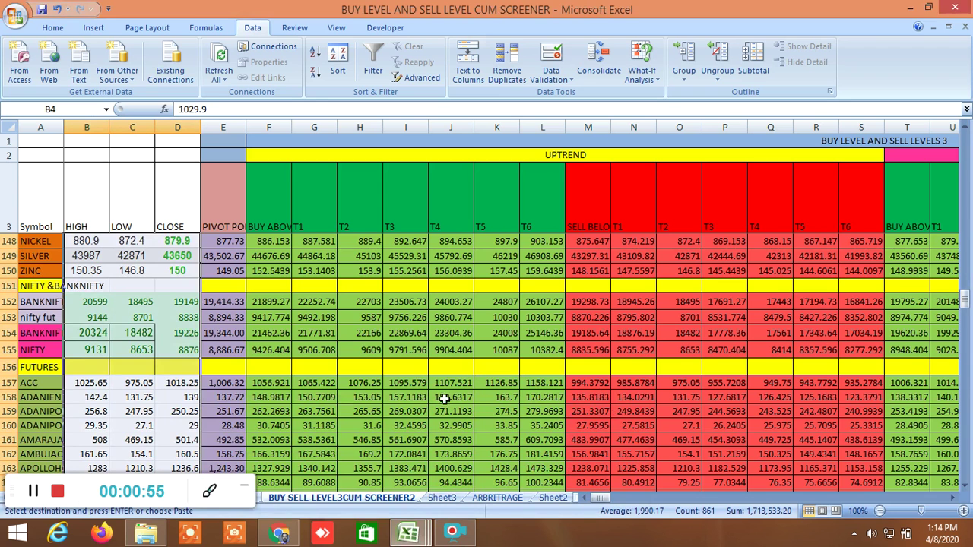
scroll(411, 388, "up", 2)
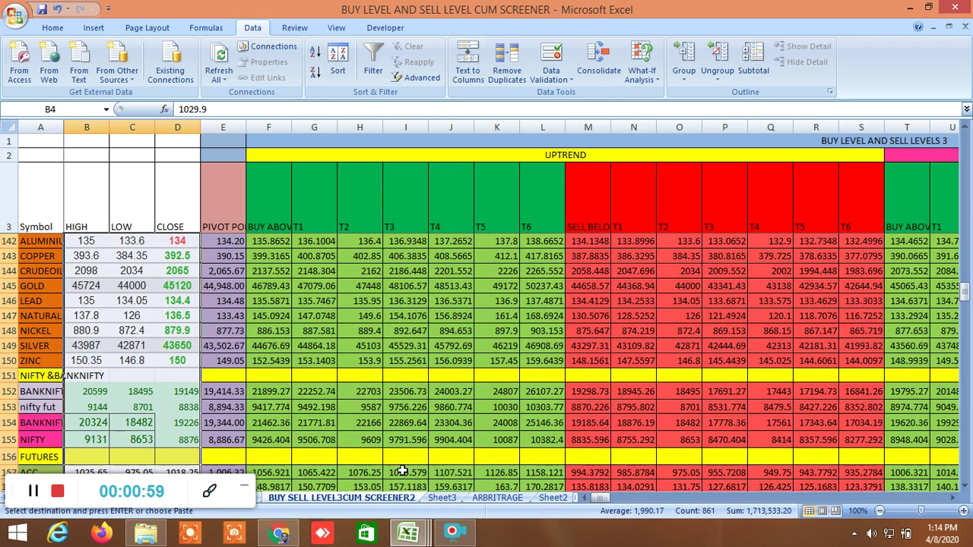
mouse_move(16, 490)
left_mouse_down()
mouse_move(15, 523)
mouse_move(104, 176)
mouse_move(99, 157)
left_mouse_up()
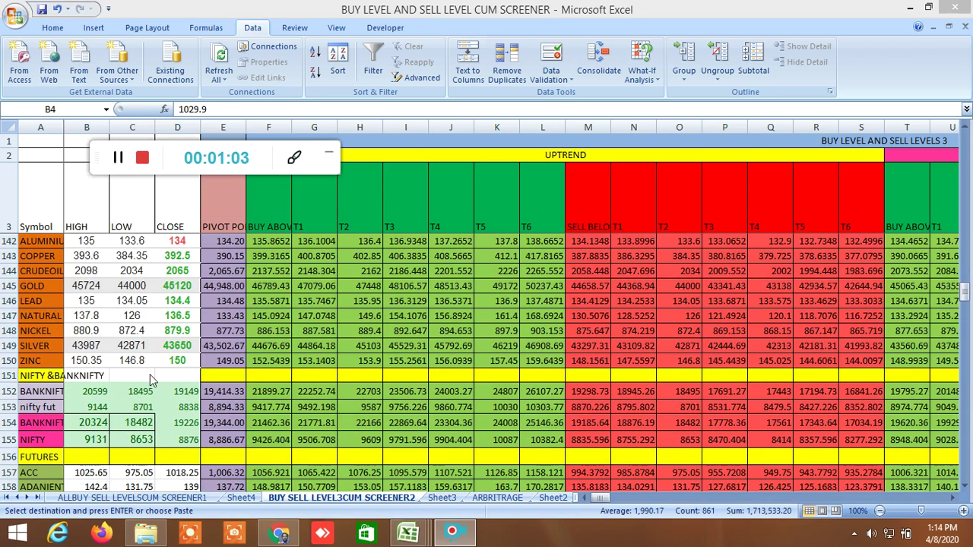
left_click(68, 498)
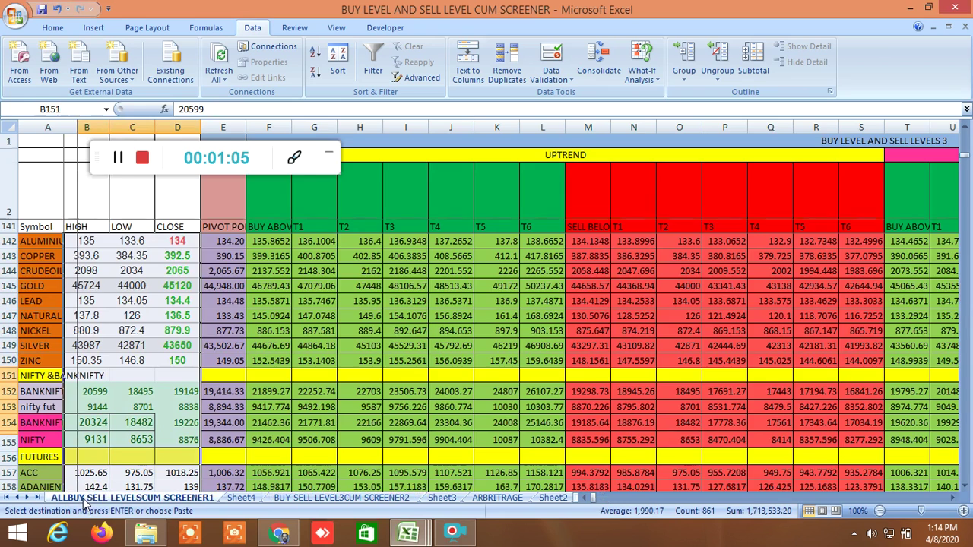
left_click(93, 498)
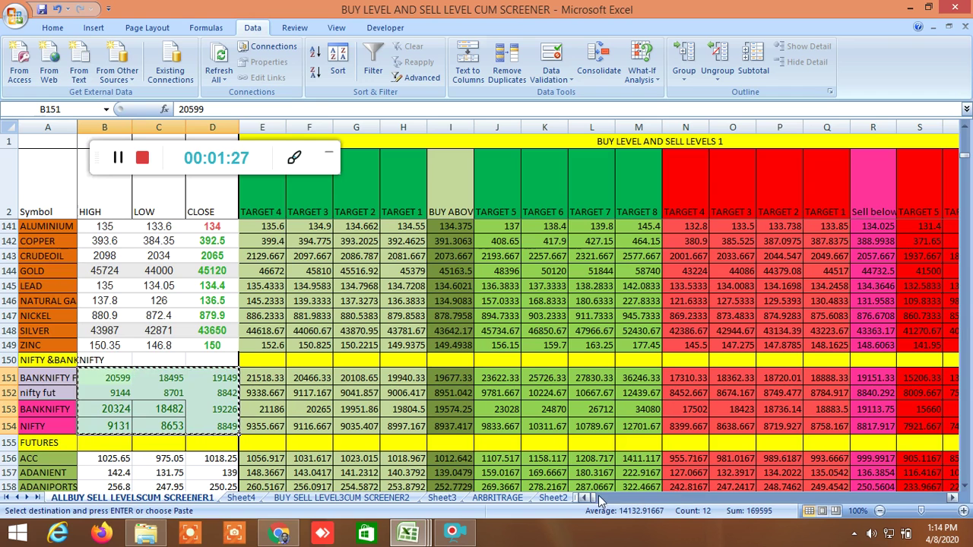
Examine the BUY AND SELL LEVELS 2 columns for the NIFTY and BANKNIFTY rows
left_click_drag(593, 497, 605, 504)
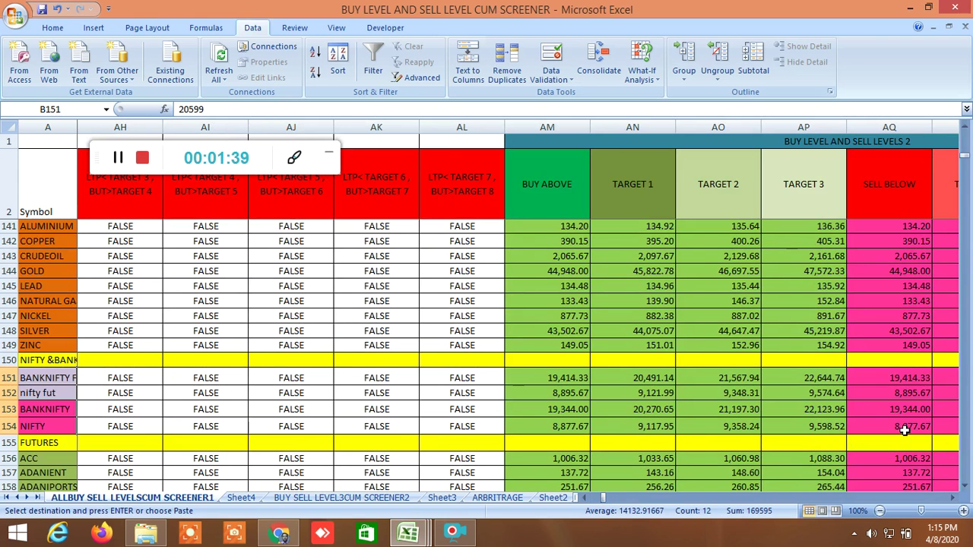
left_click(953, 498)
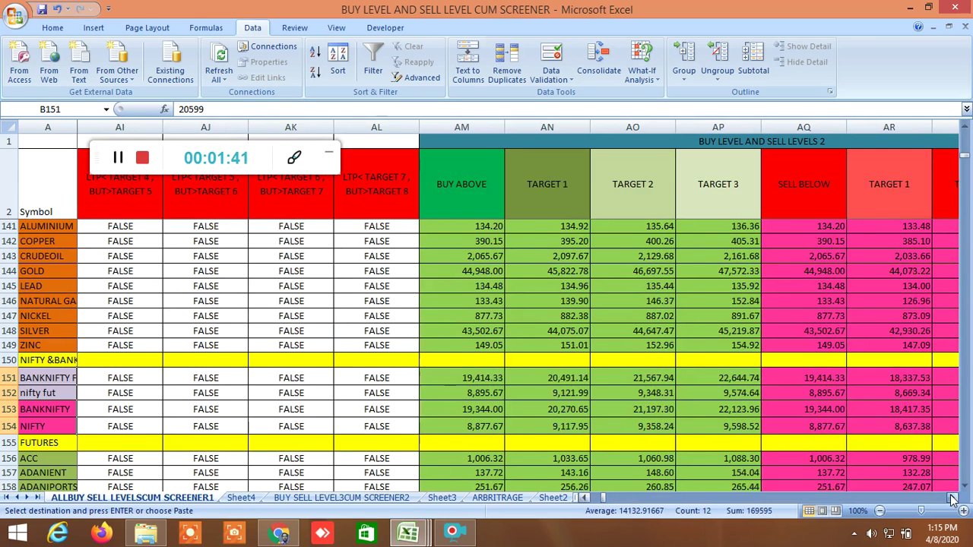
left_click(952, 498)
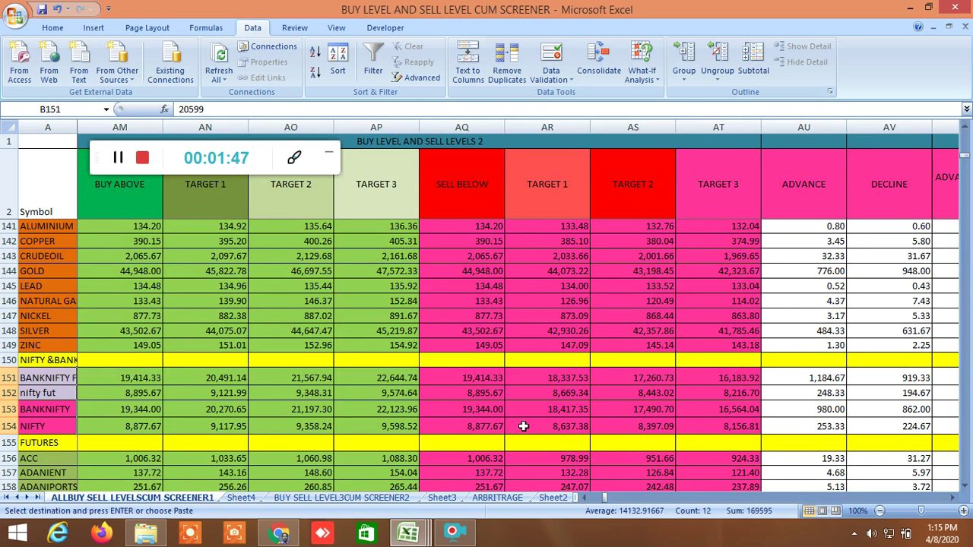
Switch to TradingView in Chrome, add NIFTY to the watchlist and open its chart
left_click(279, 535)
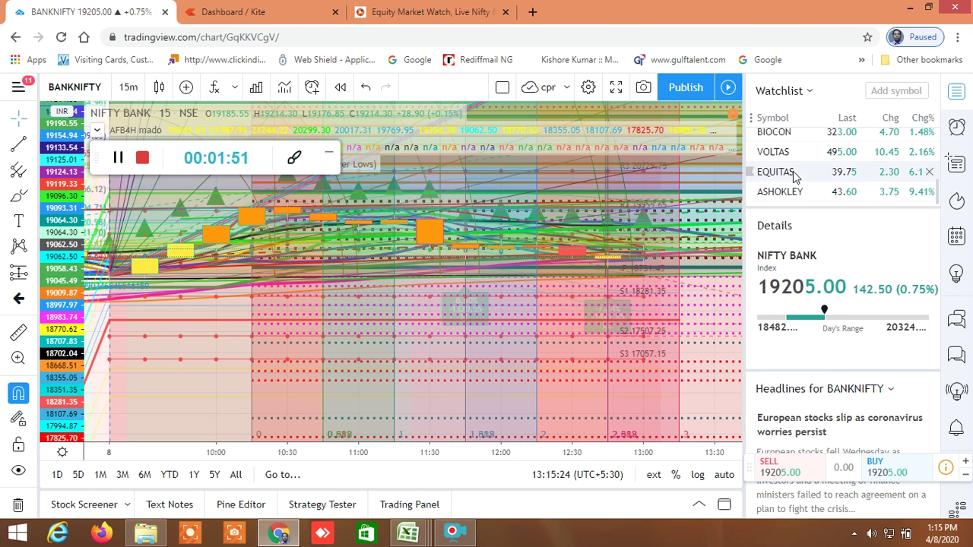
scroll(805, 171, "up", 3)
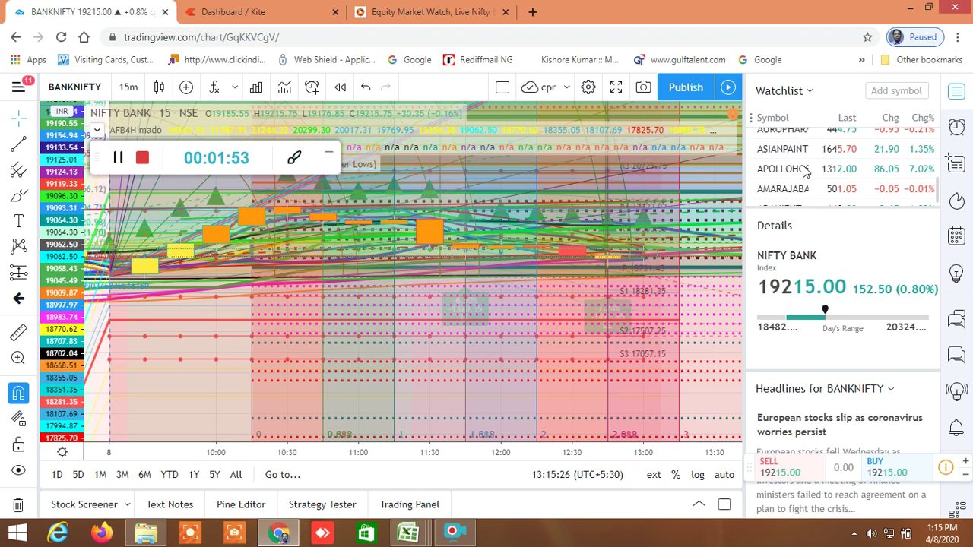
scroll(792, 178, "down", 5)
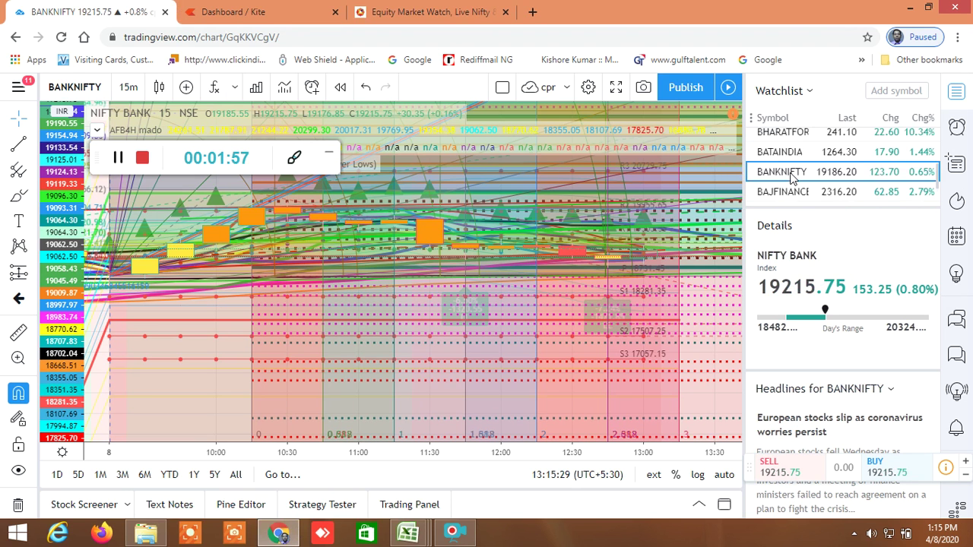
left_click(893, 90)
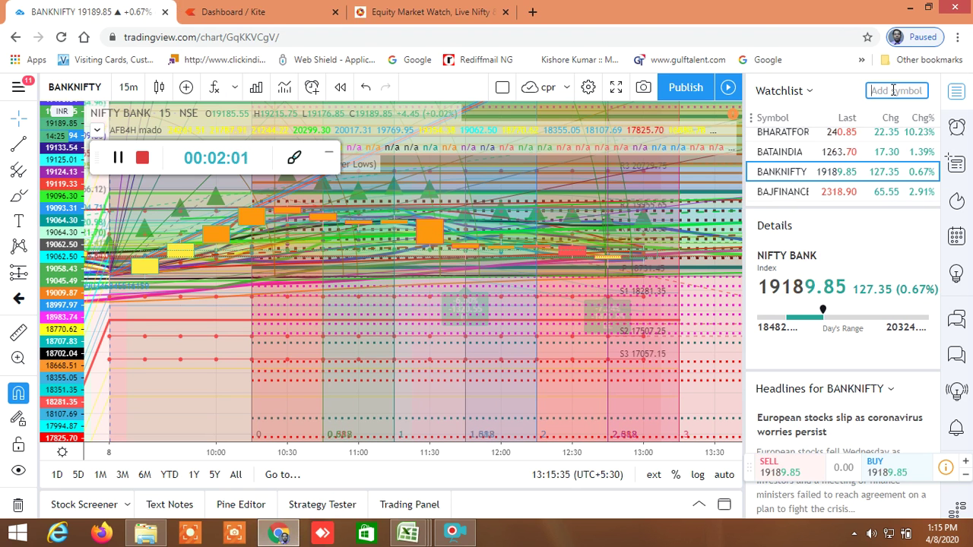
type("NIFTY")
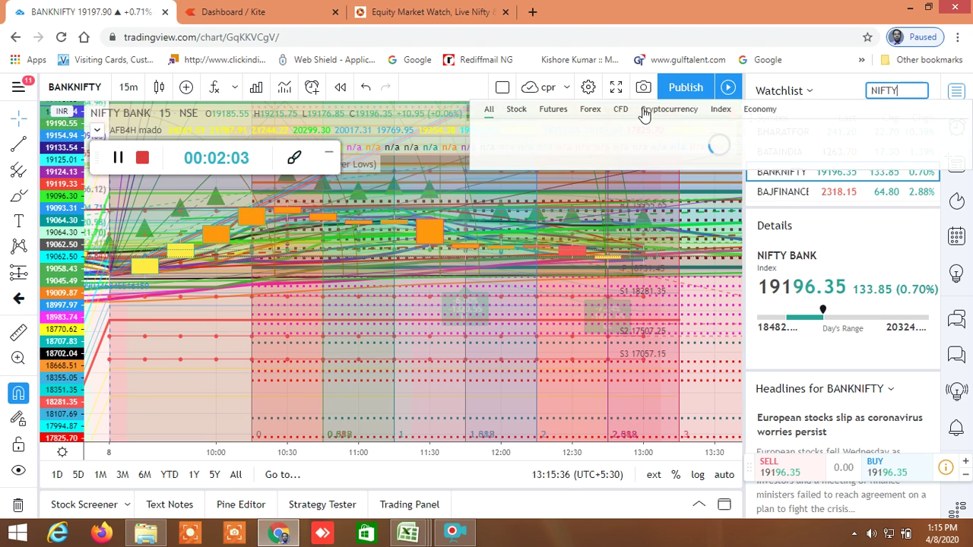
left_click(653, 135)
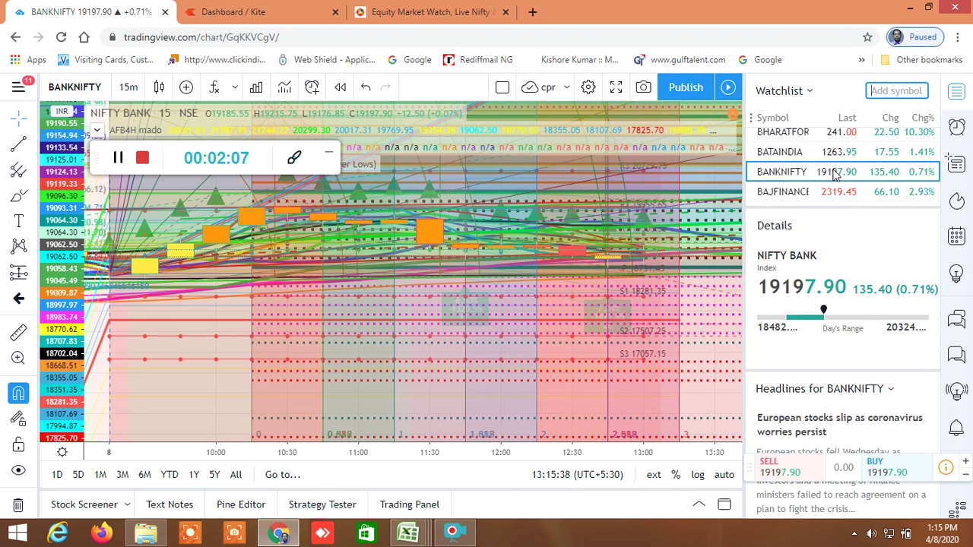
scroll(835, 174, "up", 5)
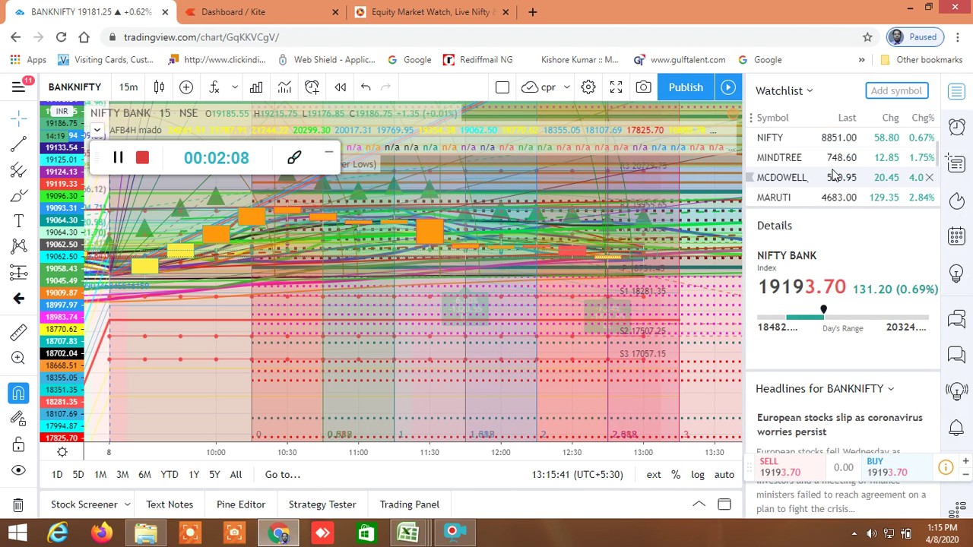
left_click(779, 139)
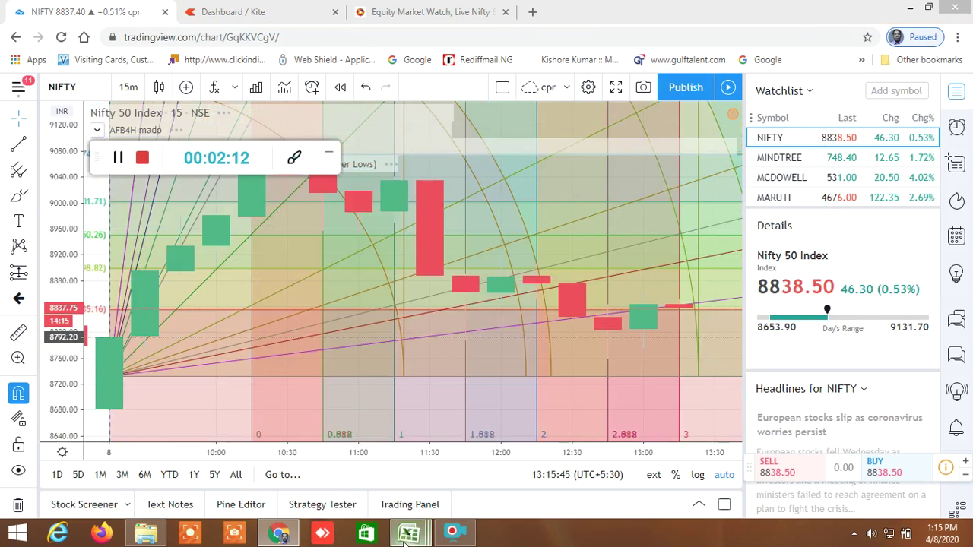
Return to the CUM SCREENER workbook in Excel and examine the BUY AND SELL LEVELS 1 columns for the NIFTY row
mouse_move(409, 532)
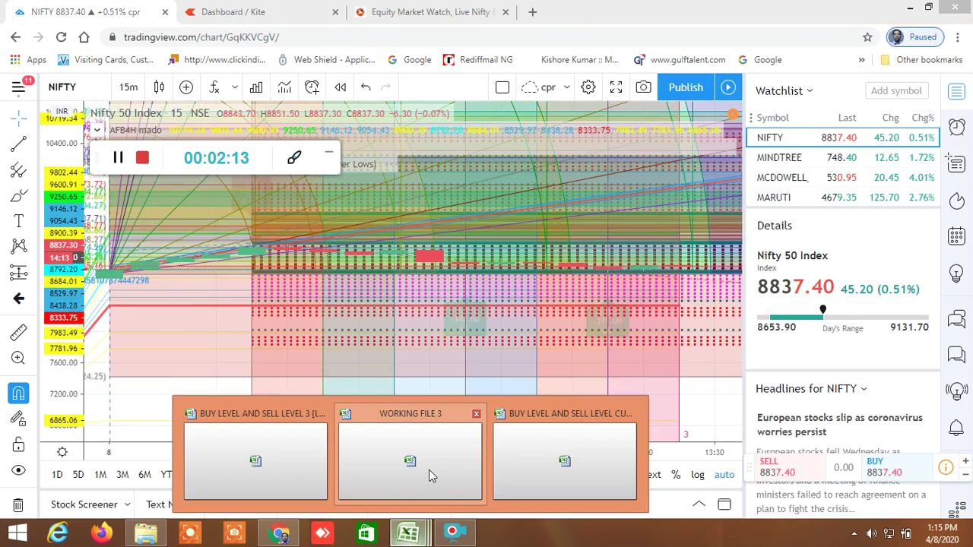
left_click(577, 441)
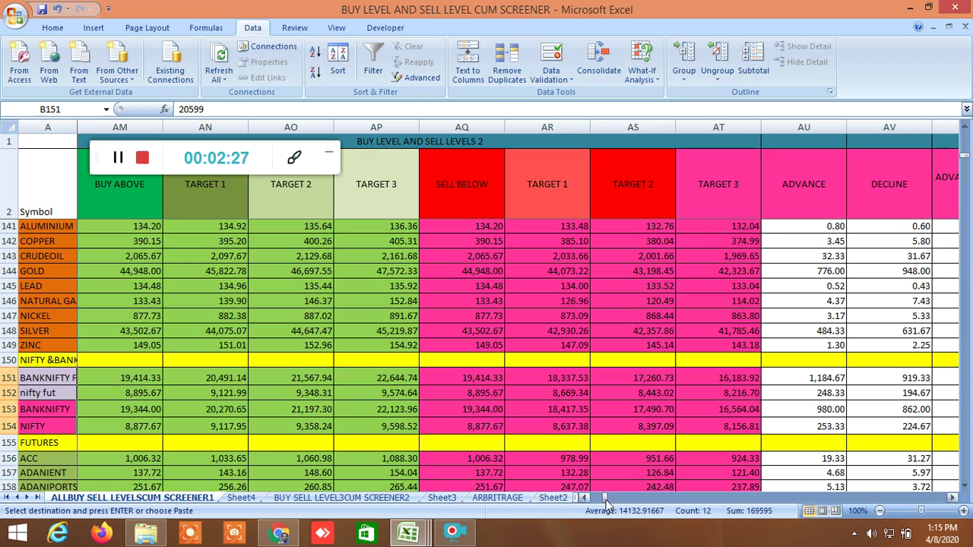
left_click_drag(584, 499, 583, 498)
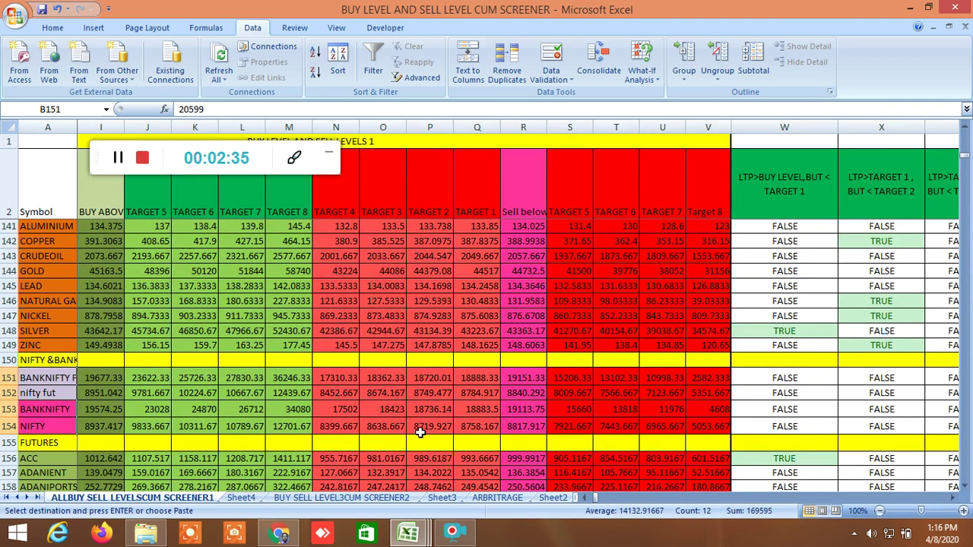
Check the NIFTY price in TradingView against the Sell below level in the CUM SCREENER workbook
left_click(280, 533)
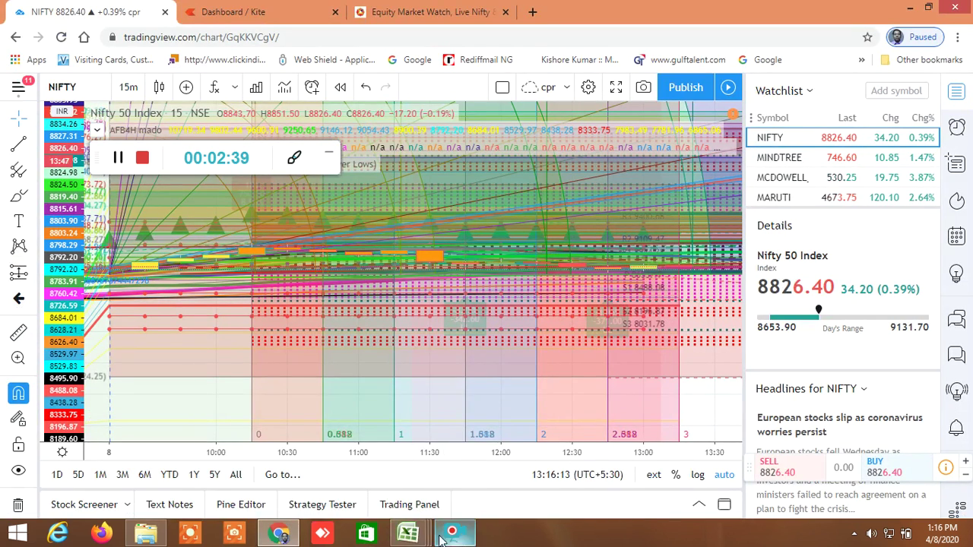
mouse_move(417, 533)
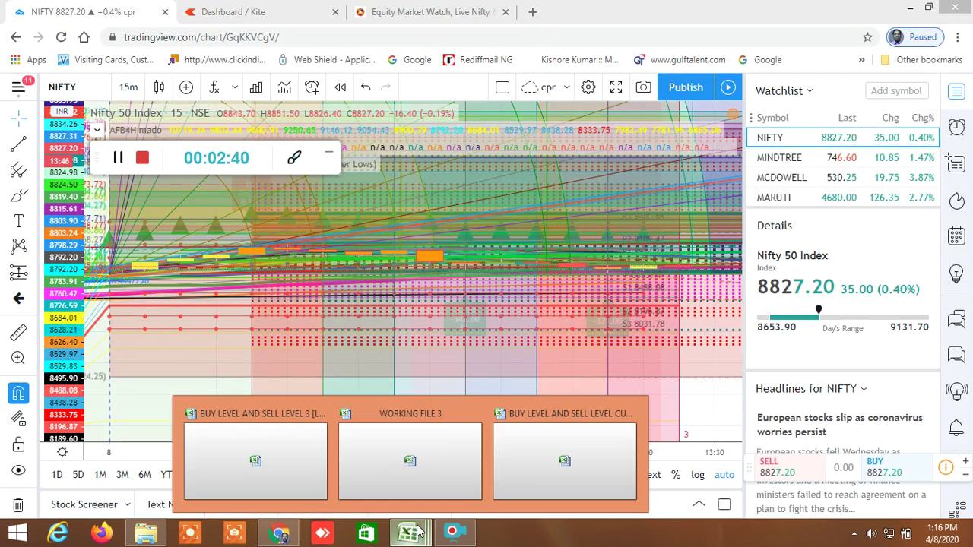
left_click(564, 463)
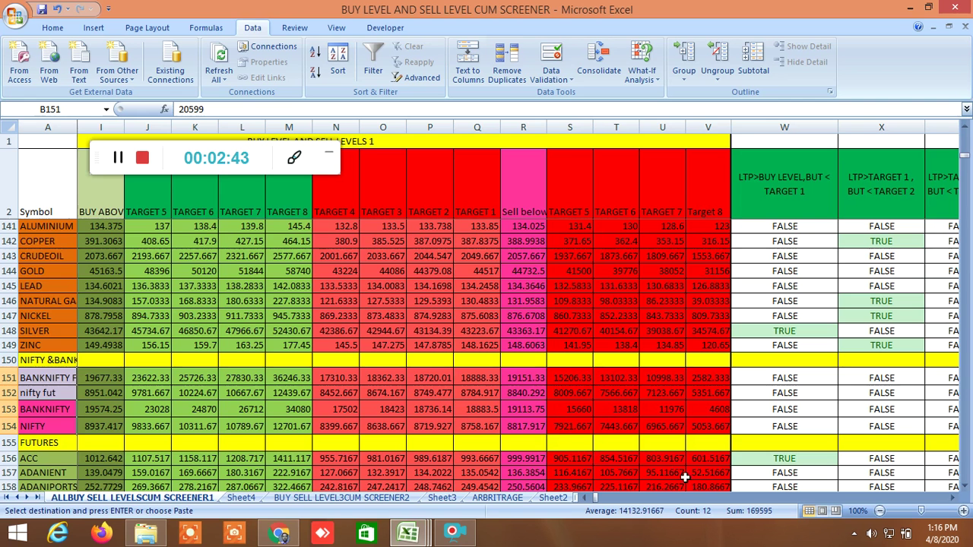
left_click(951, 498)
left_click(952, 498)
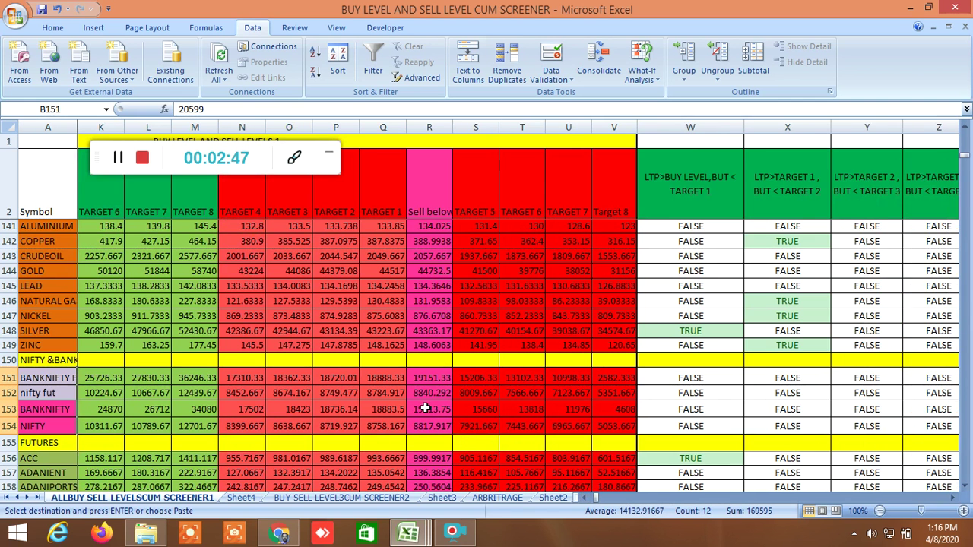
Switch to TradingView in Chrome and look through the watchlist for BANKNIFTY
left_click(280, 534)
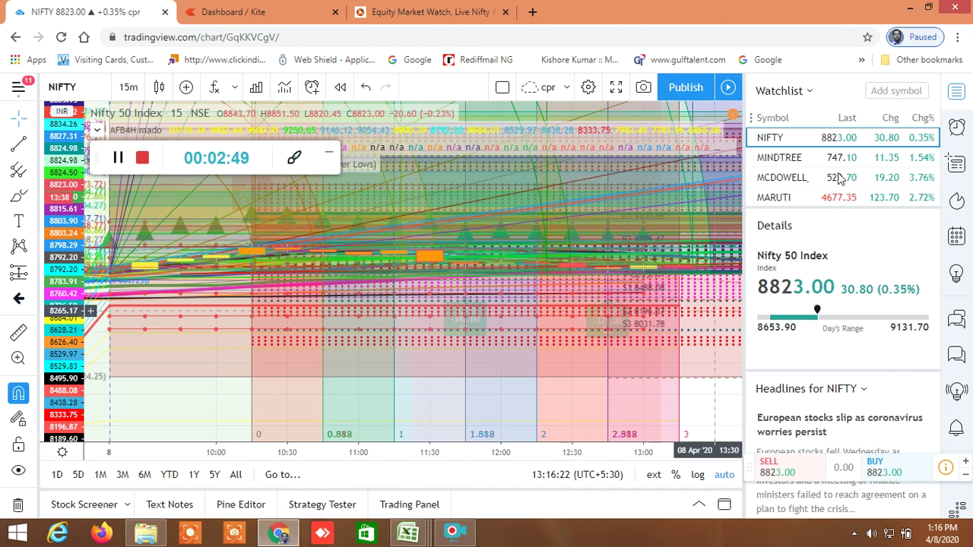
scroll(811, 162, "down", 5)
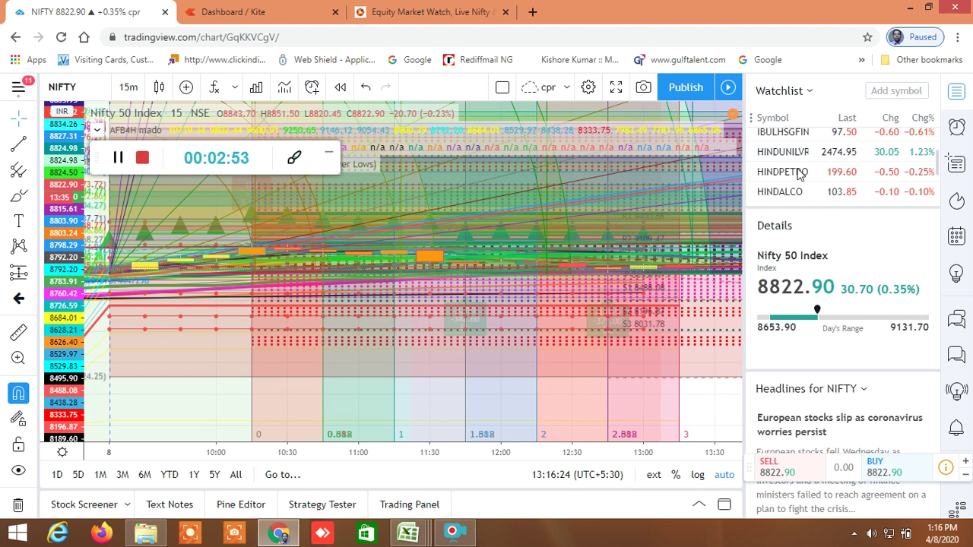
scroll(776, 173, "up", 5)
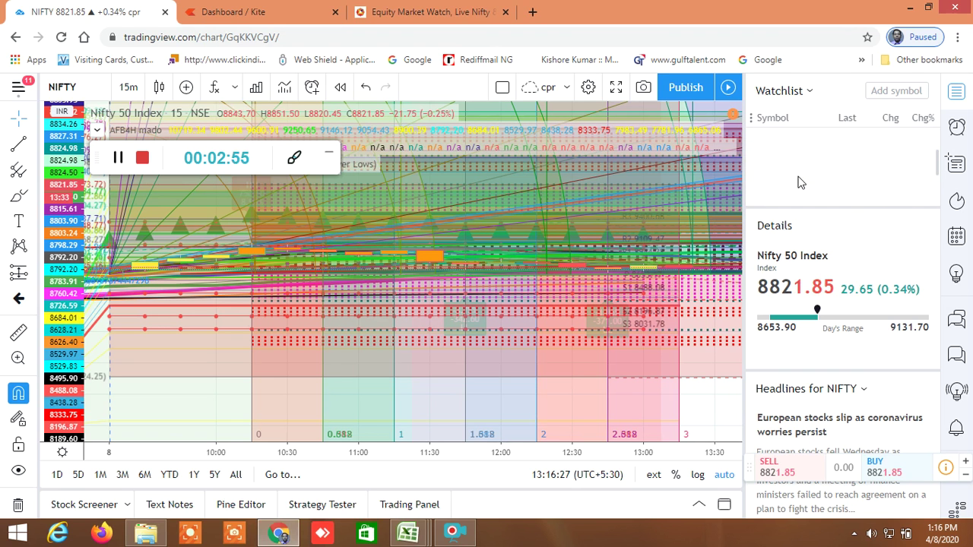
scroll(782, 175, "down", 3)
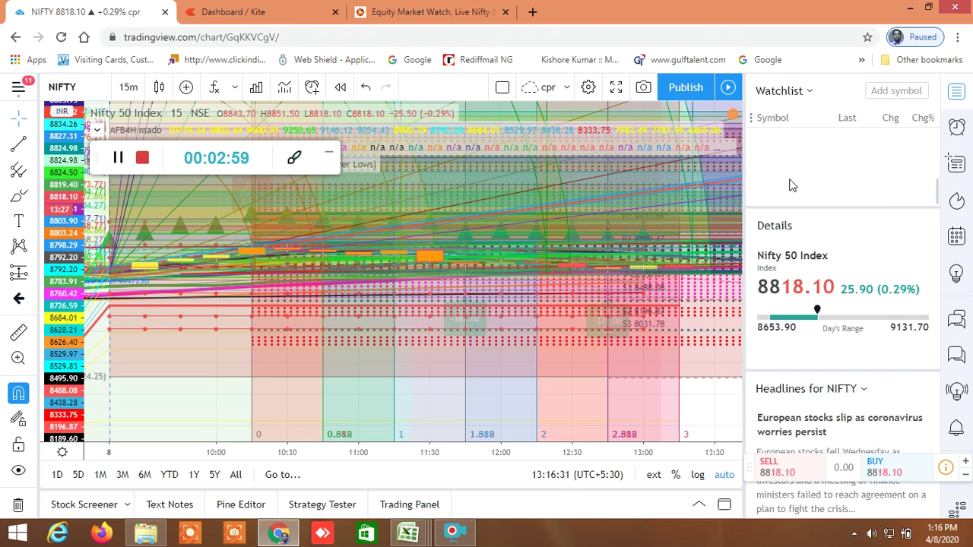
Return to the CUM SCREENER workbook in Excel and examine the BUY AND SELL LEVELS 3 and PIVOT POINT columns for NIFTY and BANKNIFTY
mouse_move(445, 513)
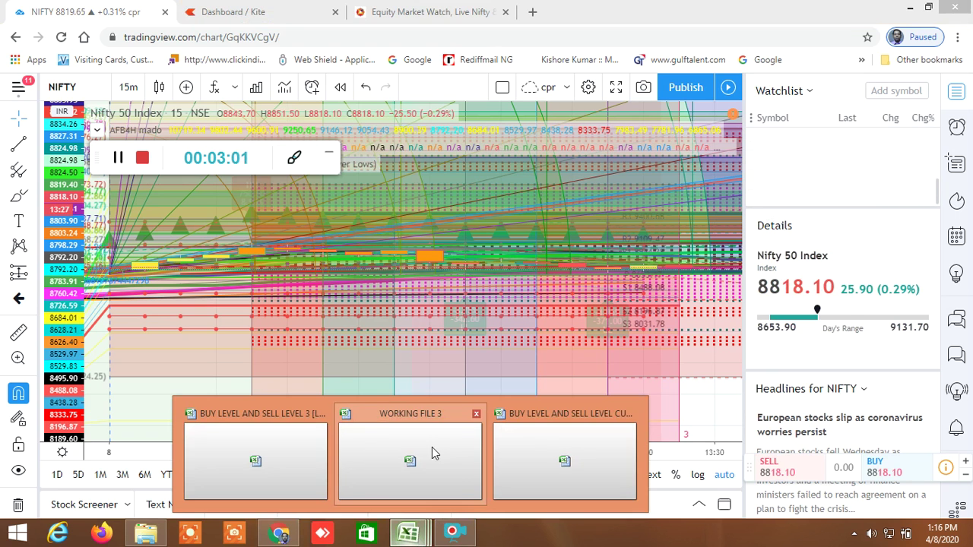
left_click(595, 450)
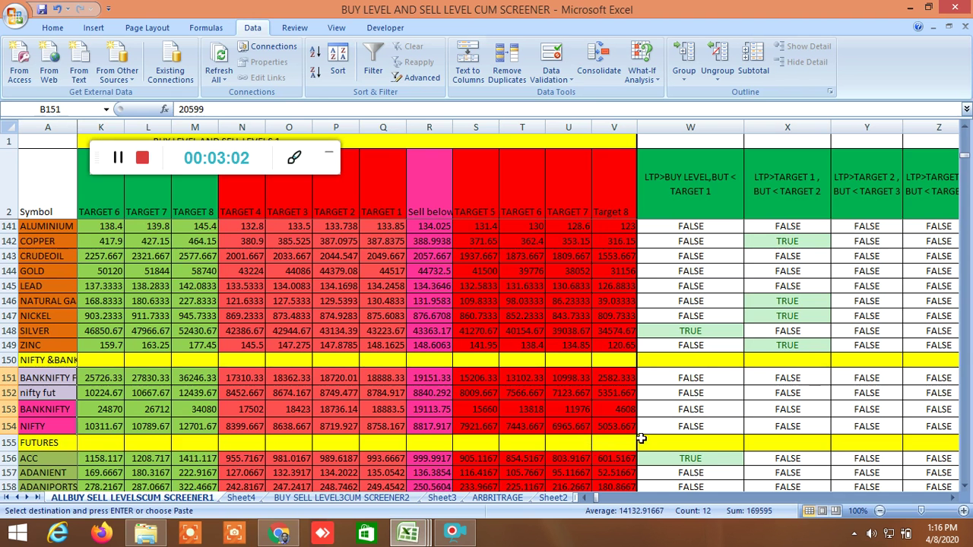
left_click(954, 498)
left_click_drag(953, 498, 953, 498)
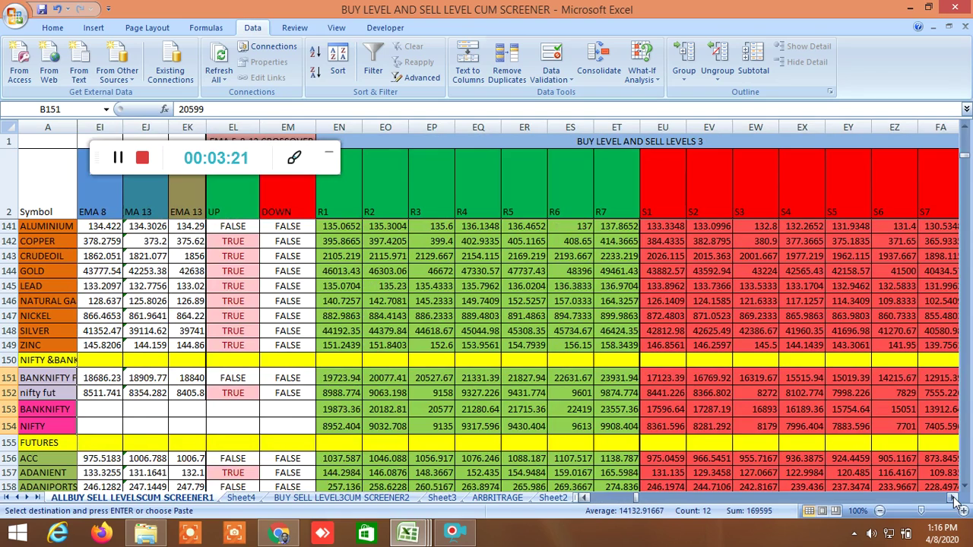
left_click_drag(953, 498, 953, 498)
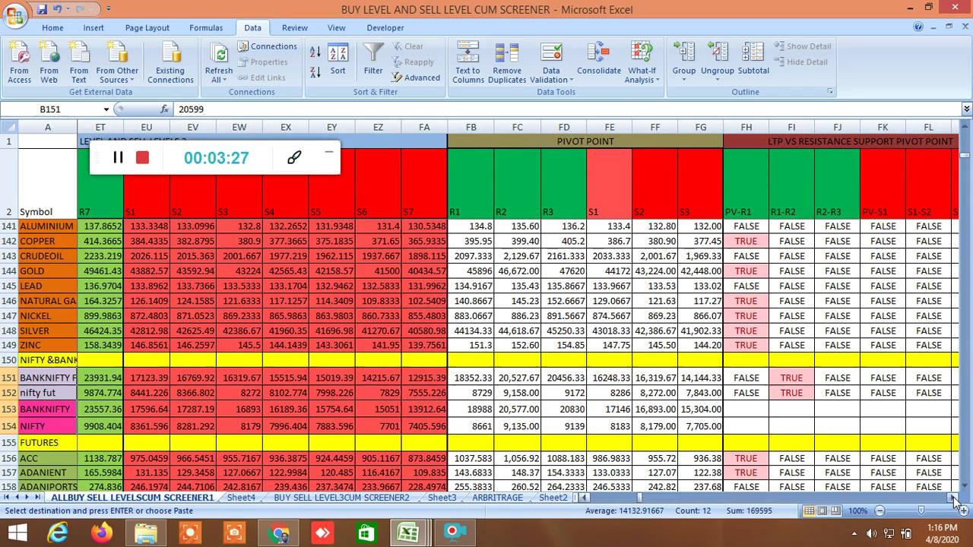
Examine the GANN ANGLES resistance and support columns for the NIFTY and BANKNIFTY rows
left_click_drag(953, 498, 953, 498)
left_click_drag(956, 501, 956, 500)
left_click_drag(649, 497, 681, 501)
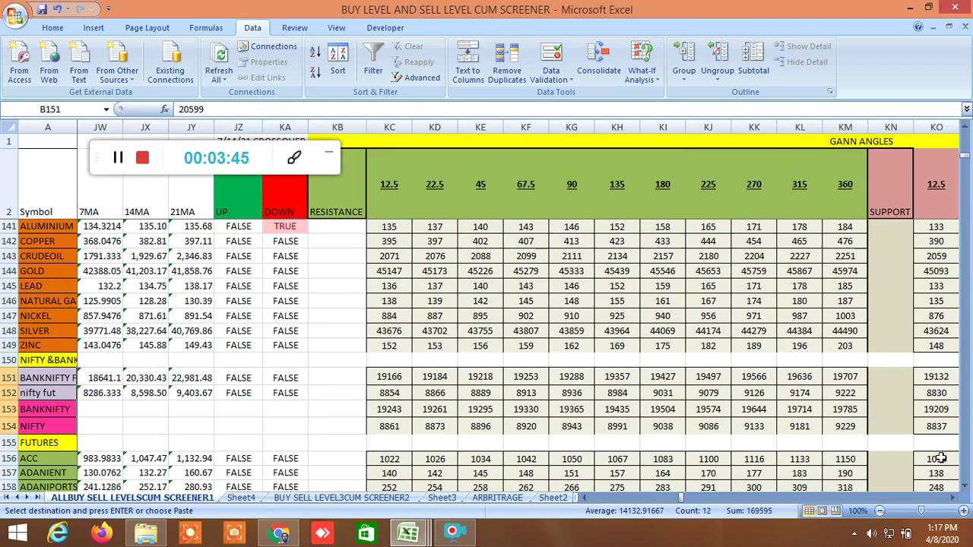
left_click(954, 498)
left_click(955, 498)
triple_click(954, 498)
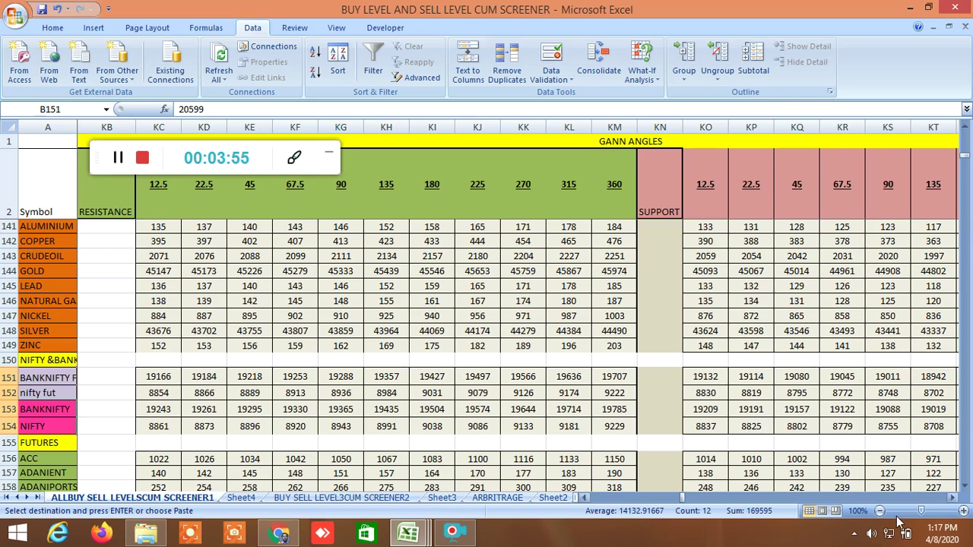
Examine the GANN SQUARE OF 9 resistance and support columns for the NIFTY and BANKNIFTY rows
left_click(953, 498)
left_click_drag(953, 498, 954, 499)
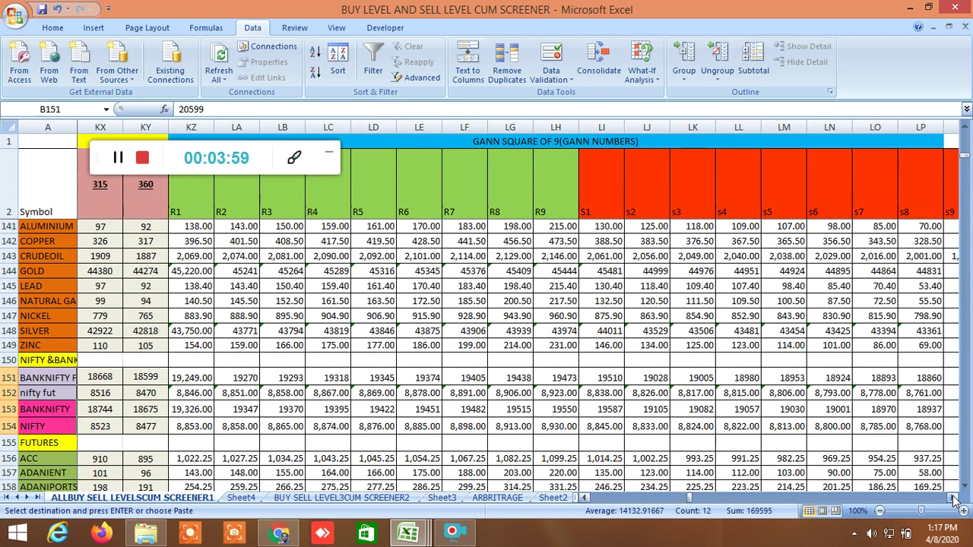
left_click_drag(954, 499, 954, 500)
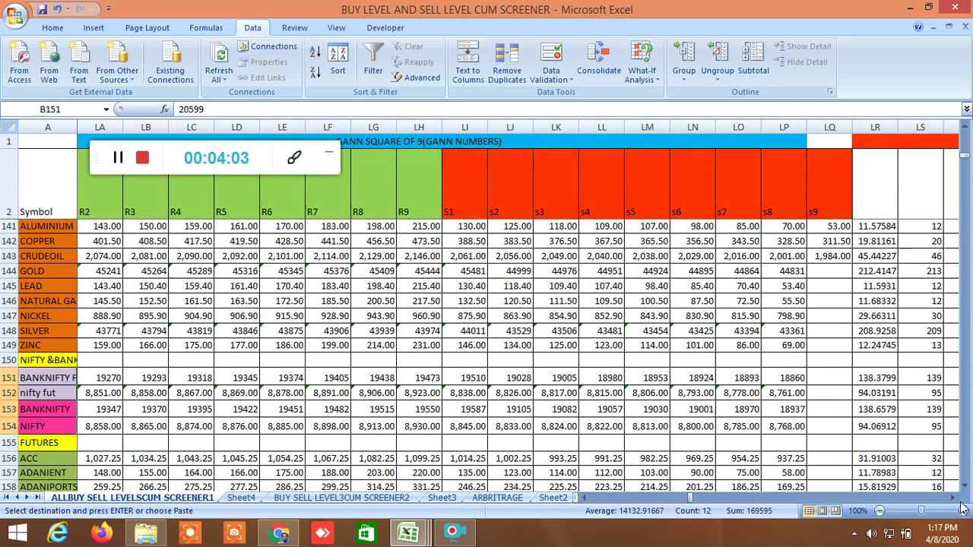
Examine the MURREY'S MATHEMATICAL LEVEL and 360 DEGREE PRICE ANALYSIS columns for the NIFTY and BANKNIFTY rows
left_click_drag(952, 498, 952, 499)
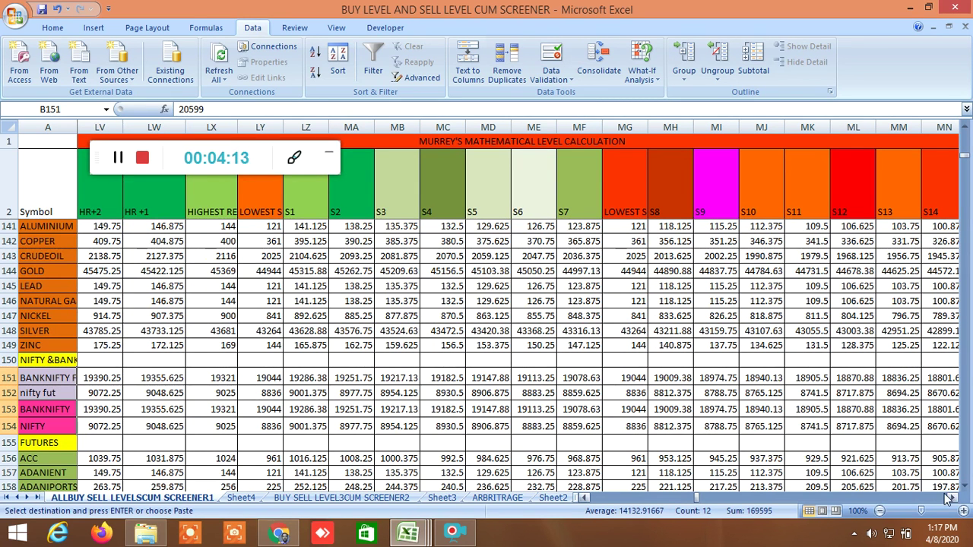
left_click_drag(956, 498, 956, 498)
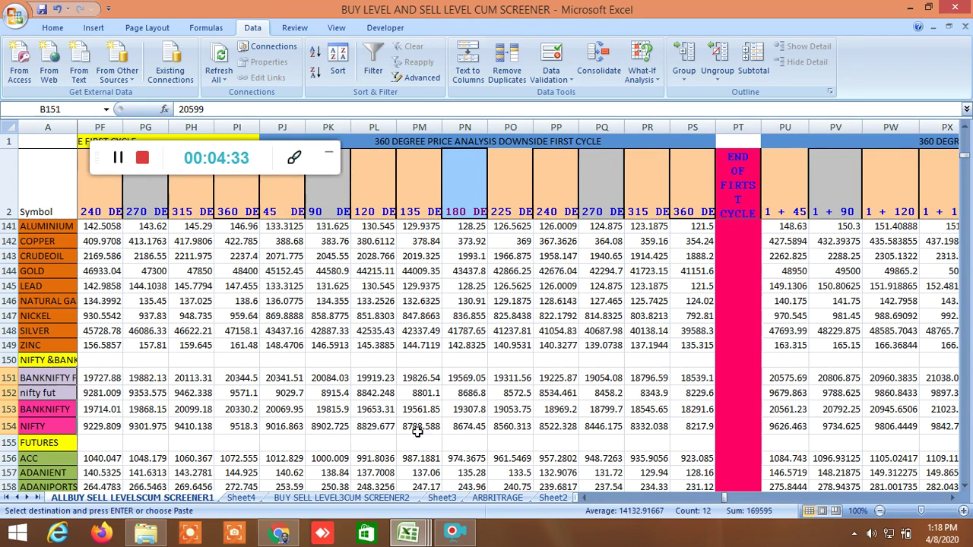
left_click_drag(951, 497, 951, 497)
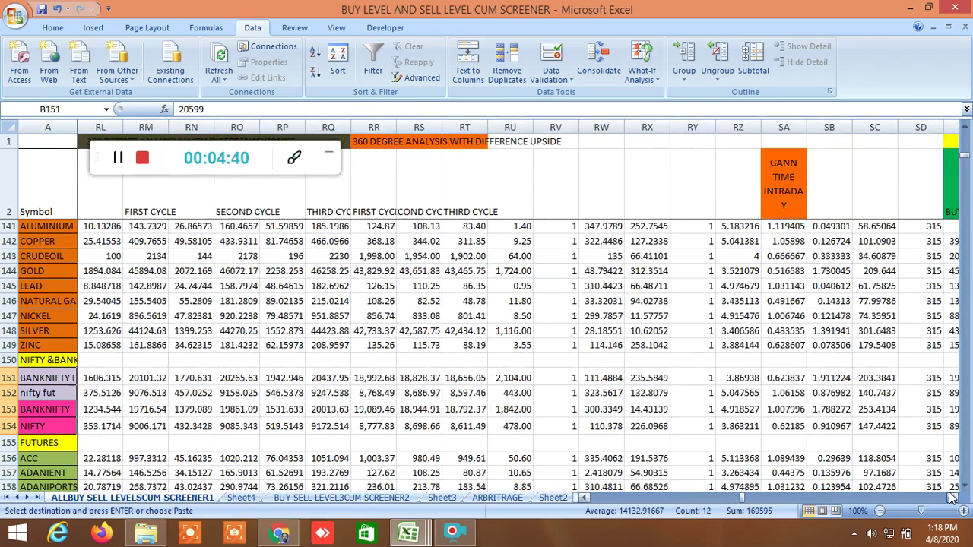
Open the INSIDE THE BAR WITH NR7 sheet and examine NIFTY's Fibonacci and Gann angle sell entry levels based on volatility
left_click(554, 497)
left_click(567, 497)
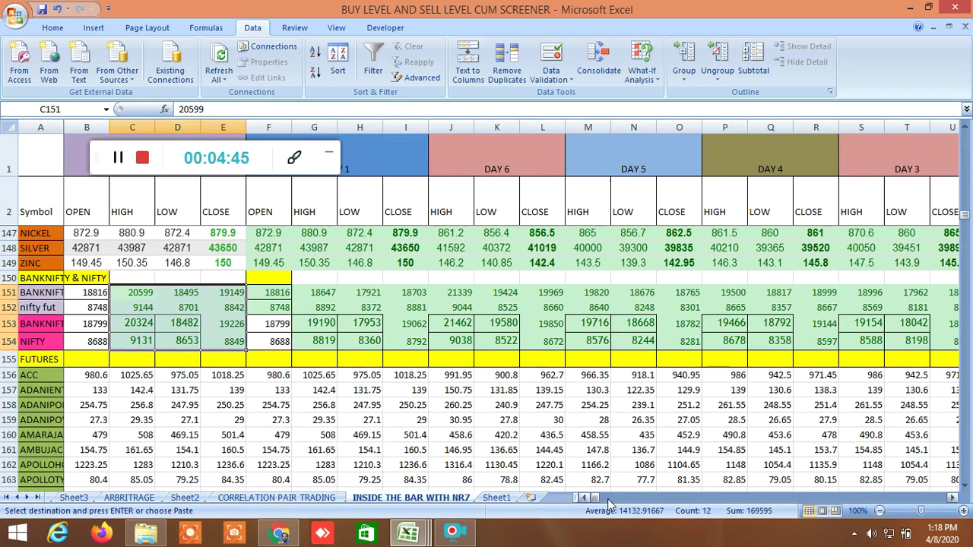
left_click_drag(596, 500, 812, 506)
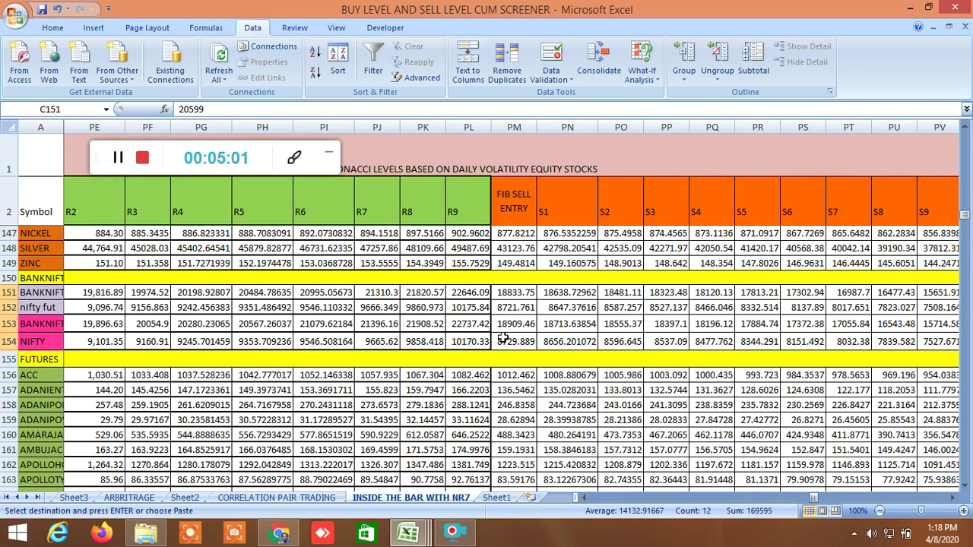
left_click_drag(812, 498, 828, 497)
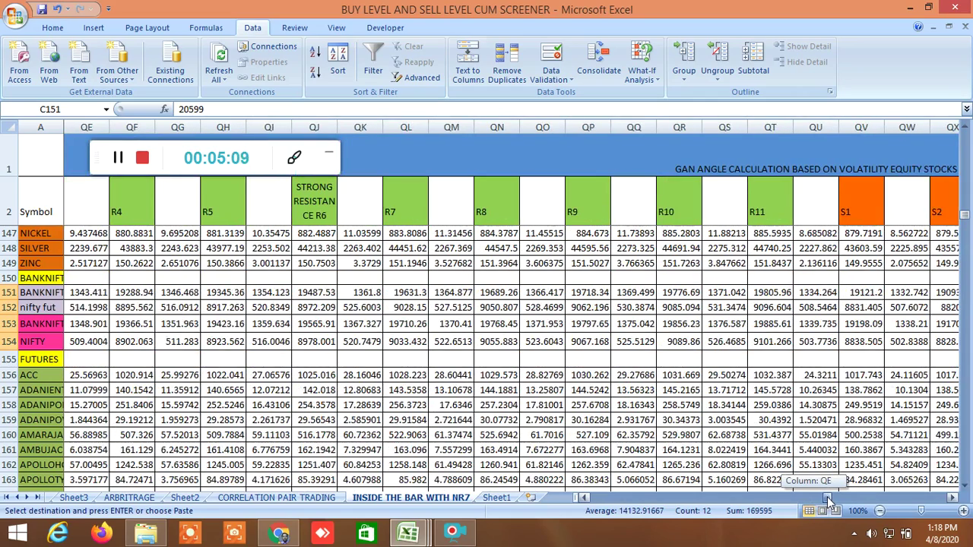
left_click_drag(828, 496, 829, 496)
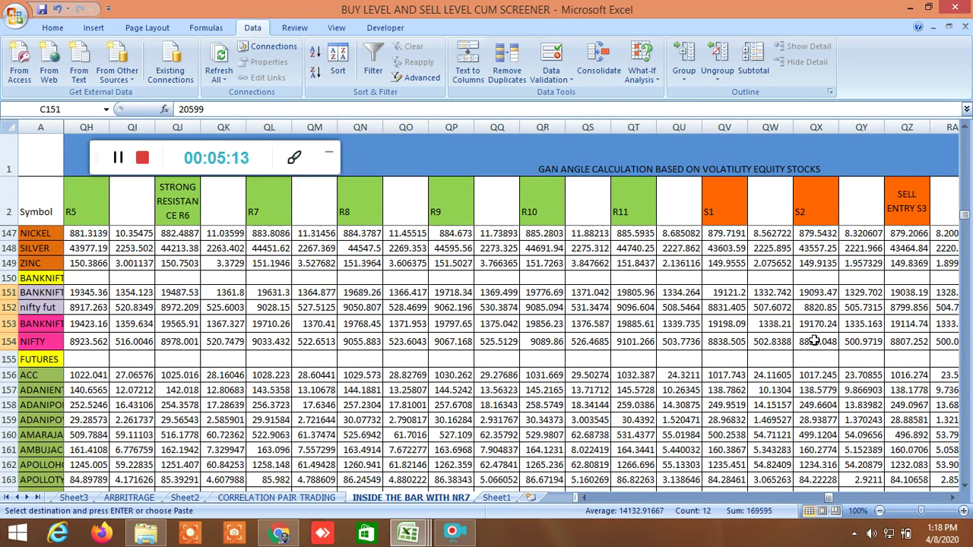
Switch to TradingView in Chrome and stretch the NIFTY chart's price scale to inspect the recent candles against the levels
left_click(280, 532)
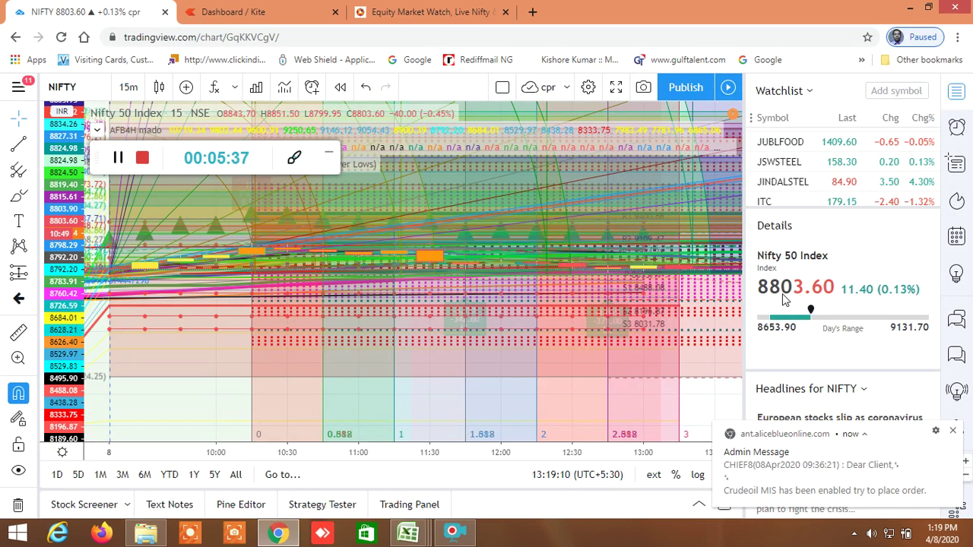
scroll(790, 160, "down", 3)
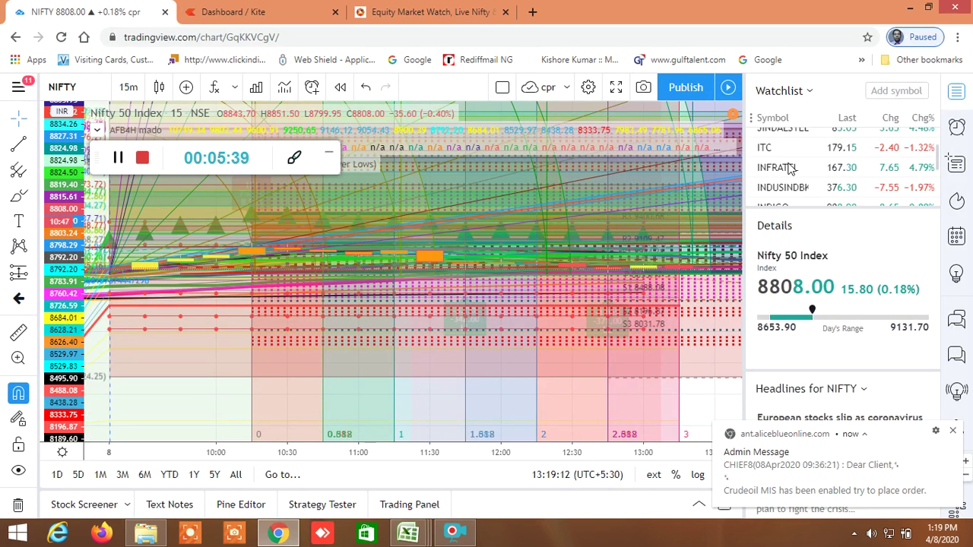
scroll(789, 174, "down", 5)
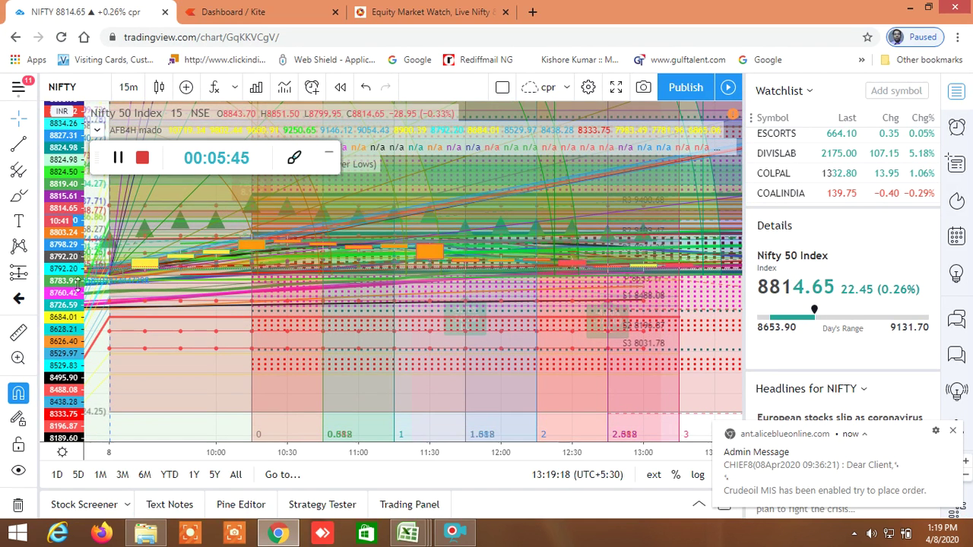
left_click_drag(69, 292, 90, 59)
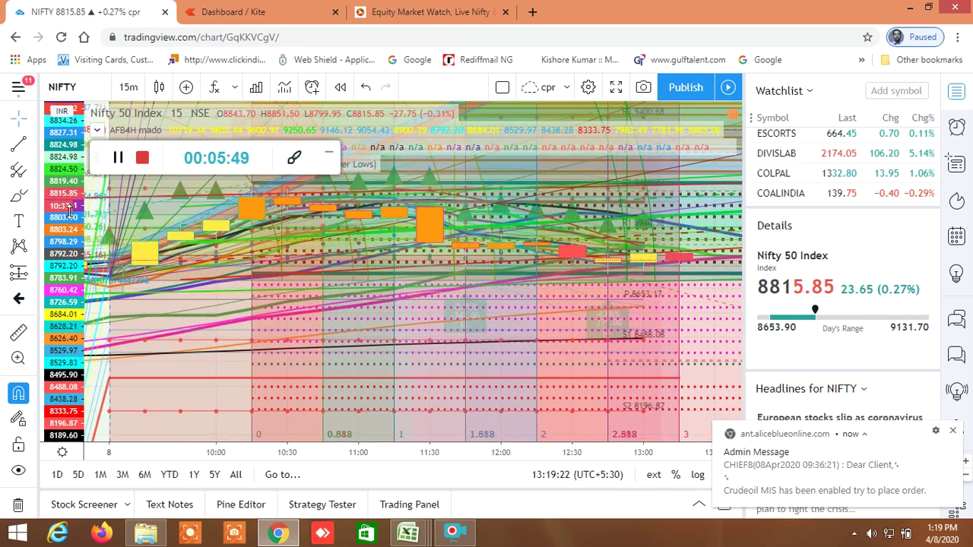
left_click_drag(73, 177, 86, 36)
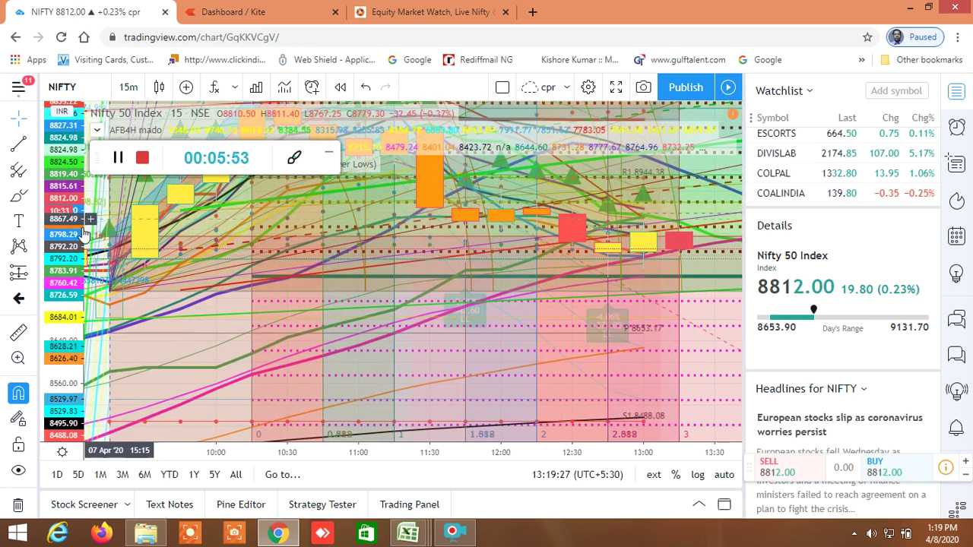
left_click_drag(72, 253, 72, 163)
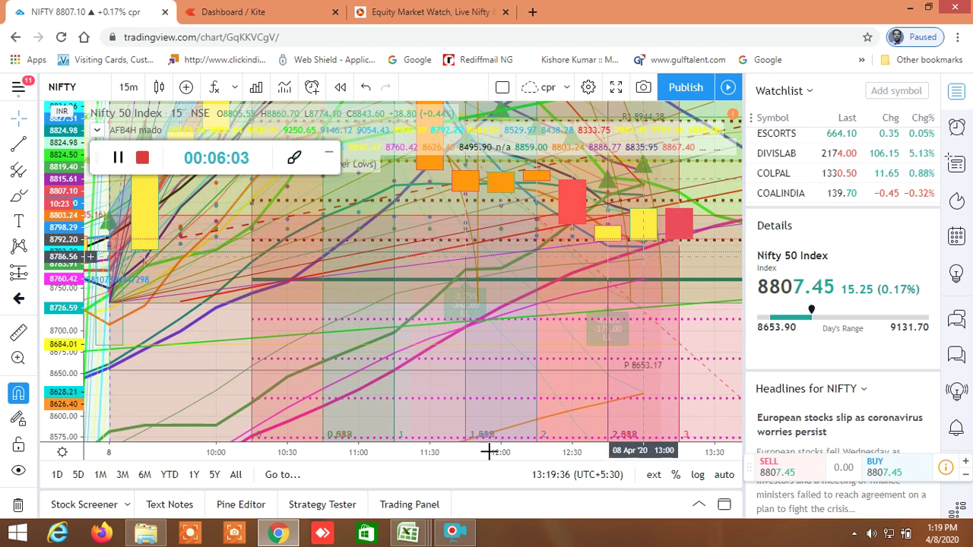
Find BANKNIFTY in the TradingView watchlist and open its chart
left_click(417, 537)
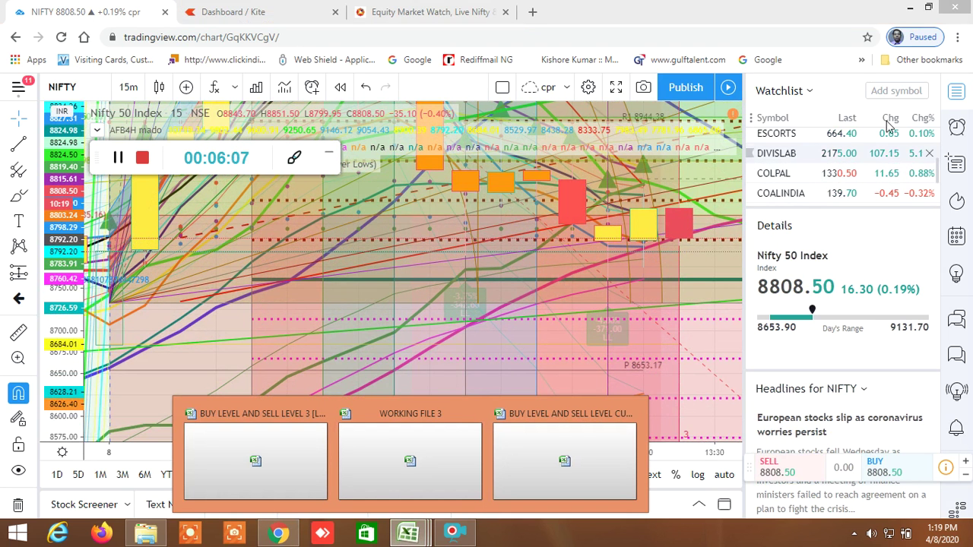
left_click(727, 393)
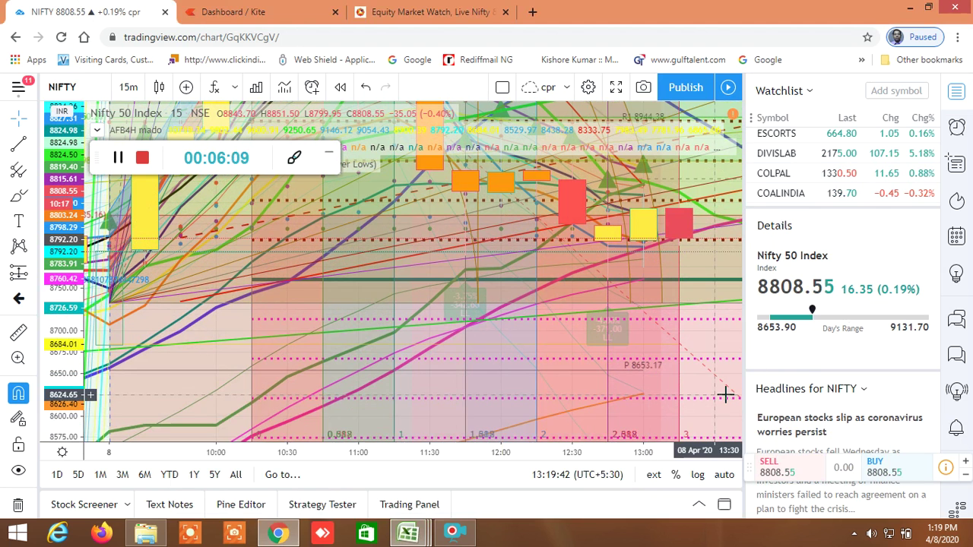
scroll(829, 169, "down", 3)
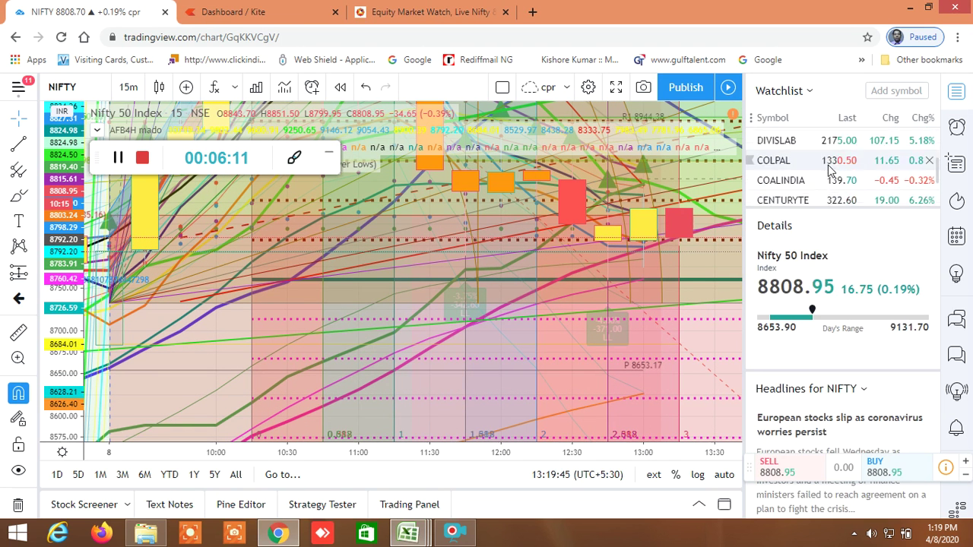
scroll(828, 169, "down", 5)
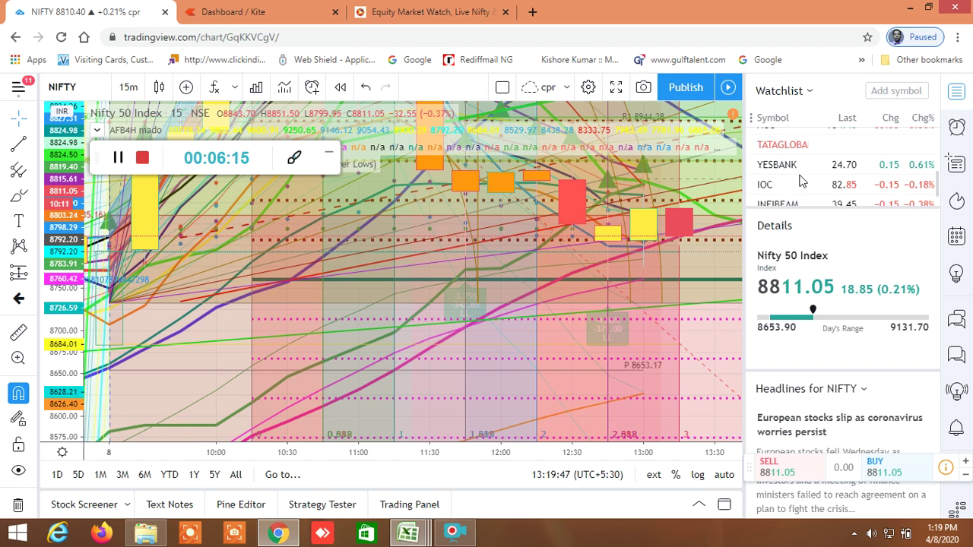
scroll(803, 176, "up", 3)
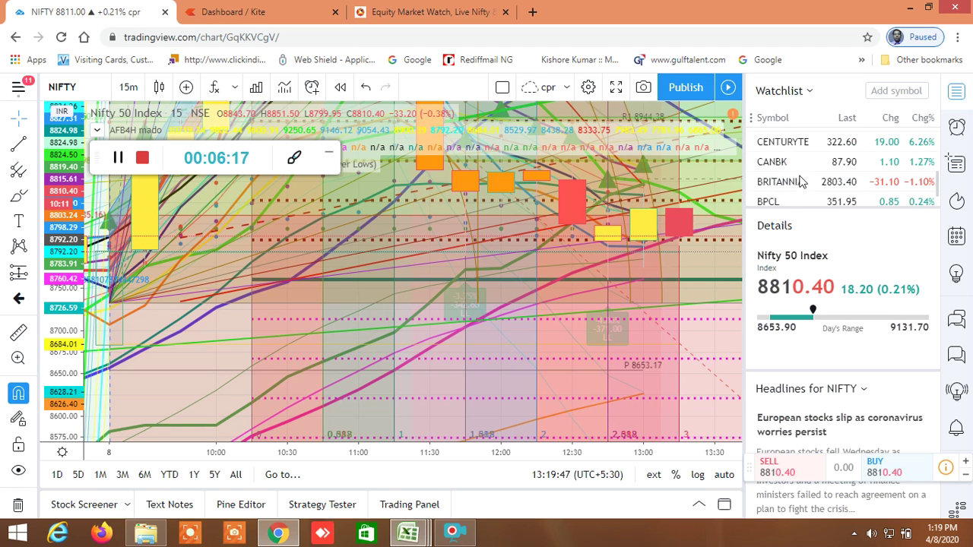
scroll(802, 175, "up", 3)
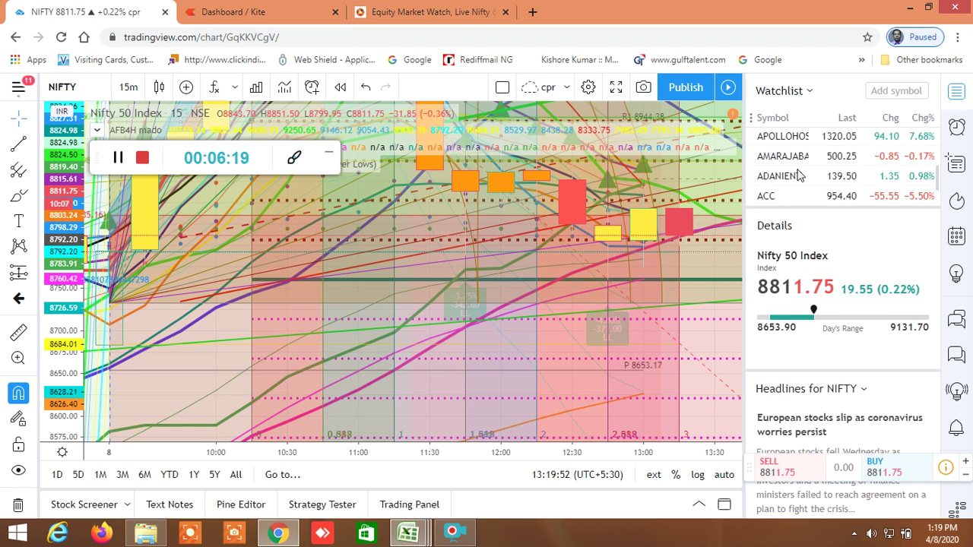
scroll(798, 174, "up", 3)
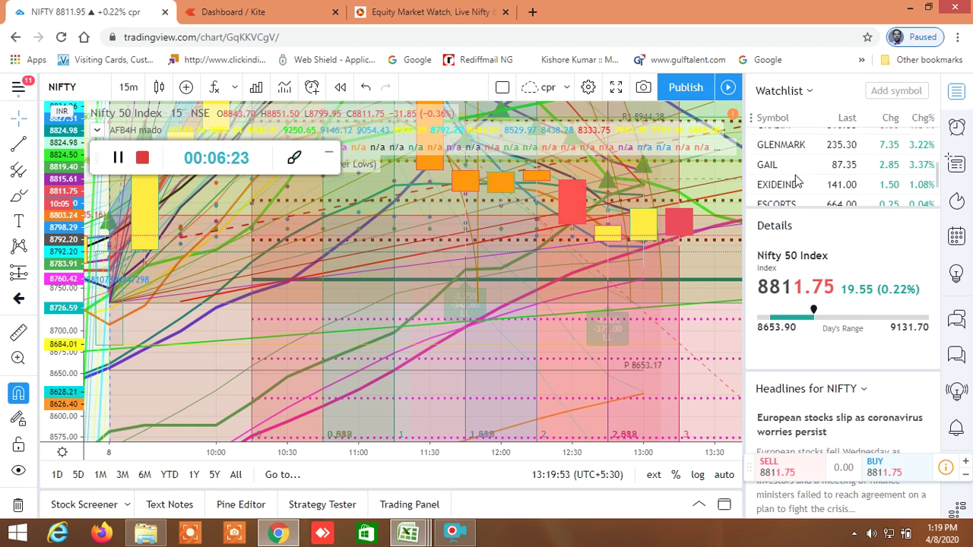
scroll(796, 179, "down", 3)
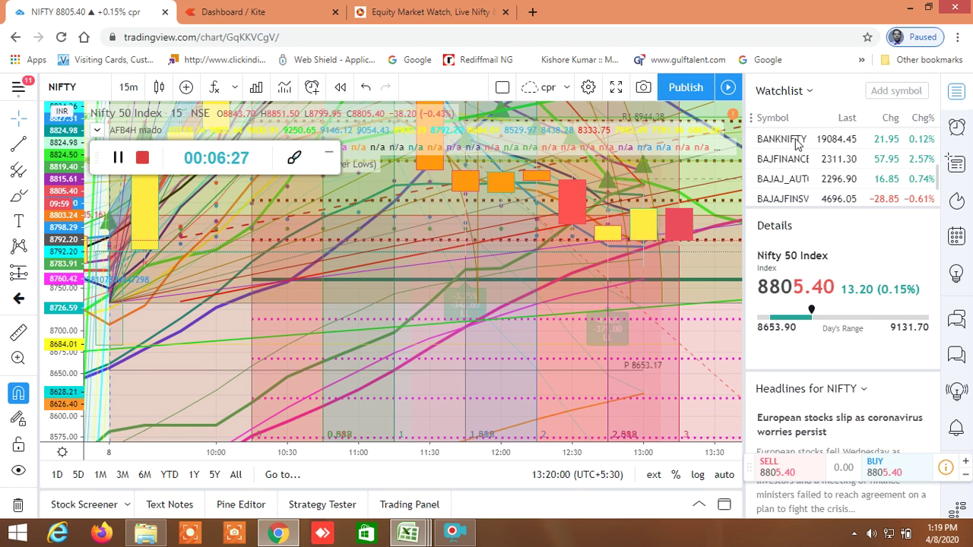
left_click(796, 143)
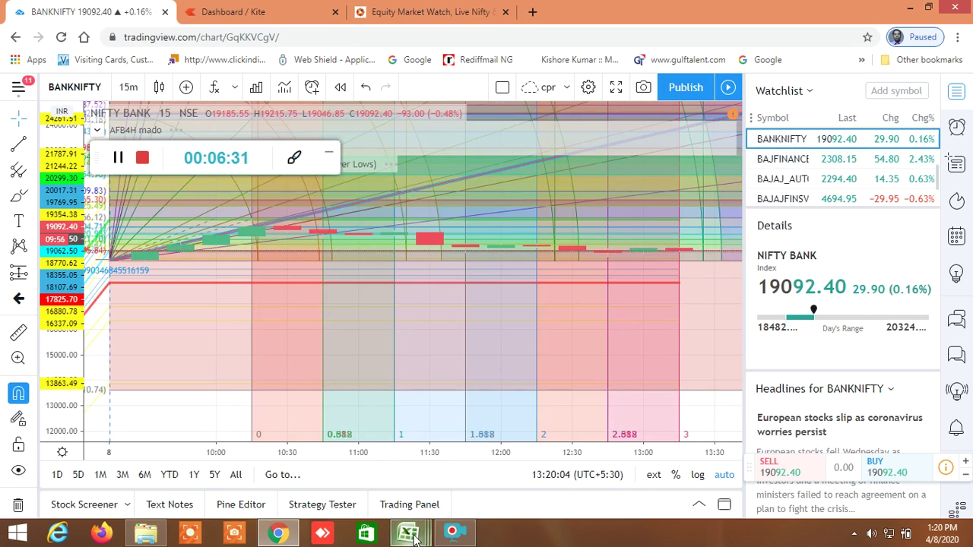
mouse_move(408, 532)
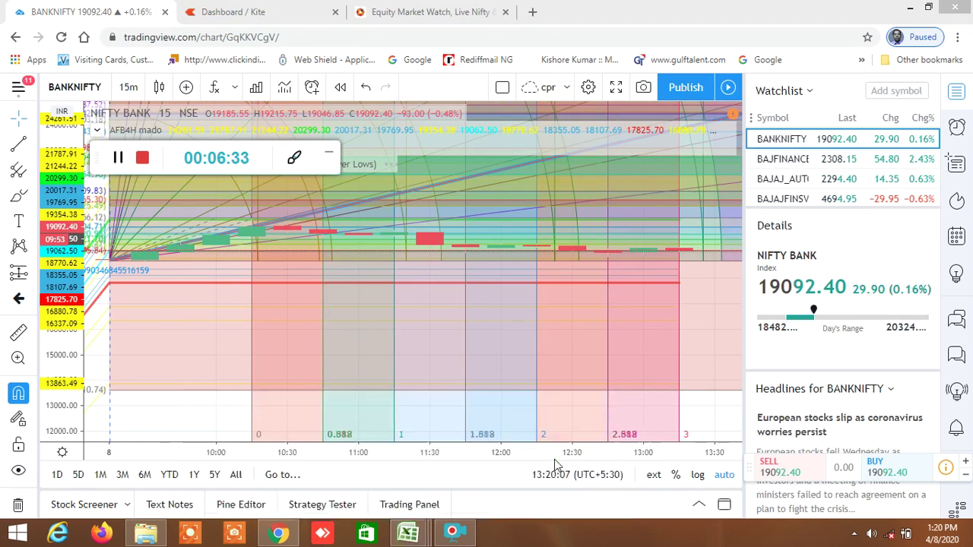
Switch to the Excel screener and examine the BANKNIFTY and NIFTY S1 to S5 sell levels under GAN ANGLE CALCULATION BASED ON VOLATILITY
left_click(555, 459)
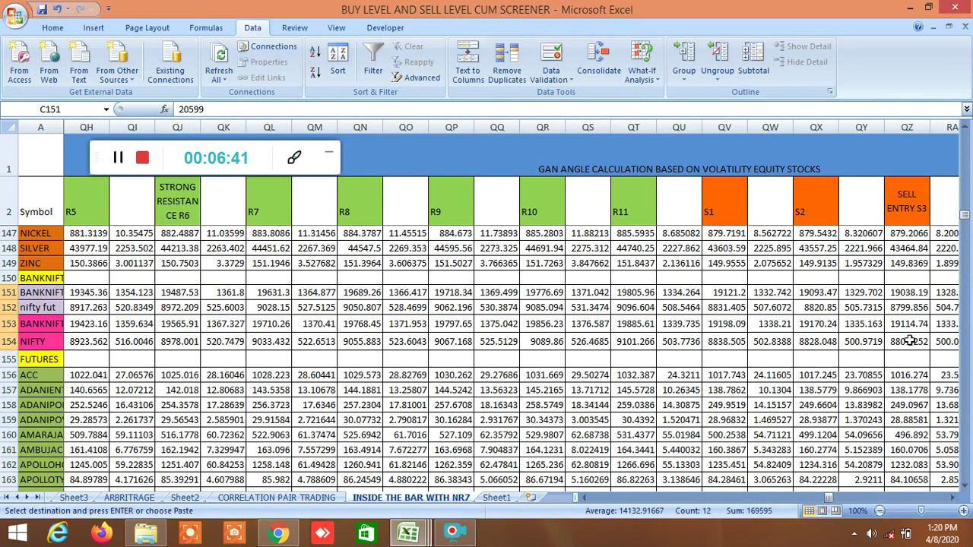
left_click(953, 498)
left_click(953, 498)
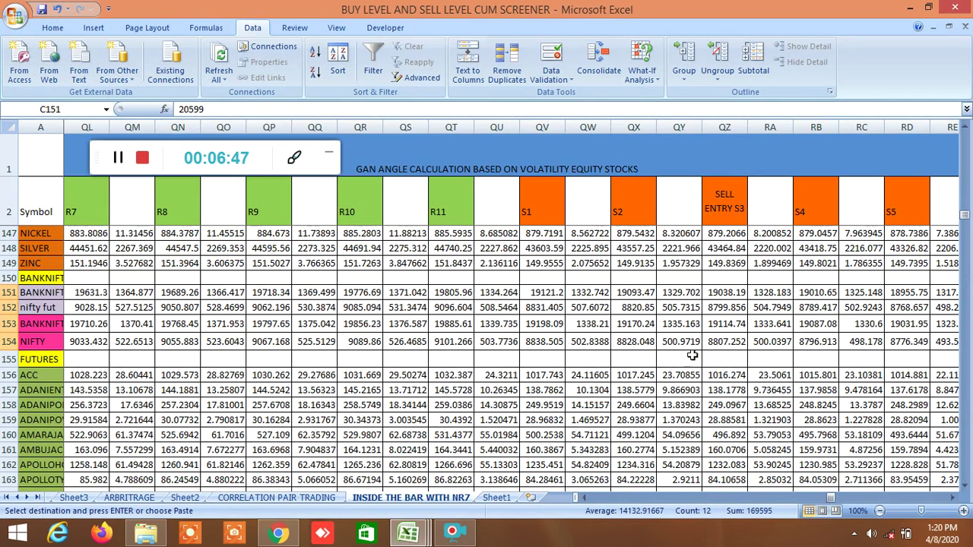
left_click(819, 324)
left_click(819, 358)
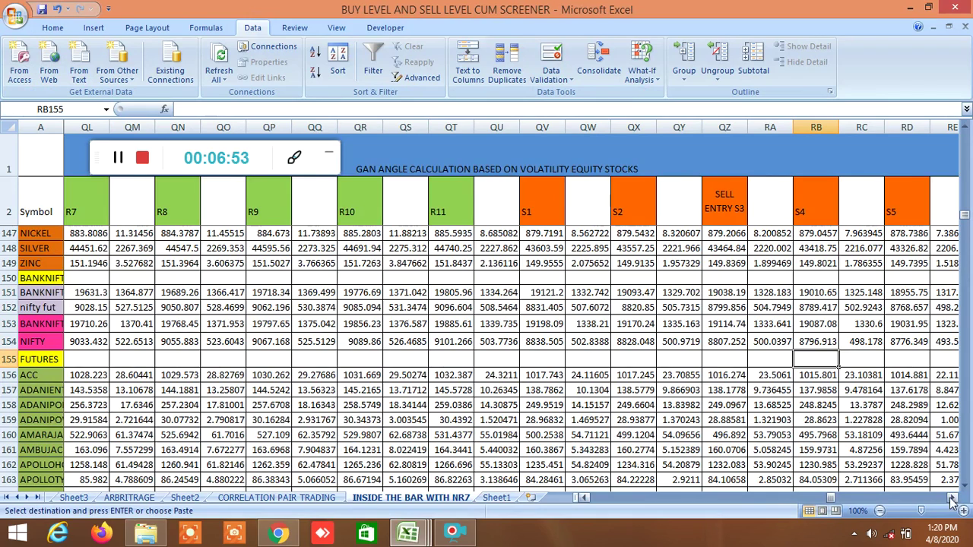
Examine the NIFTY and BANKNIFTY values under the red 12.5 and 22.5 degree columns of the volatility-based section
left_click_drag(956, 500, 956, 502)
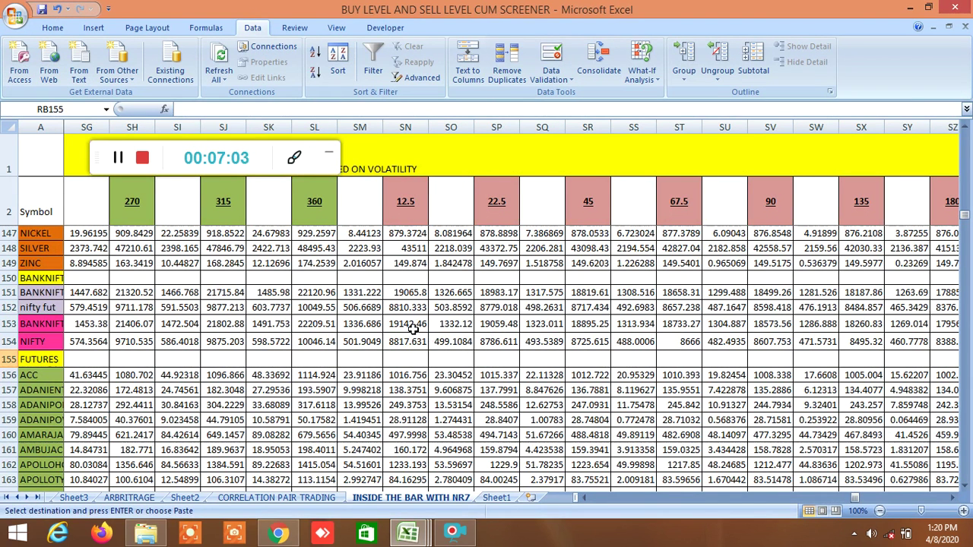
left_click(495, 343)
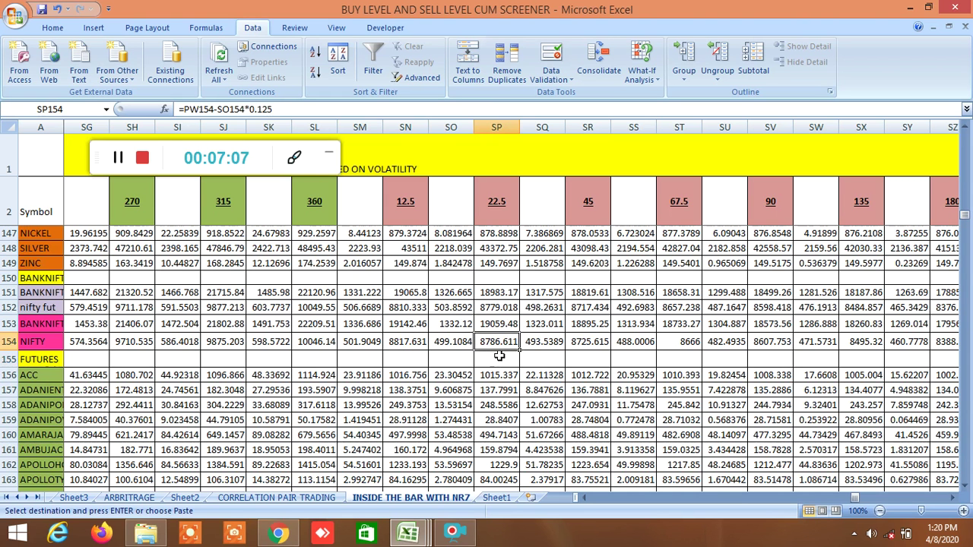
left_click(495, 324)
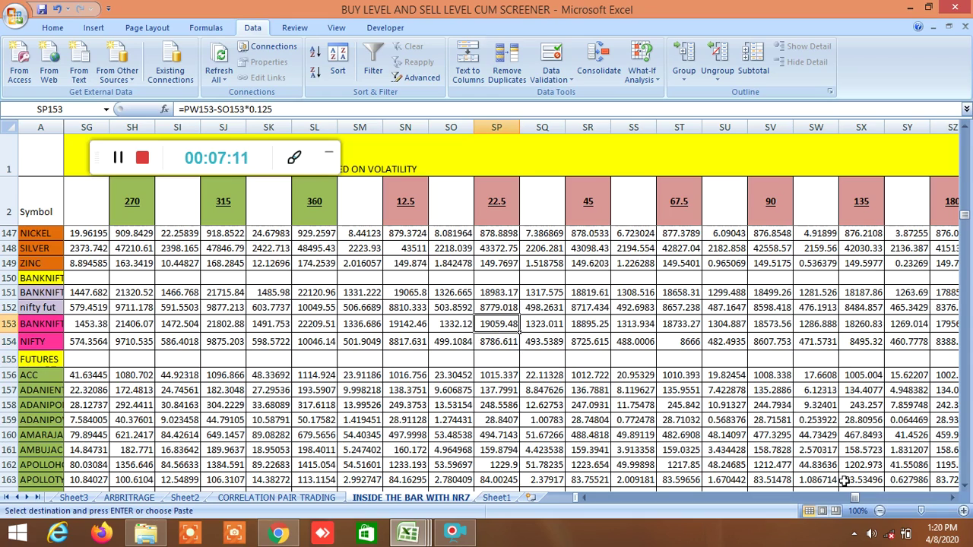
Examine the FIBONACCI LEVELS BASED ON 1 STANDARD DEVIATION and the VOLATILITY BASED HIGH PROBABLE LEVELS for BANKNIFTY and NIFTY
left_click_drag(859, 498, 871, 505)
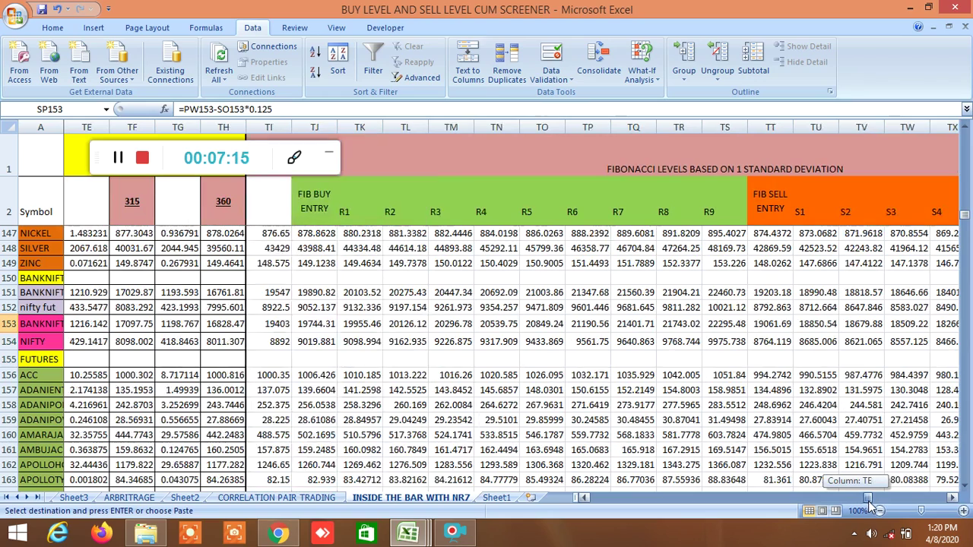
left_click_drag(870, 505, 932, 499)
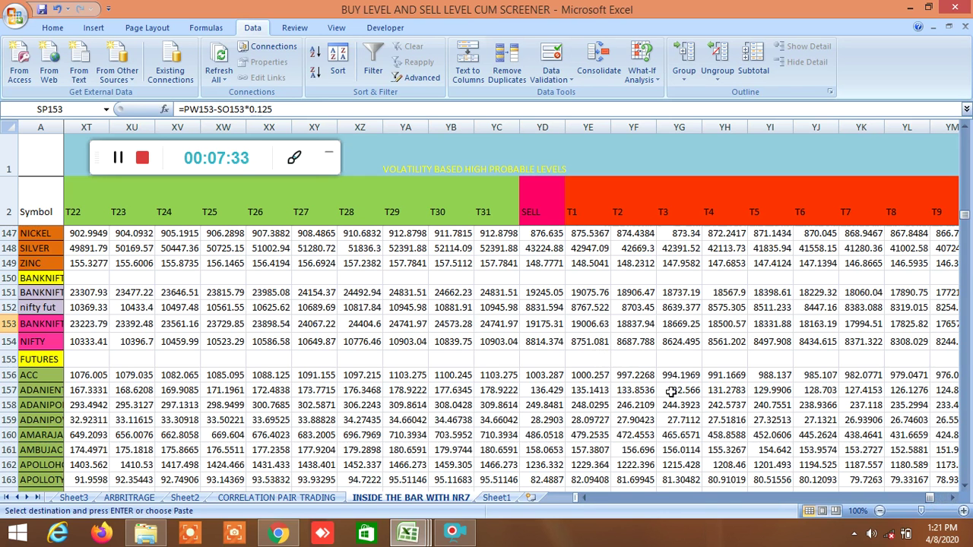
left_click_drag(935, 499, 941, 500)
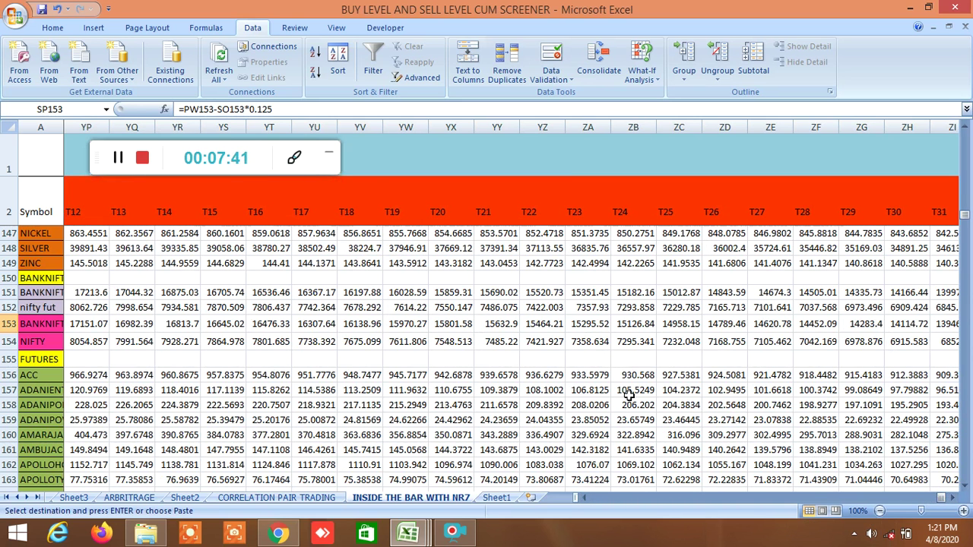
Switch to TradingView in Chrome and look through the watchlist for the NIFTY symbol
left_click(279, 534)
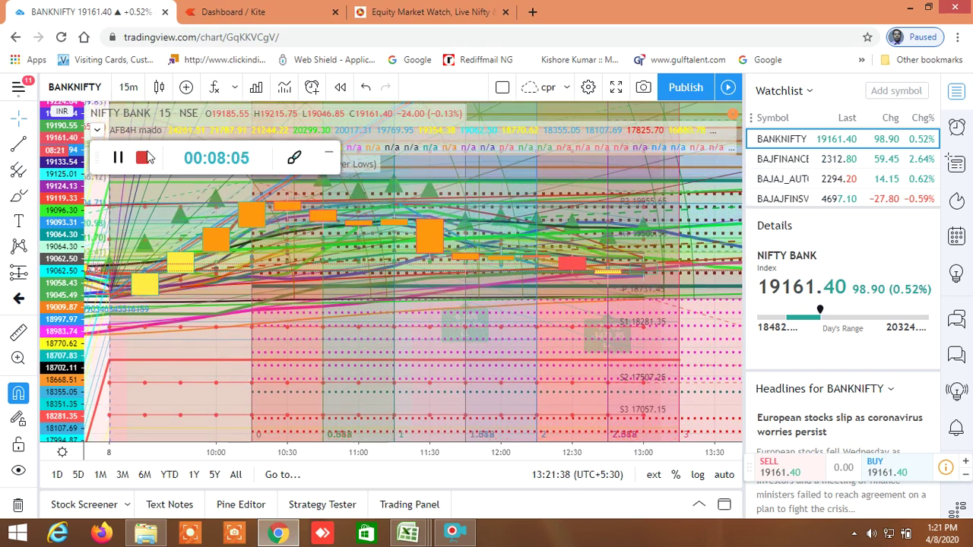
scroll(798, 201, "down", 10)
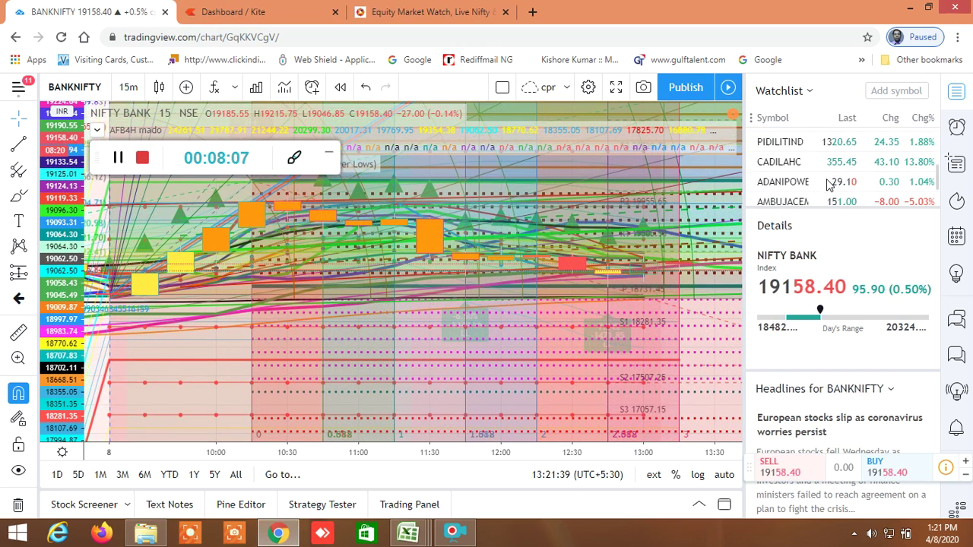
scroll(794, 186, "down", 10)
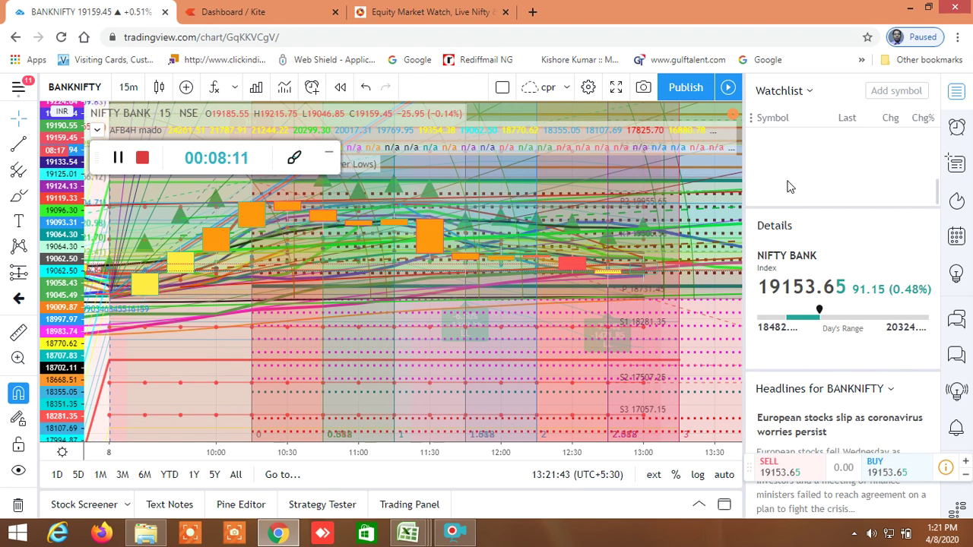
scroll(790, 181, "up", 2)
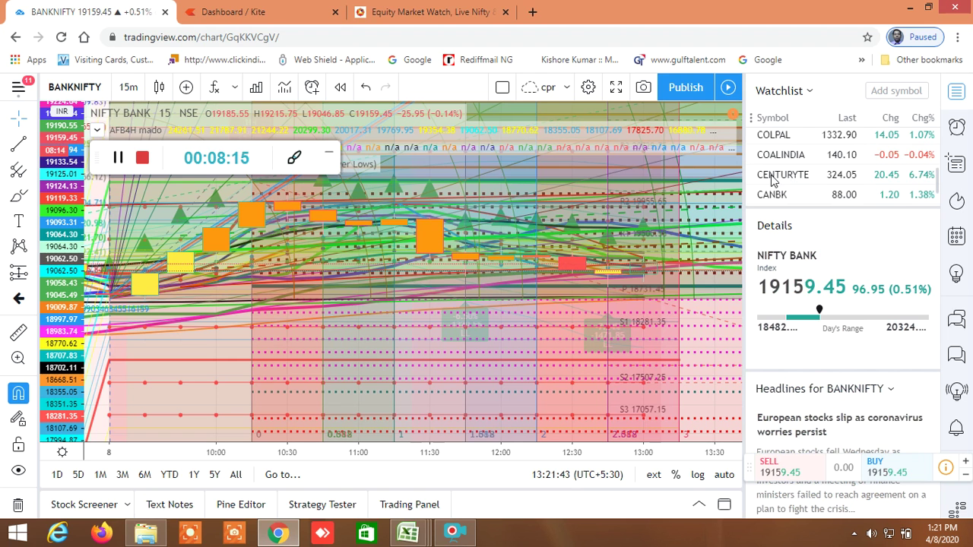
scroll(791, 176, "up", 3)
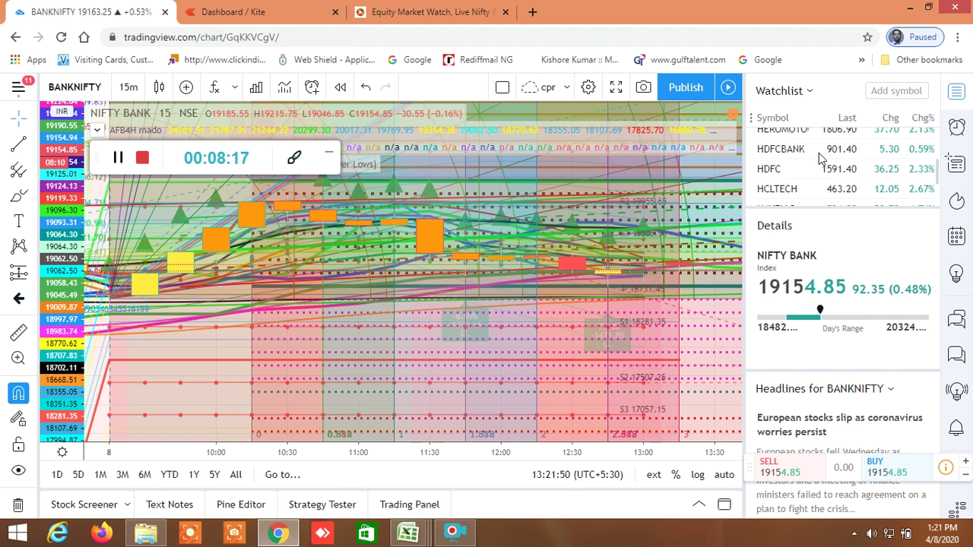
scroll(810, 166, "down", 5)
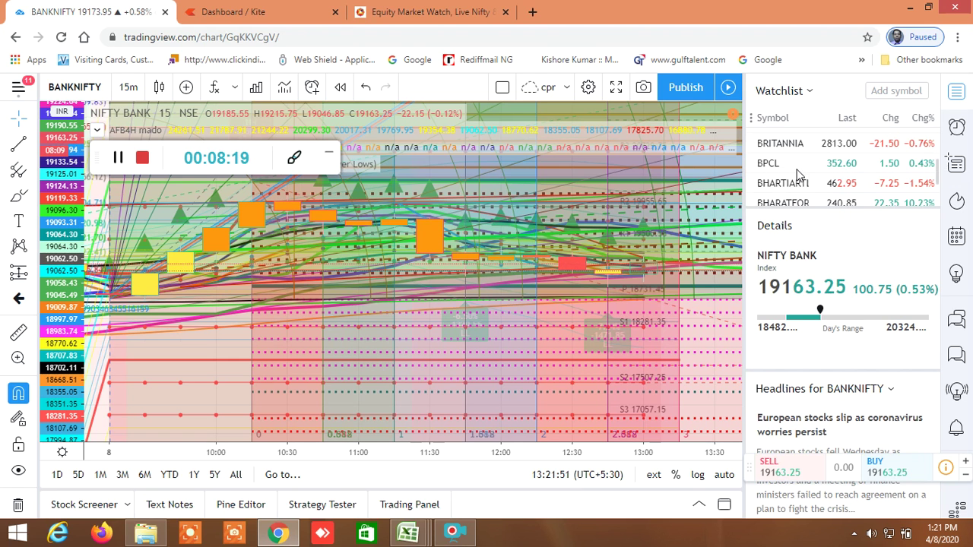
scroll(799, 174, "up", 2)
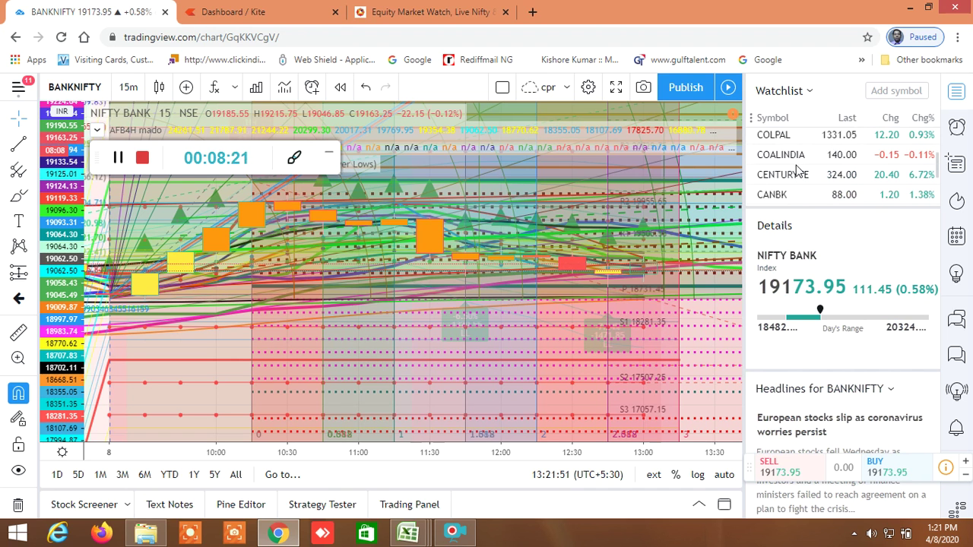
scroll(799, 171, "up", 3)
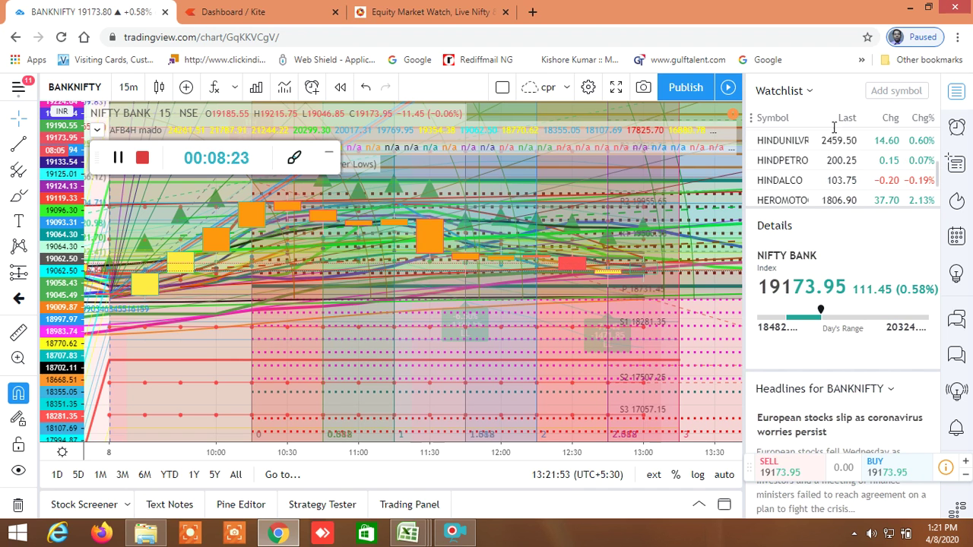
scroll(807, 171, "down", 8)
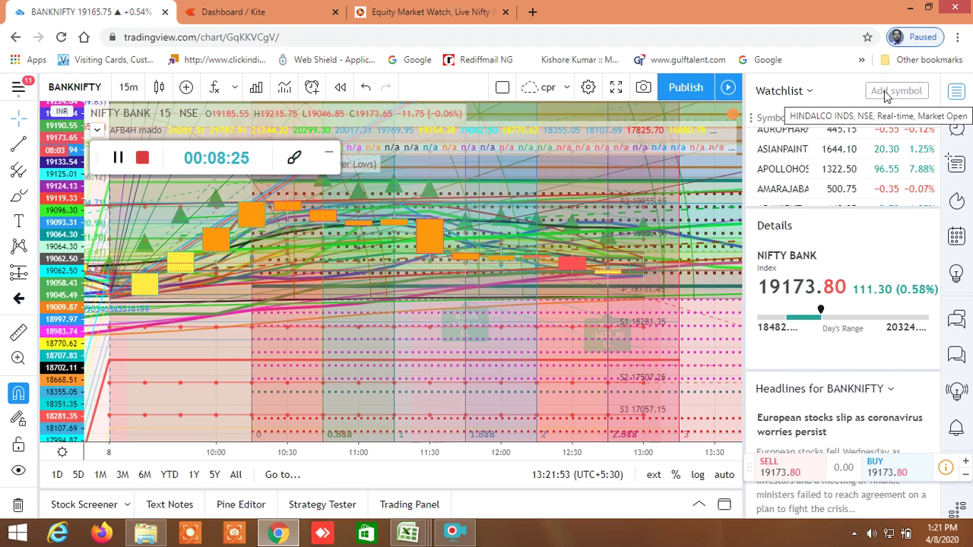
scroll(884, 92, "up", 3)
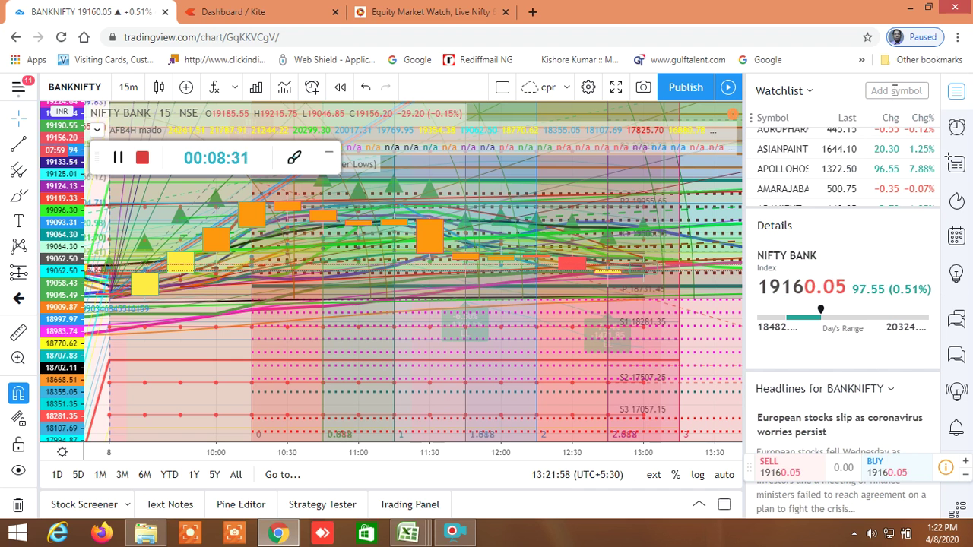
Search for NIFTY in the watchlist's symbol search and add the NIFTY 50 index
left_click(892, 89)
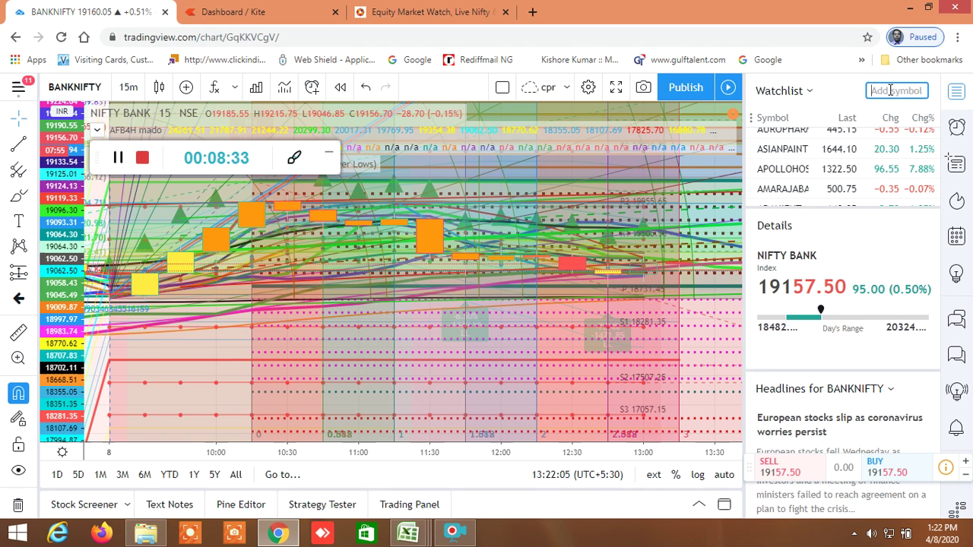
type("NI")
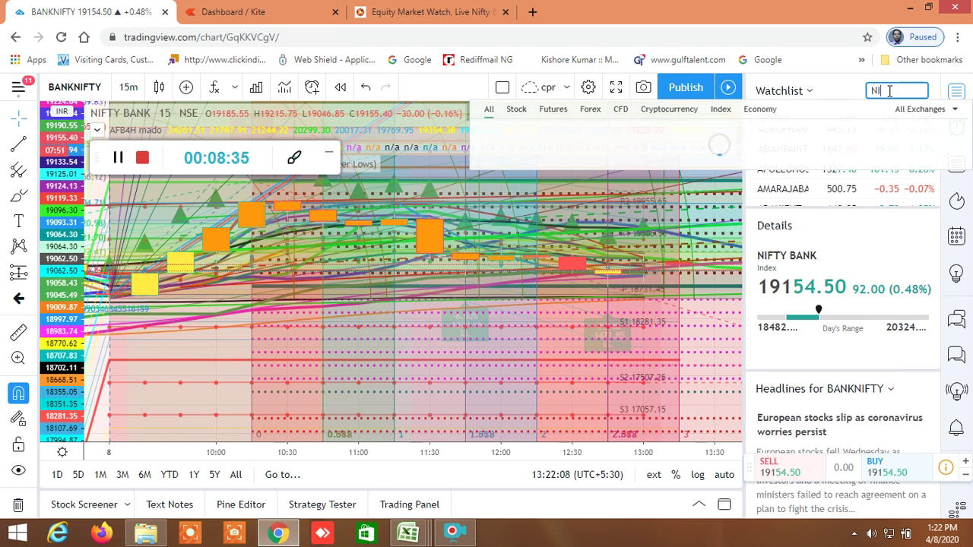
type("FTY")
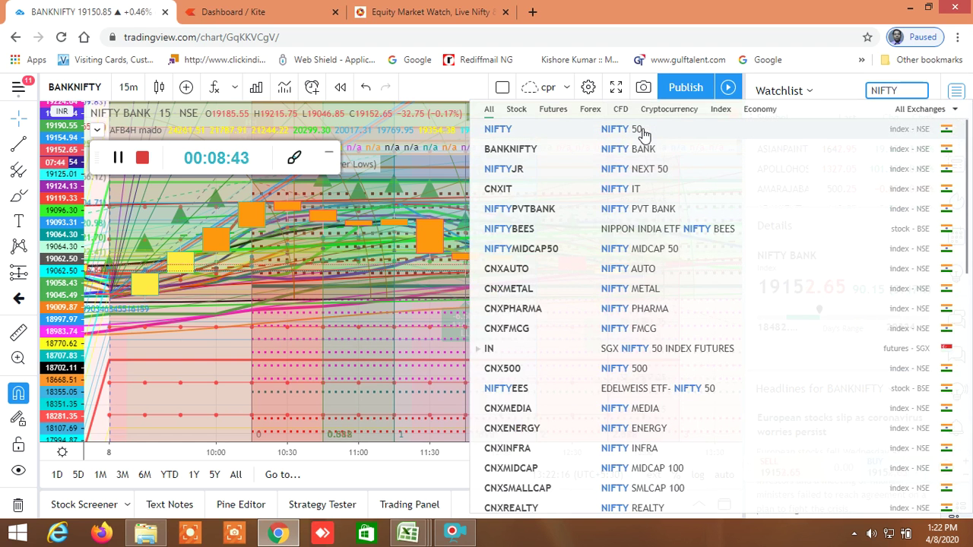
left_click(642, 133)
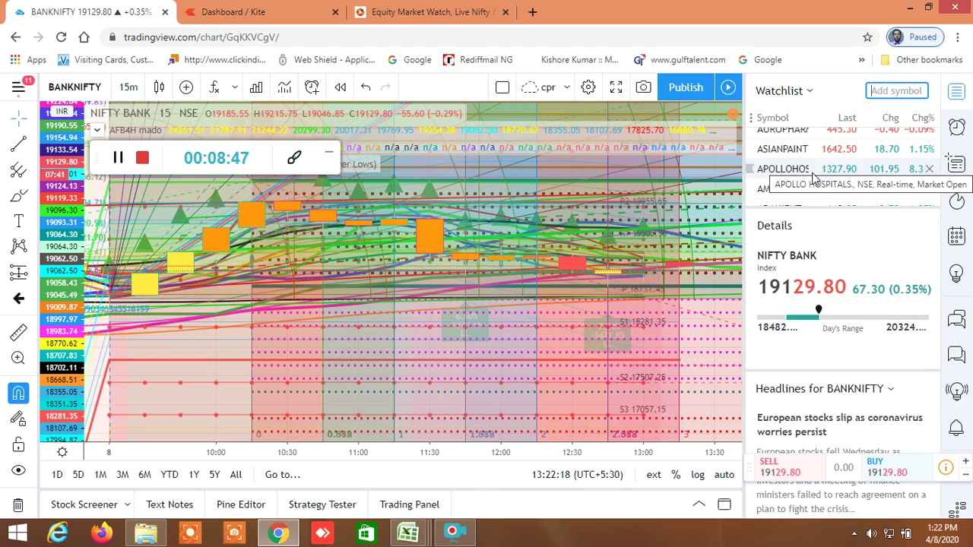
Open the NIFTY chart from the watchlist and stretch its price scale so the candles appear taller
scroll(812, 176, "up", 5)
left_click(783, 141)
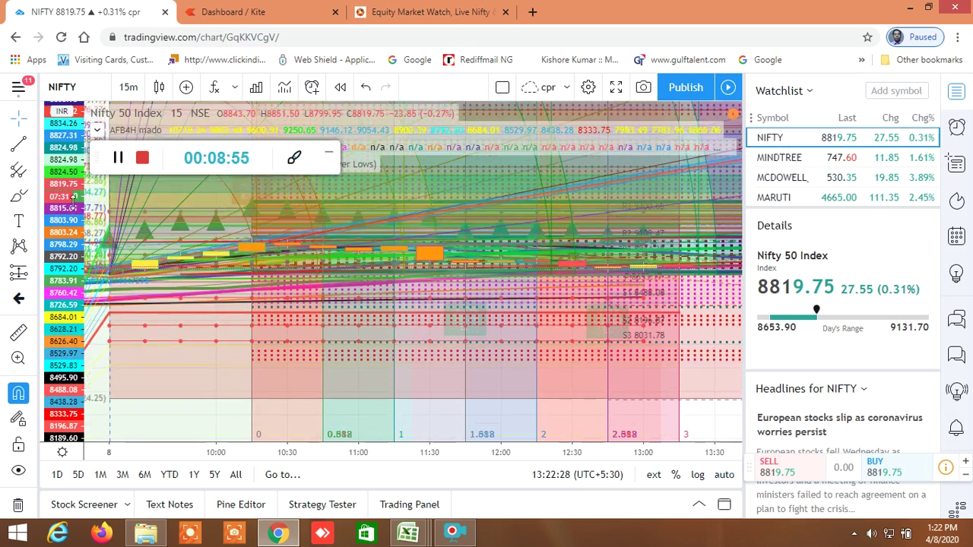
left_click_drag(72, 275, 65, 114)
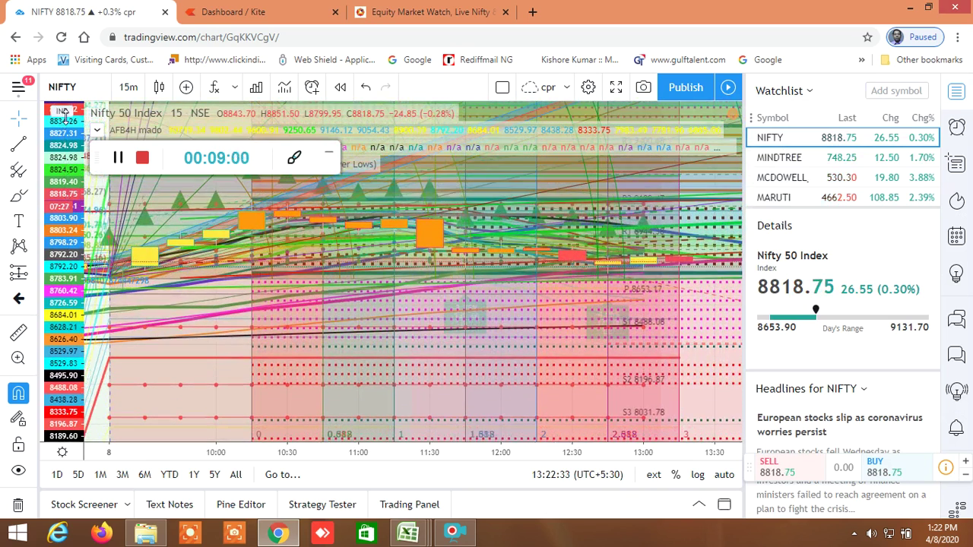
Check the NIFTY APR FUT market depth and the NIFTY and BANKNIFTY contract prices in Kite and return to the TradingView chart
left_click(270, 13)
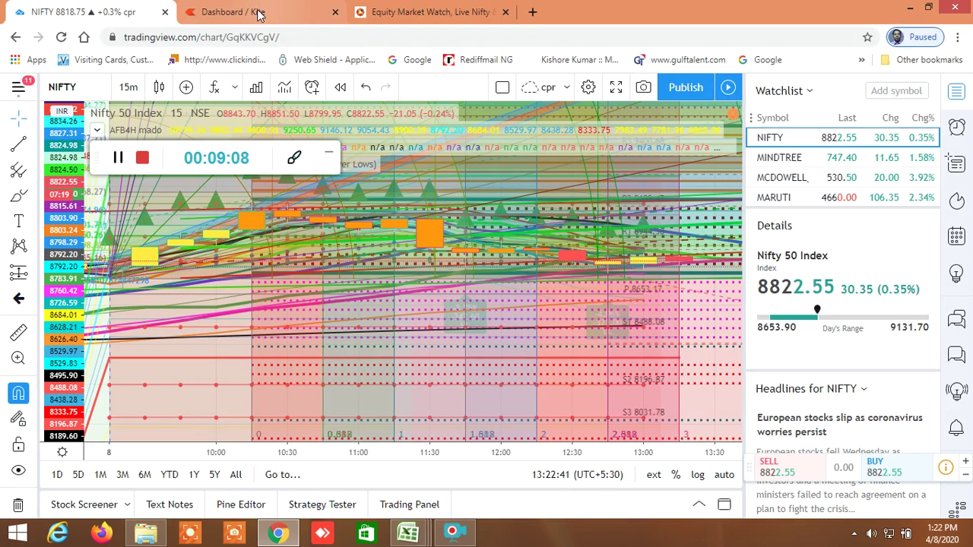
left_click(258, 13)
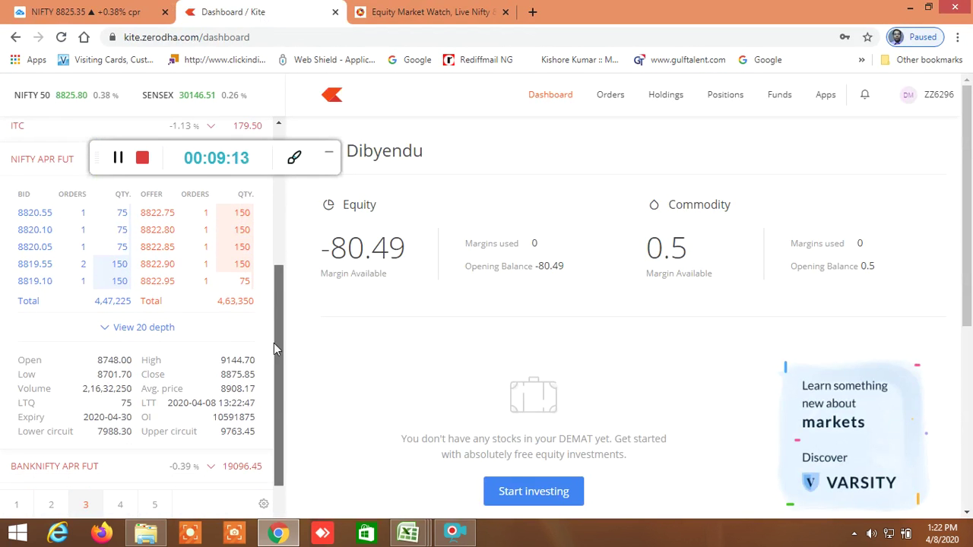
scroll(274, 365, "down", 2)
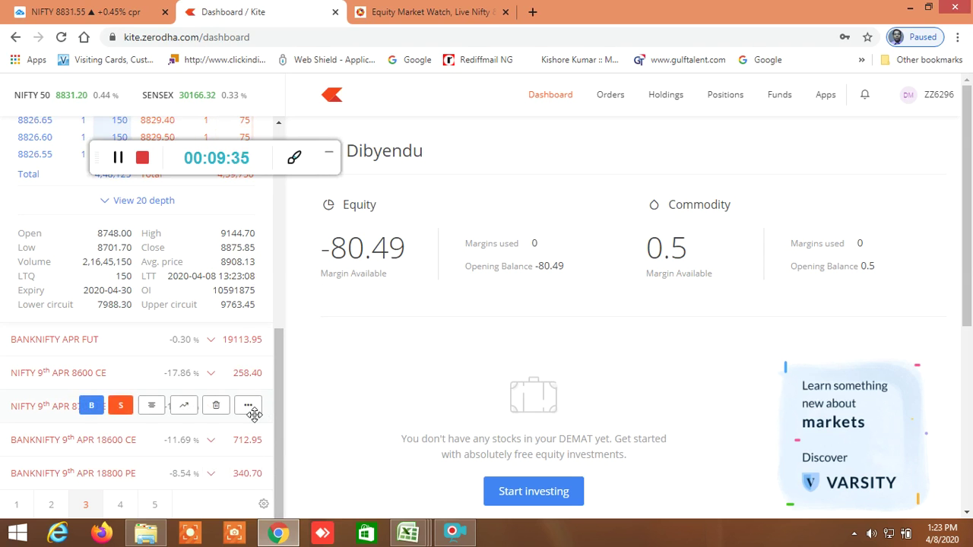
left_click(142, 16)
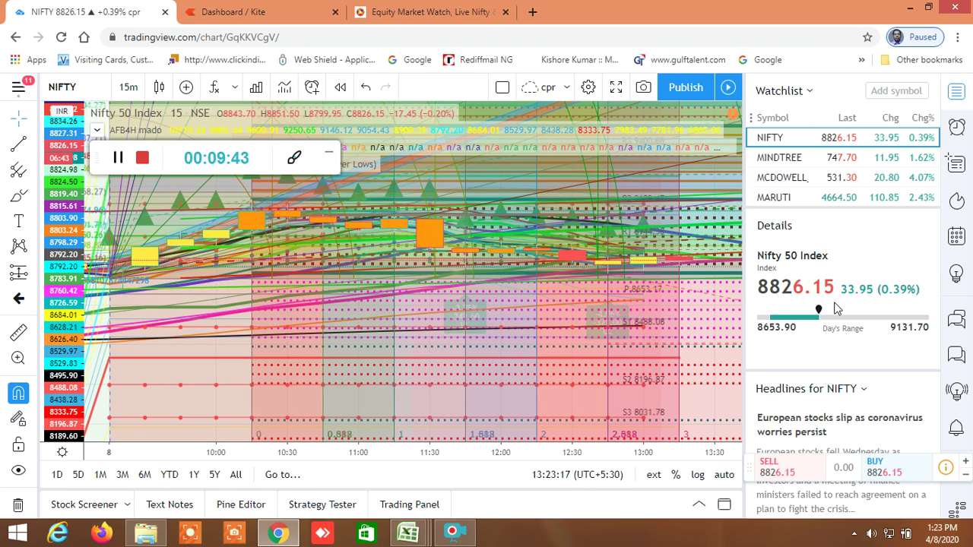
Switch to the NSE live equity market page and view its Market Data categories
left_click(416, 14)
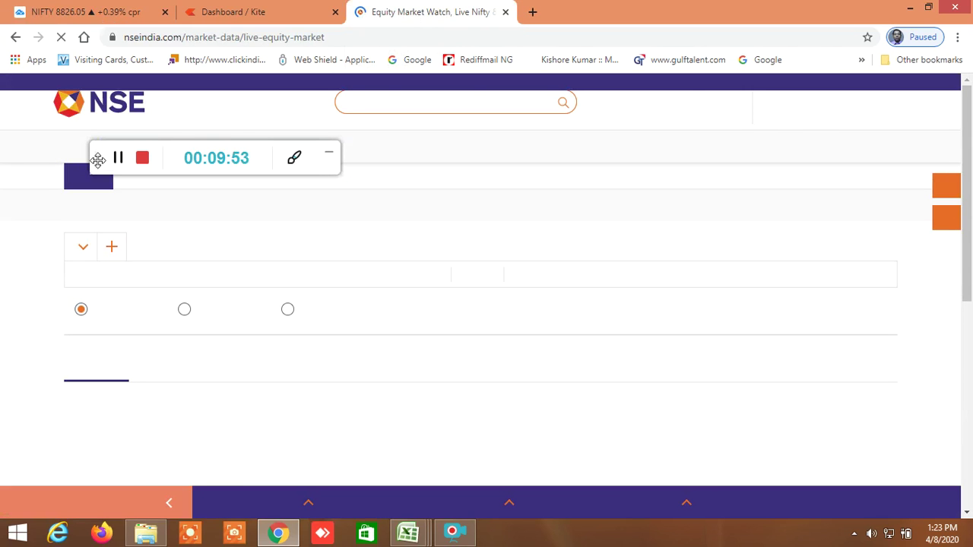
left_click_drag(97, 160, 3, 397)
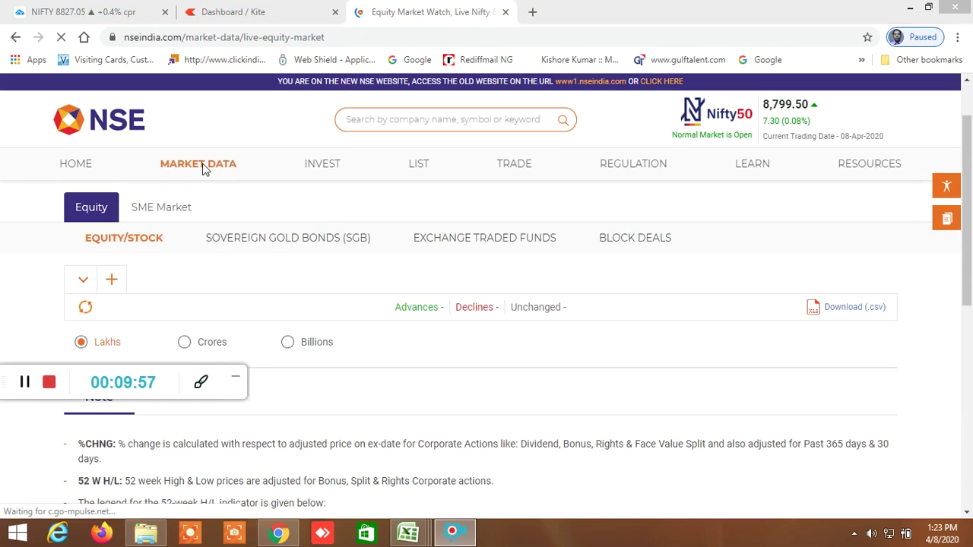
mouse_move(200, 167)
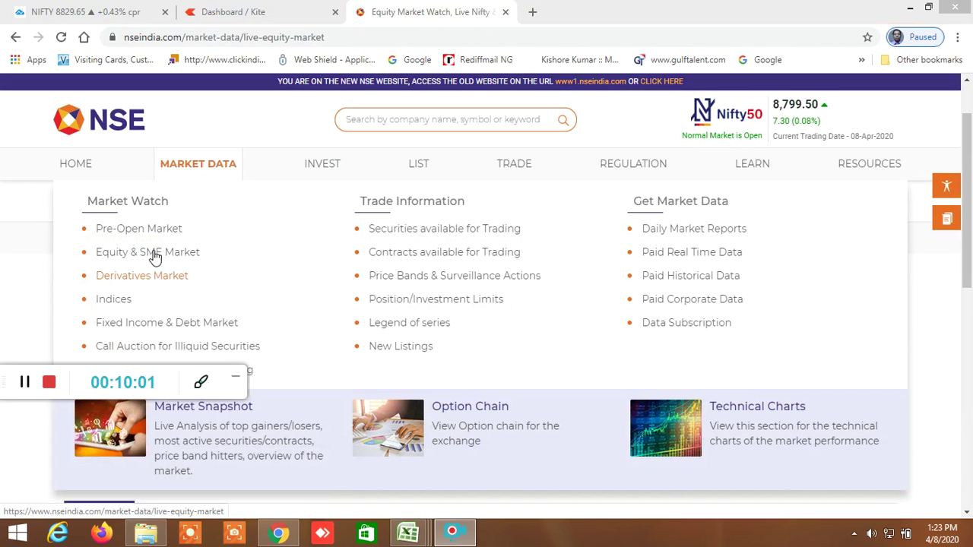
Load the NSE home page at nseindia.com in place of the live equity market page
left_click(326, 37)
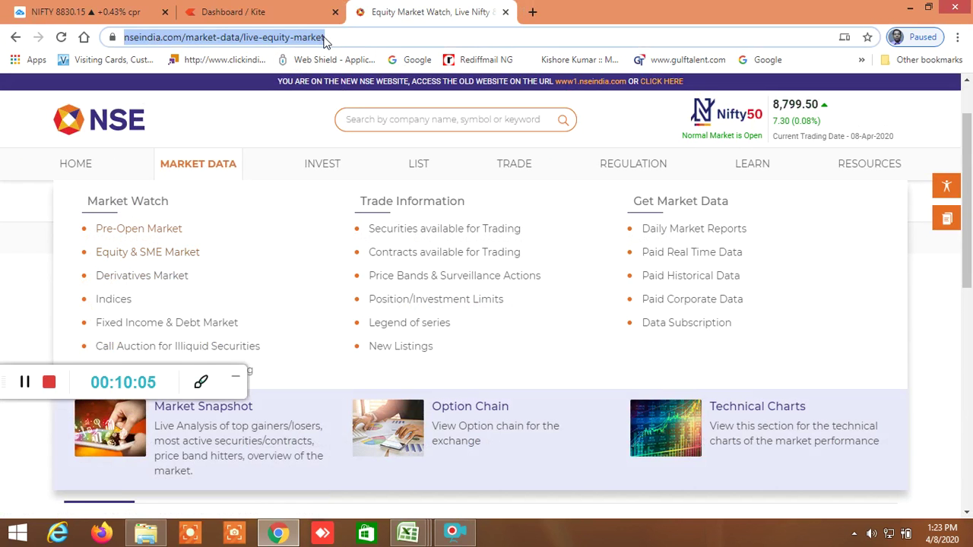
double_click(335, 36)
triple_click(380, 38)
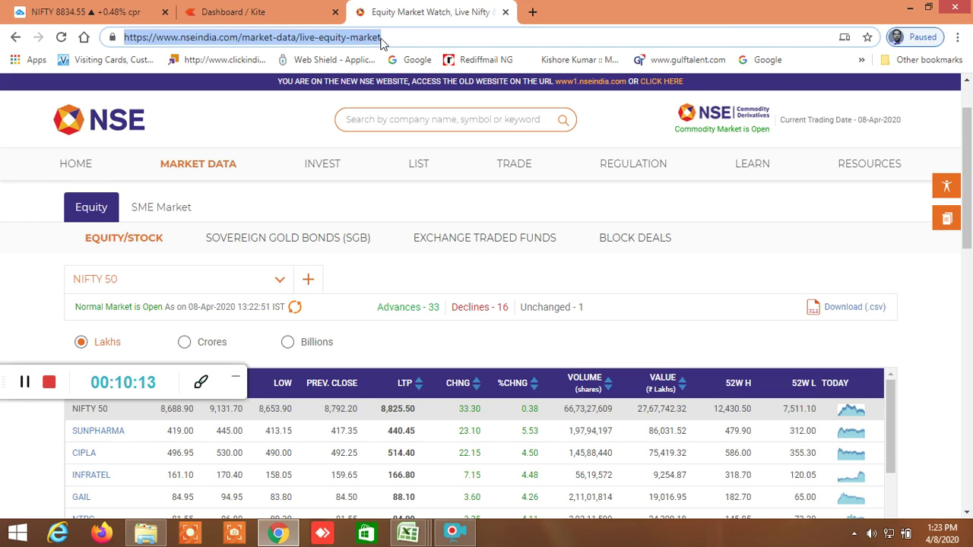
type("nse")
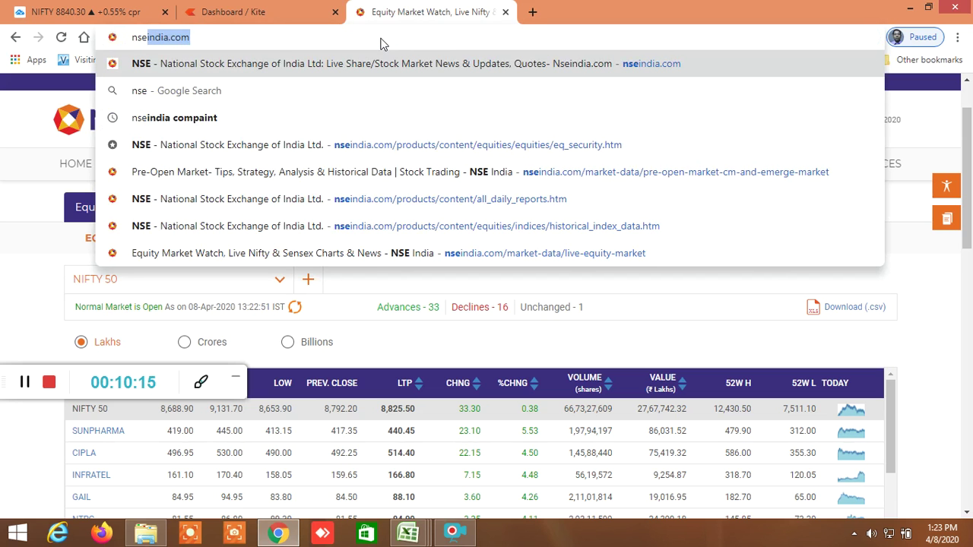
key("Return")
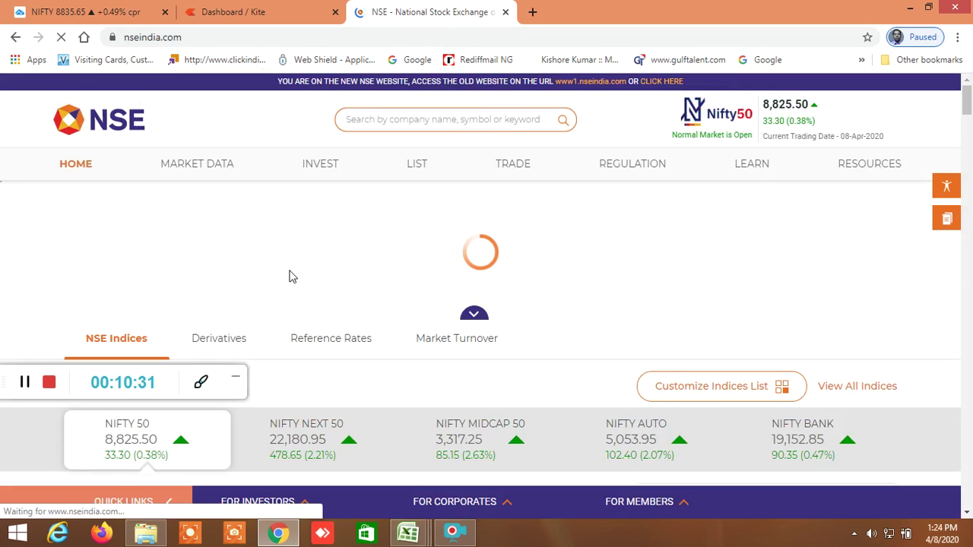
Examine the NIFTY 50 open, high and low, its intraday chart and the top five gainers and losers on the NSE home page
scroll(346, 294, "down", 3)
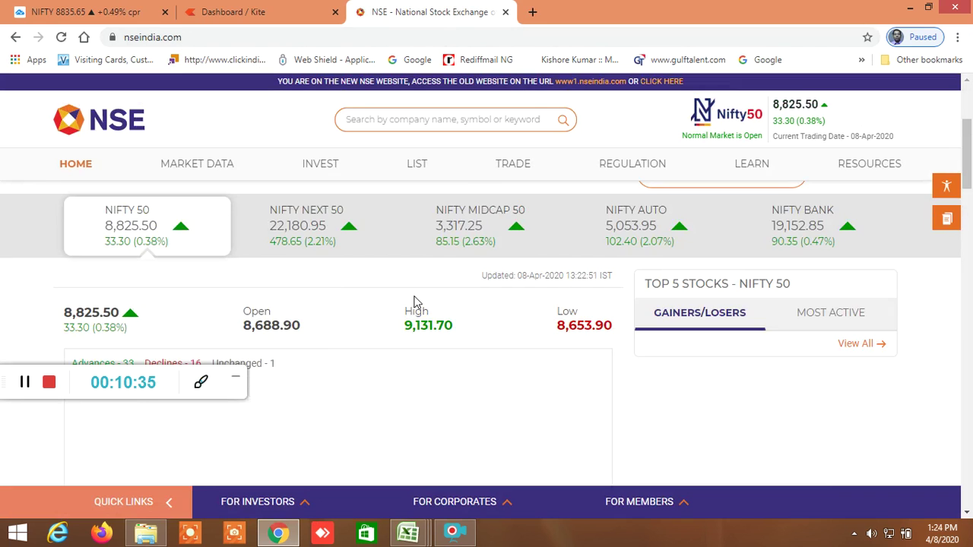
scroll(415, 303, "down", 1)
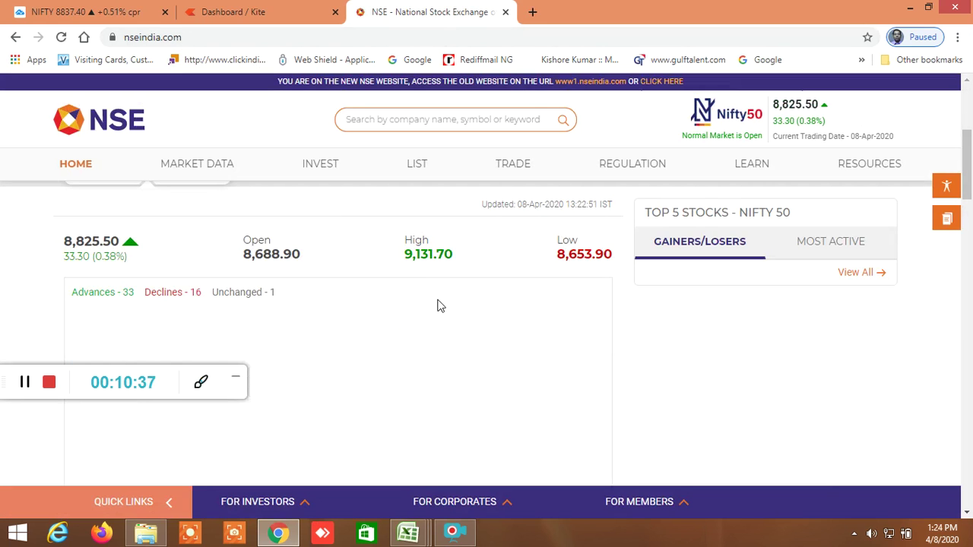
scroll(436, 305, "up", 1)
scroll(435, 304, "down", 3)
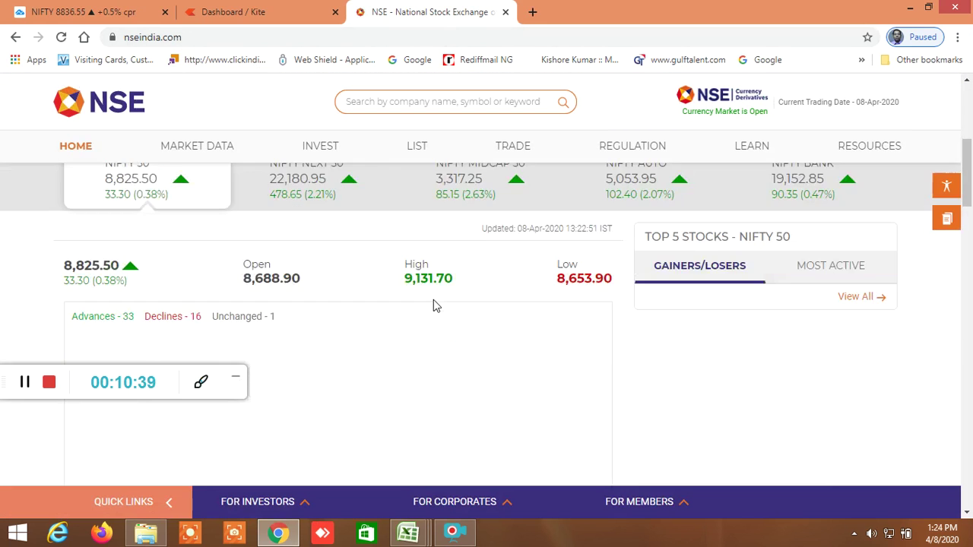
scroll(435, 304, "up", 2)
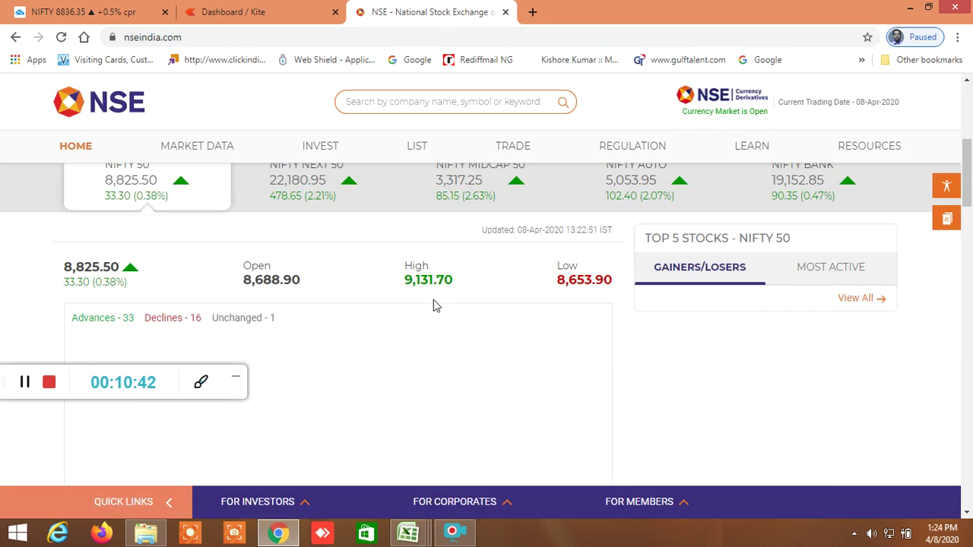
scroll(787, 332, "down", 3)
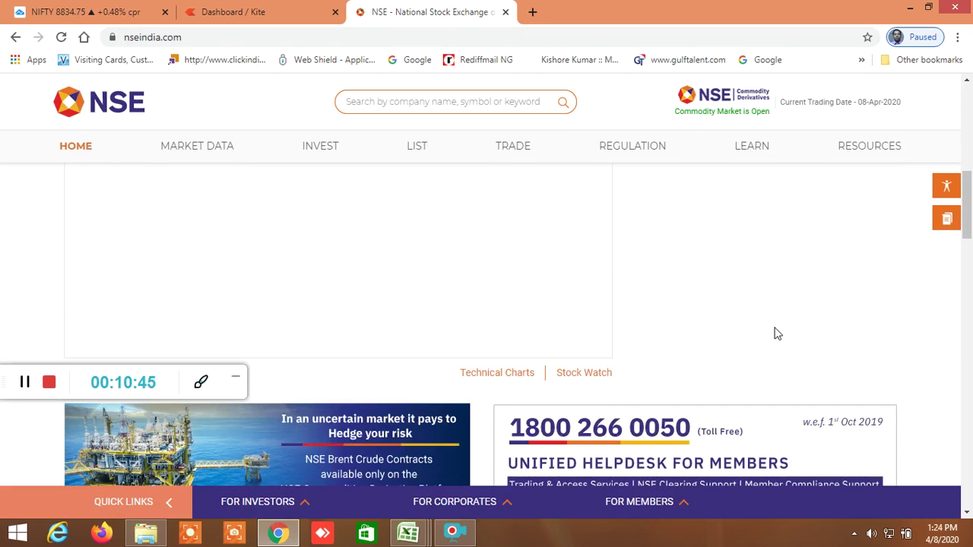
scroll(774, 332, "up", 3)
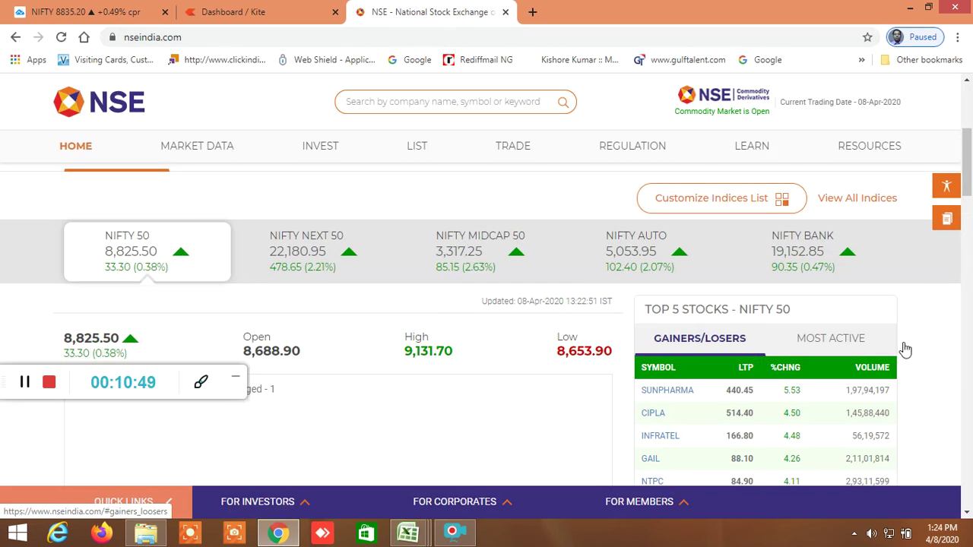
scroll(940, 361, "down", 2)
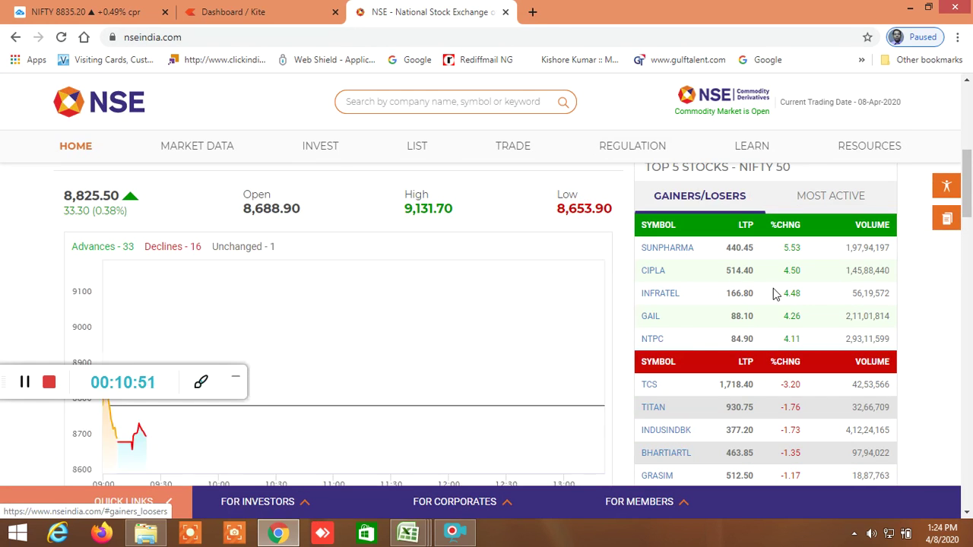
scroll(701, 266, "down", 2)
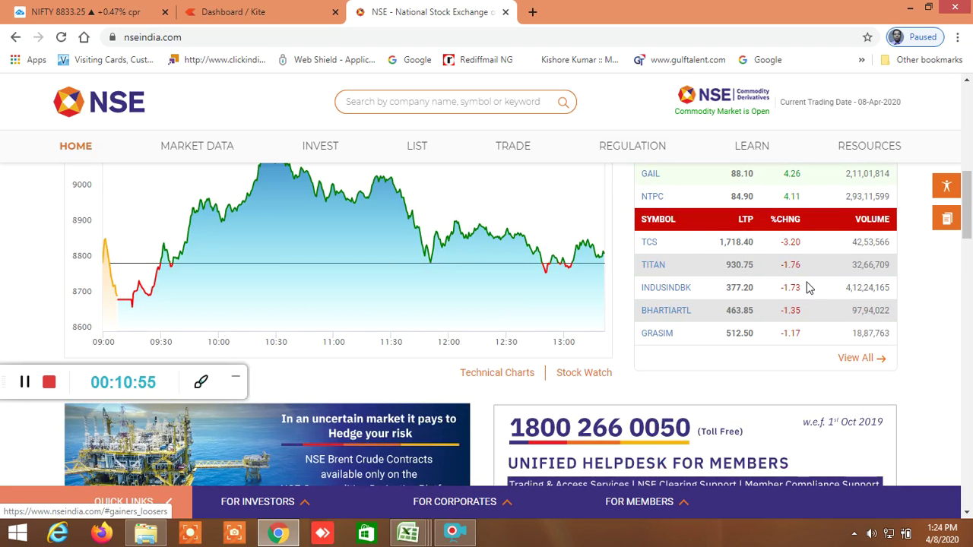
scroll(806, 288, "down", 2)
scroll(774, 313, "up", 4)
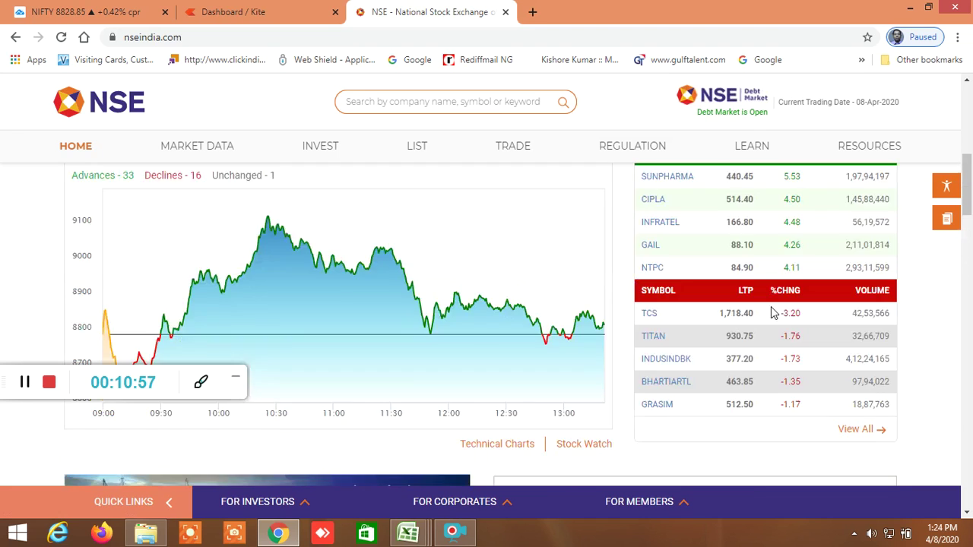
scroll(777, 319, "down", 1)
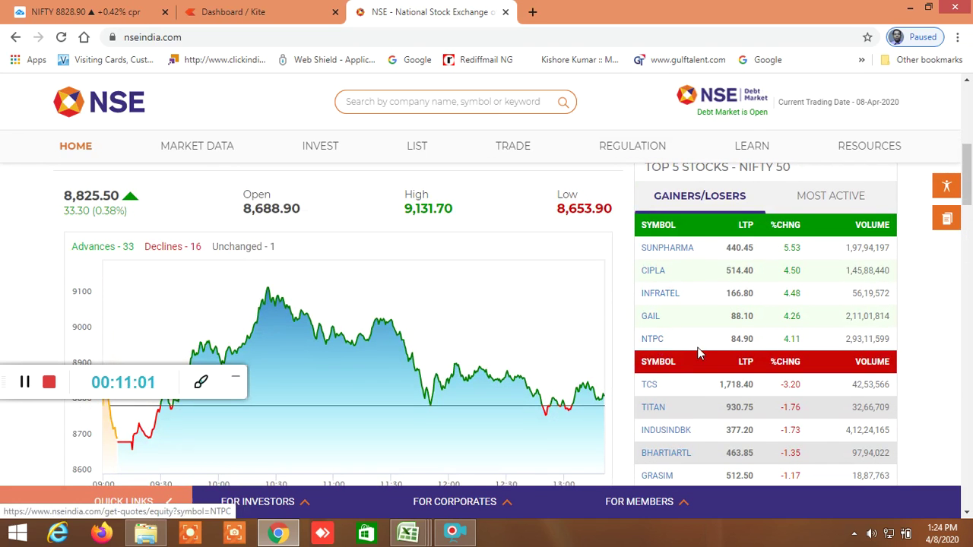
scroll(703, 355, "down", 1)
scroll(703, 354, "down", 1)
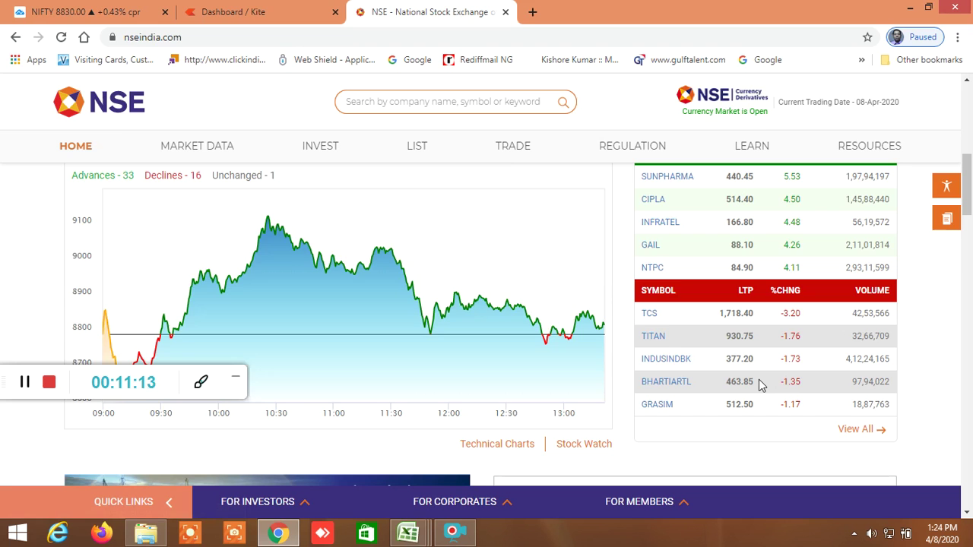
scroll(448, 278, "up", 3)
Open the Equity & SME Market watch and sort the NIFTY 50 stocks by volume from highest to lowest
mouse_move(197, 152)
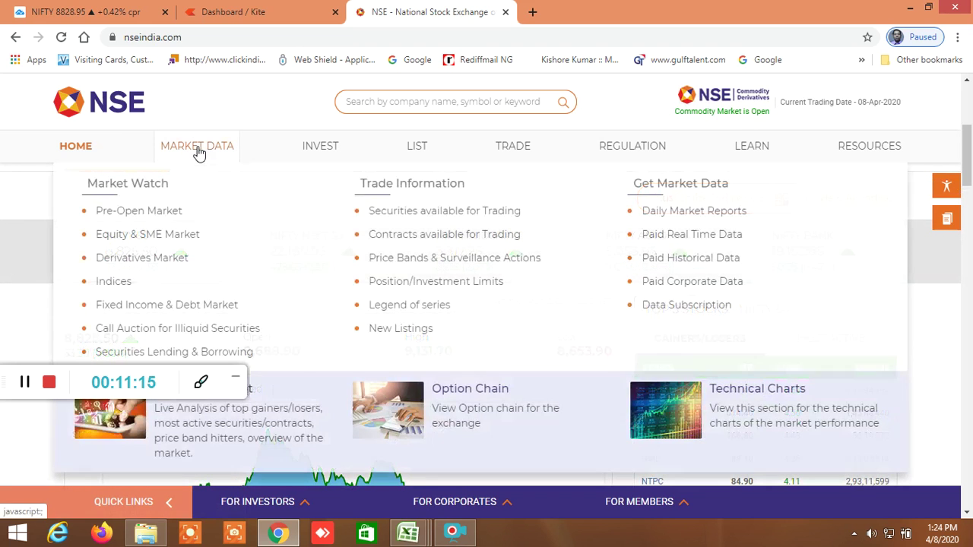
left_click(162, 243)
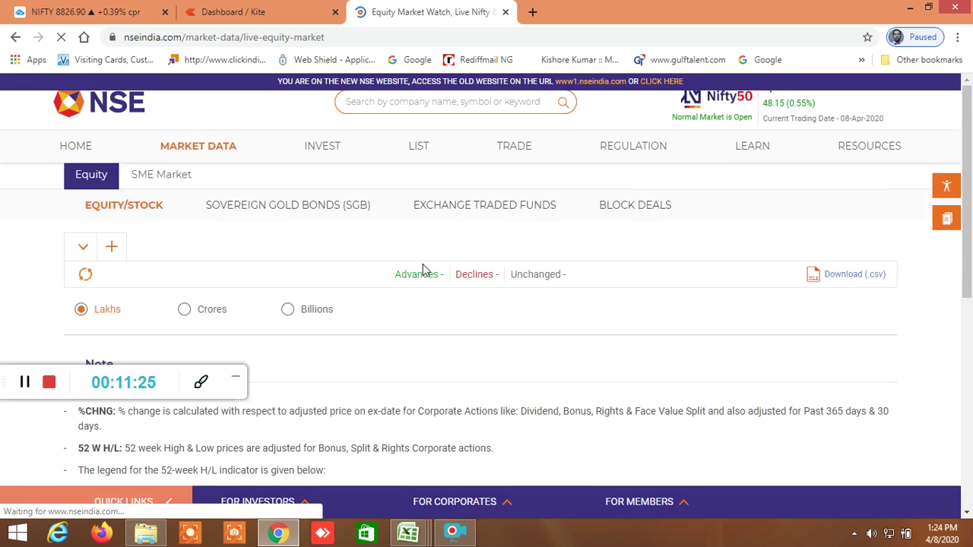
scroll(422, 276, "down", 2)
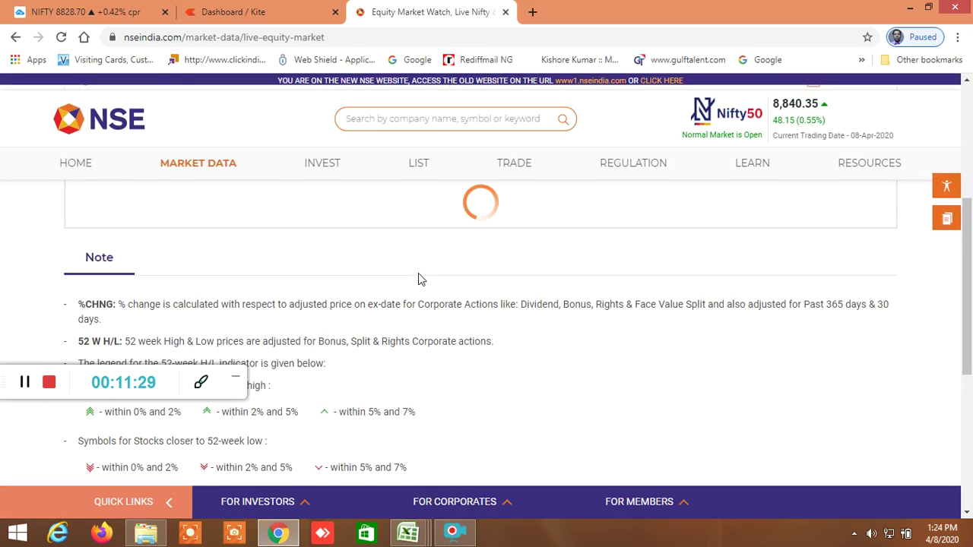
scroll(421, 279, "up", 1)
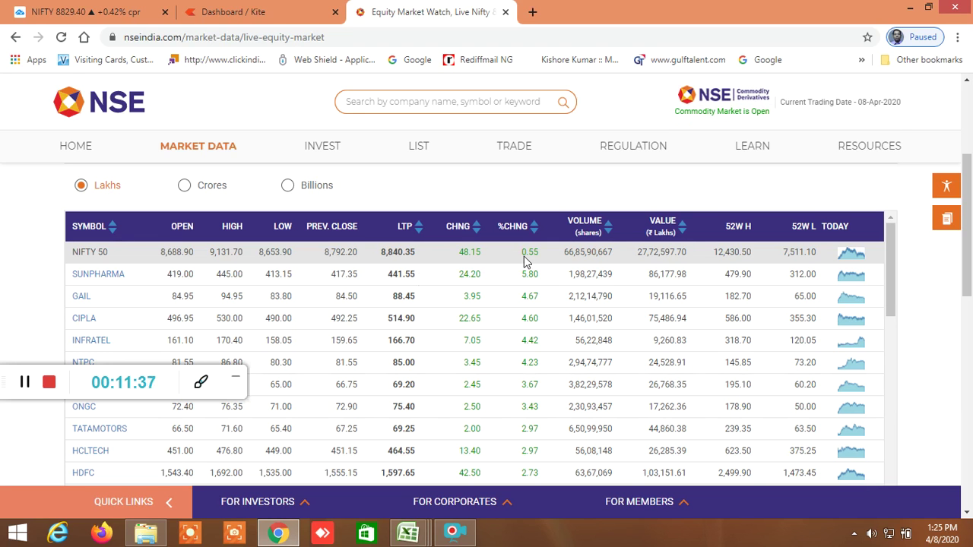
left_click(608, 232)
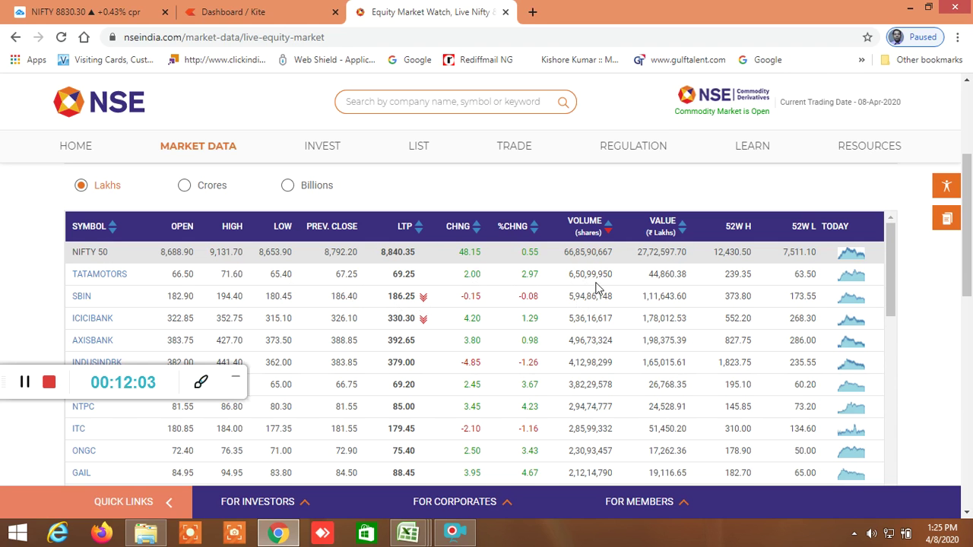
Review the volume-sorted NIFTY 50 stocks, comparing their last traded prices, changes and volumes
scroll(585, 292, "down", 3)
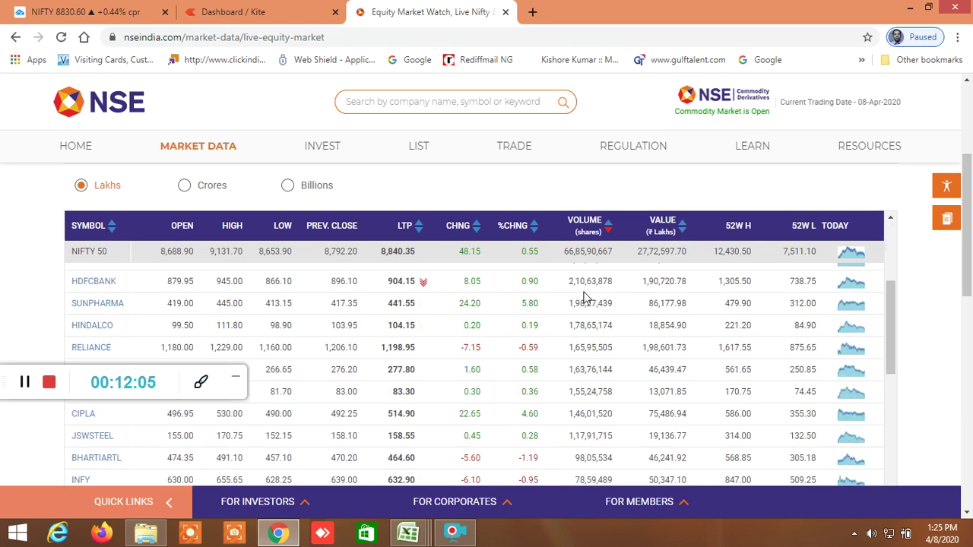
scroll(587, 314, "up", 2)
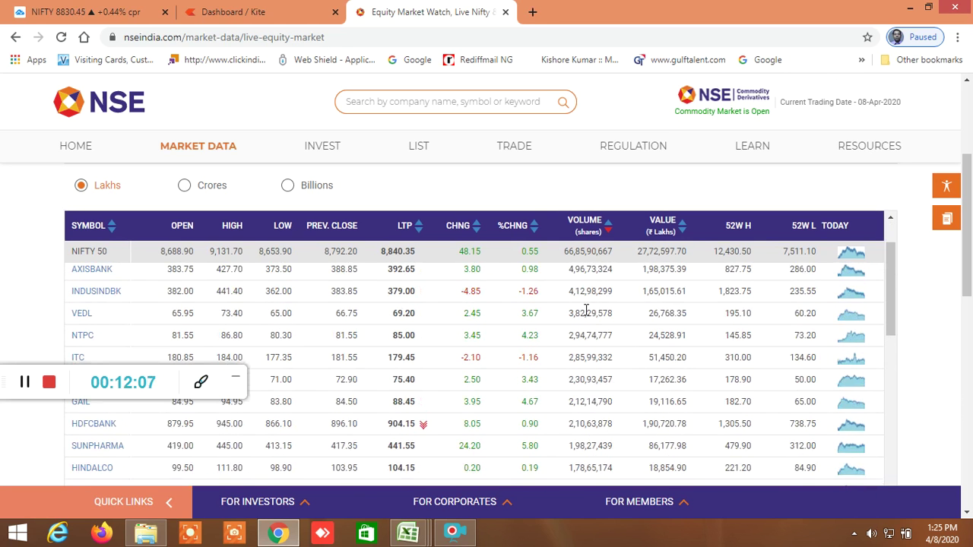
scroll(586, 310, "up", 4)
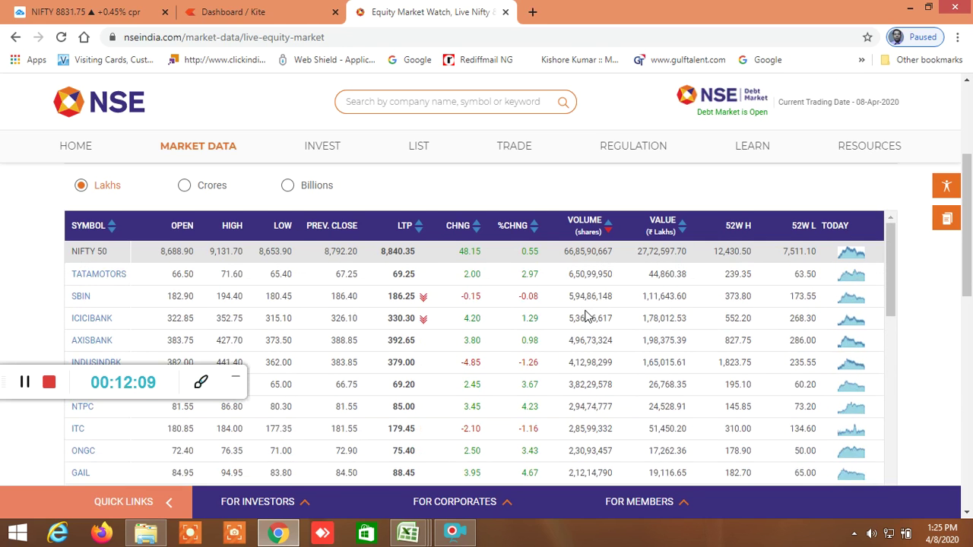
scroll(587, 316, "down", 3)
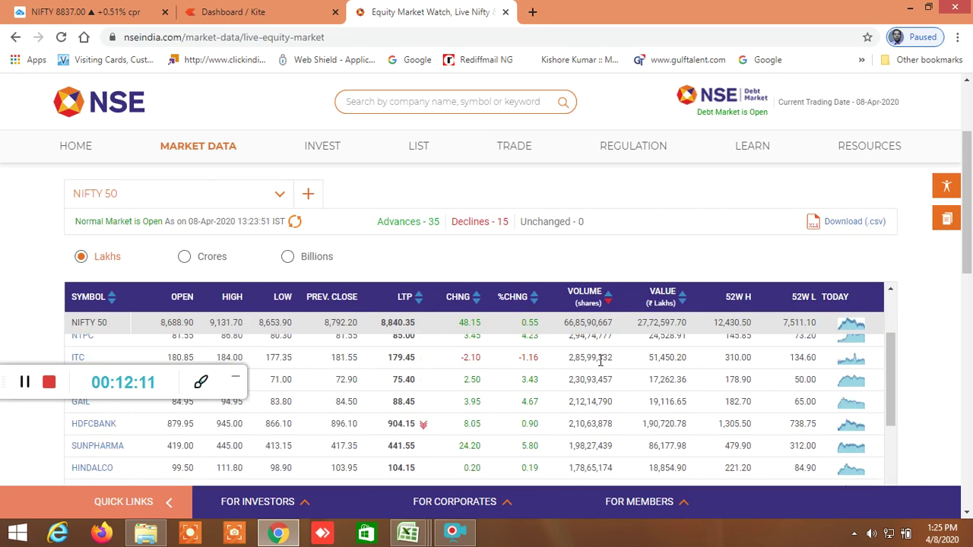
scroll(587, 318, "up", 3)
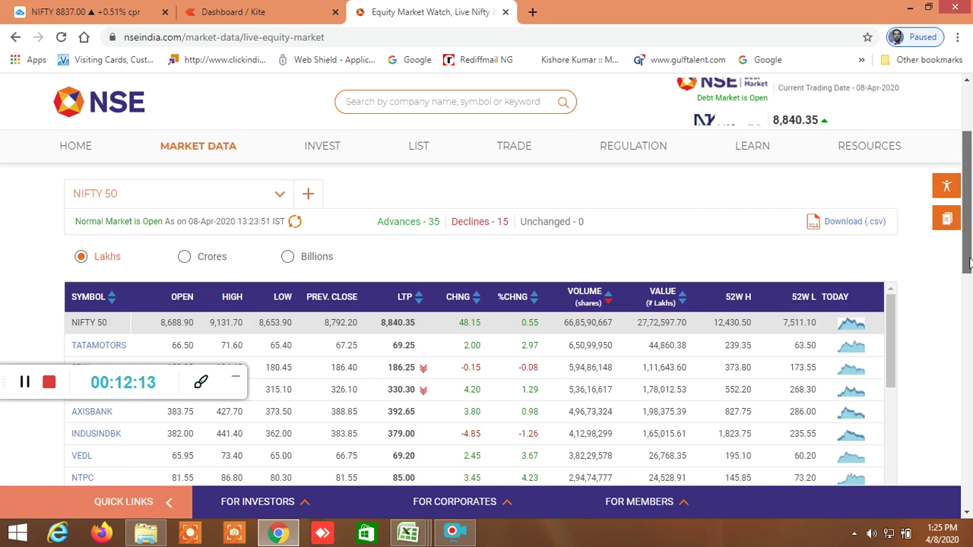
scroll(969, 284, "down", 1)
scroll(969, 283, "down", 1)
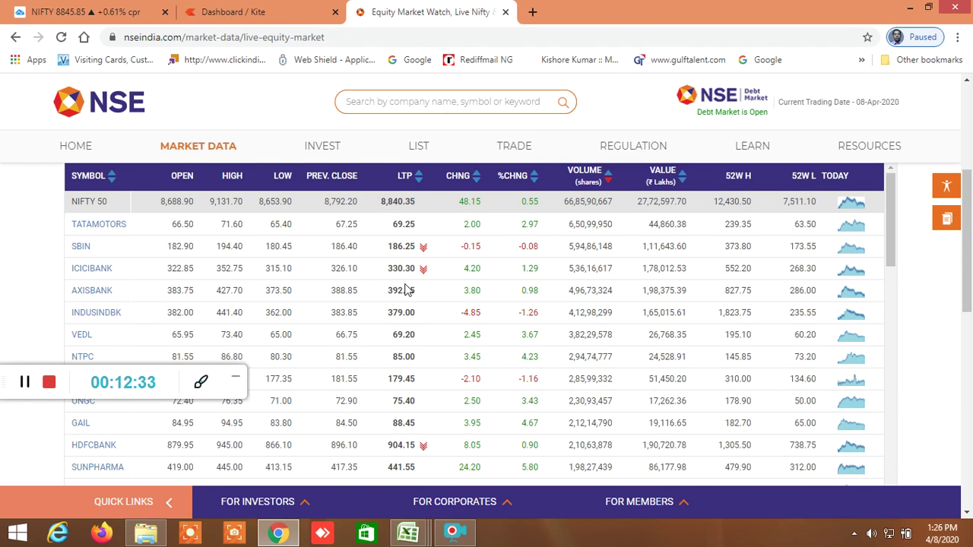
scroll(405, 289, "down", 1)
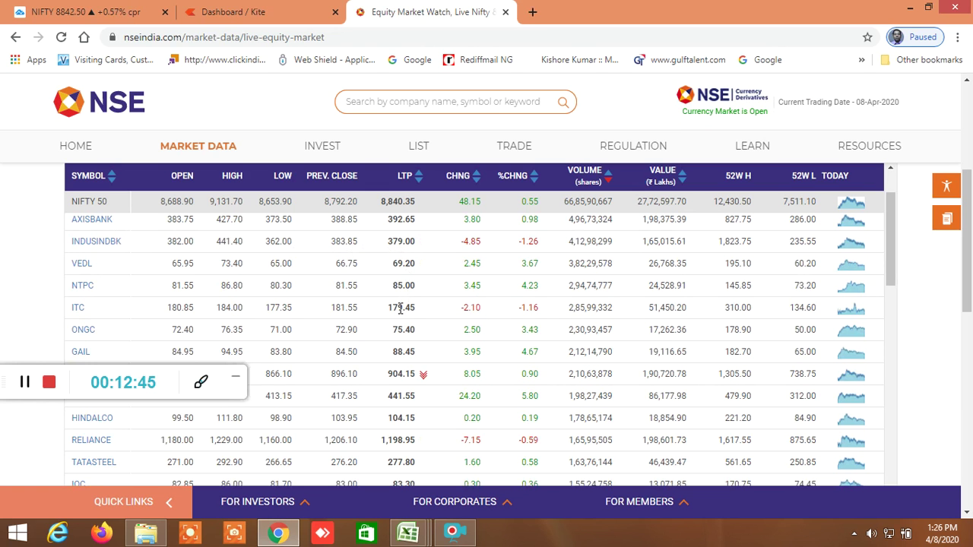
scroll(401, 310, "up", 1)
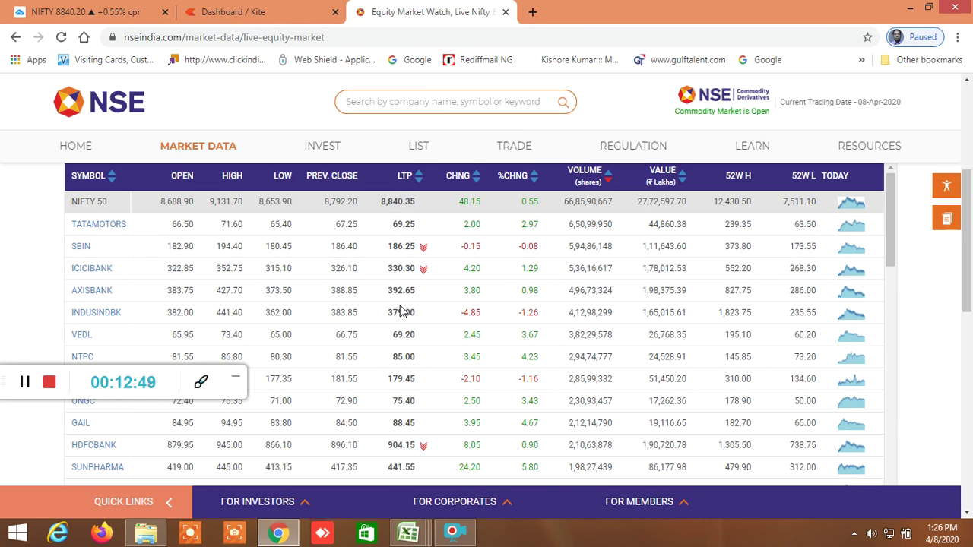
Open the Indices market watch and view the sectoral indices, including NIFTY BANK
mouse_move(210, 152)
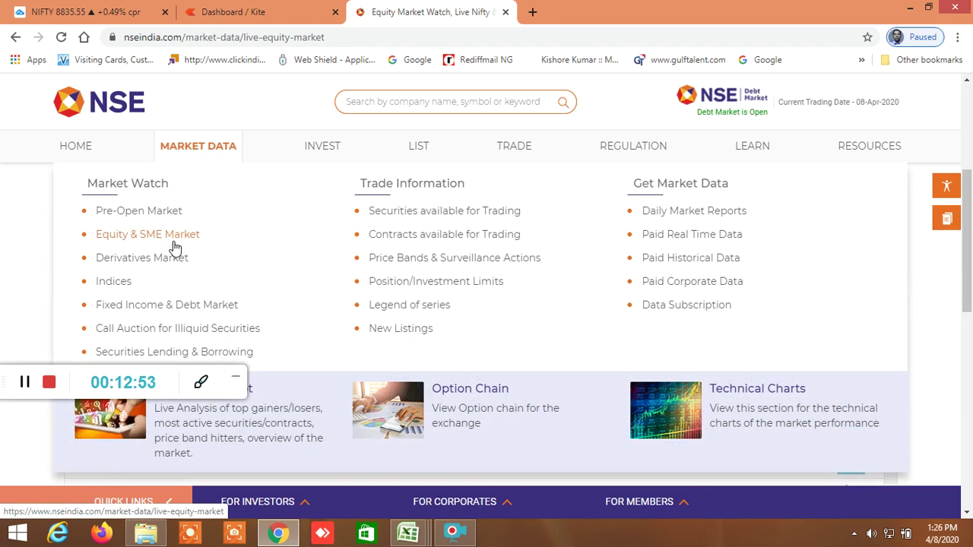
left_click(120, 285)
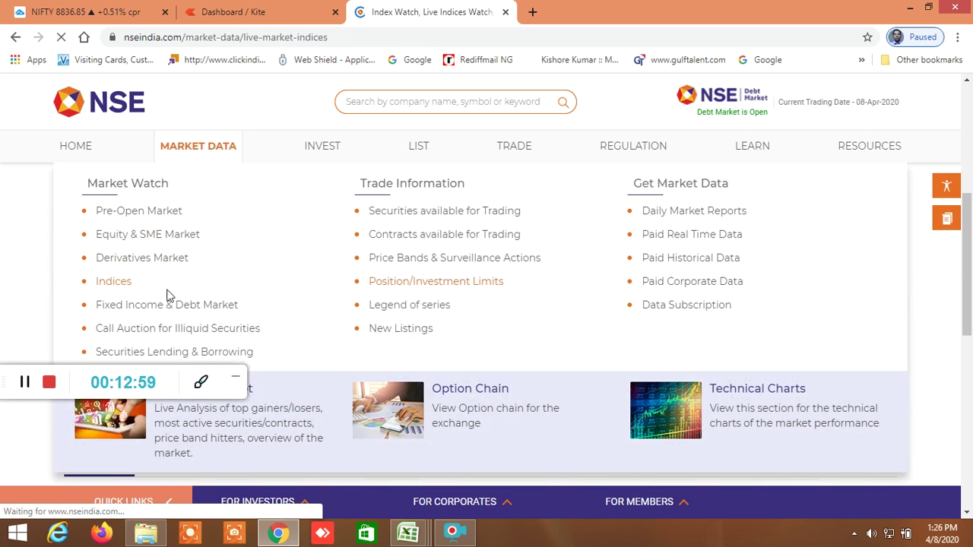
left_click(123, 285)
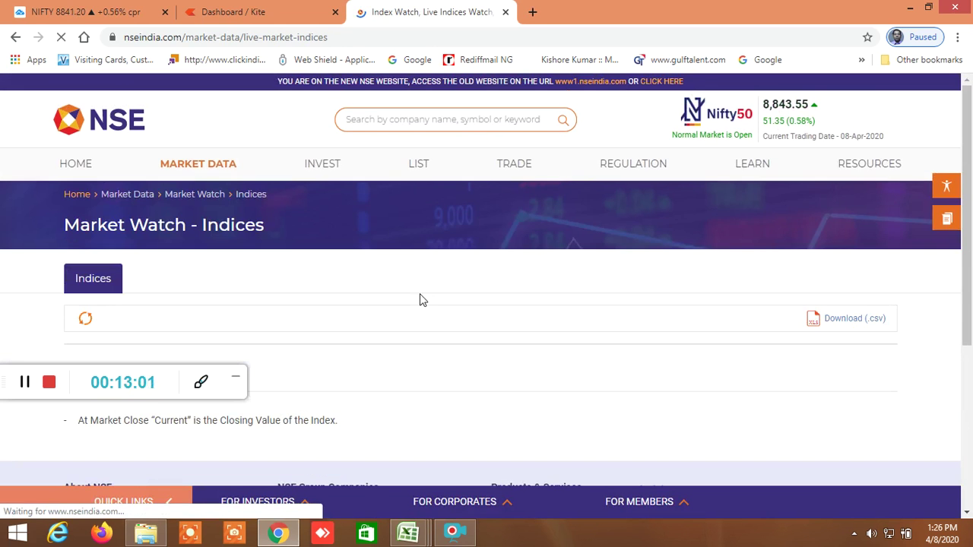
scroll(420, 294, "down", 1)
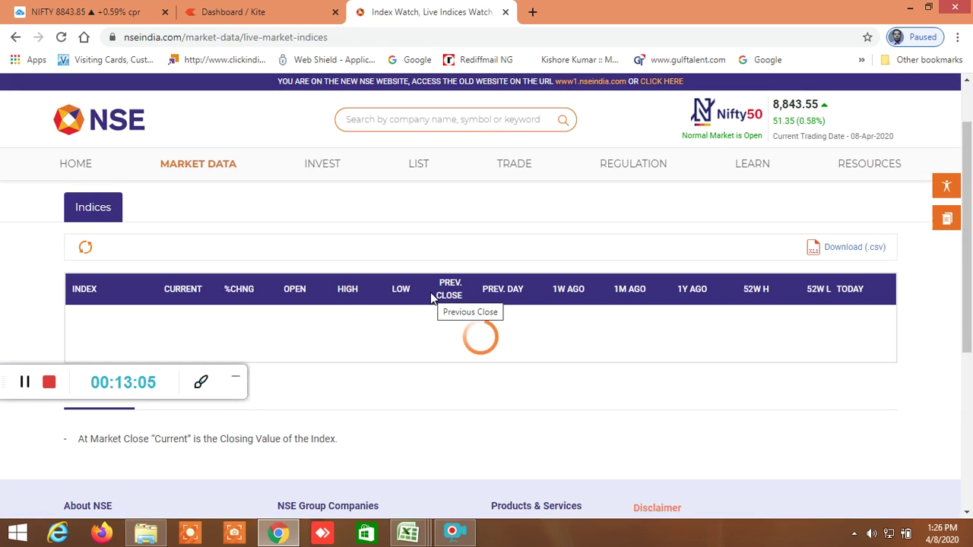
scroll(433, 304, "down", 3)
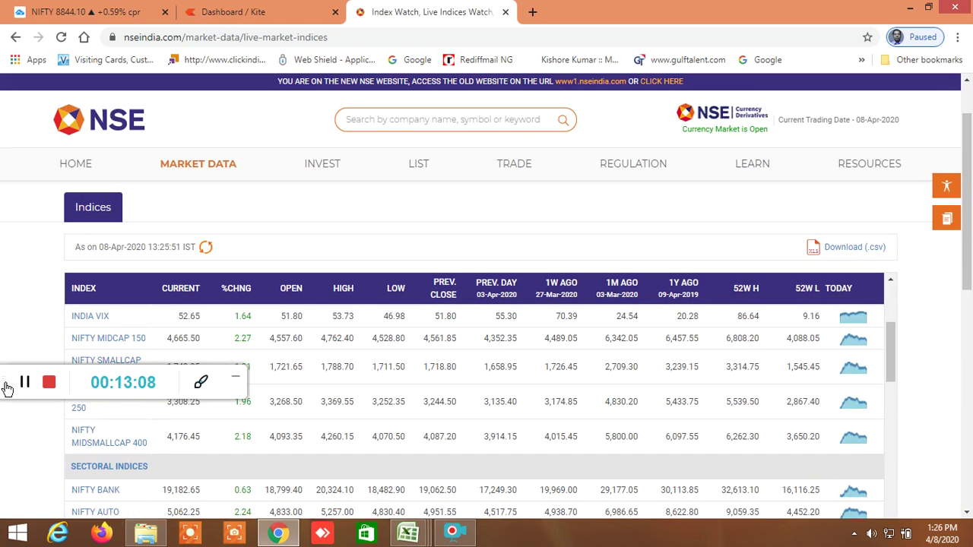
left_click_drag(6, 380, 16, 518)
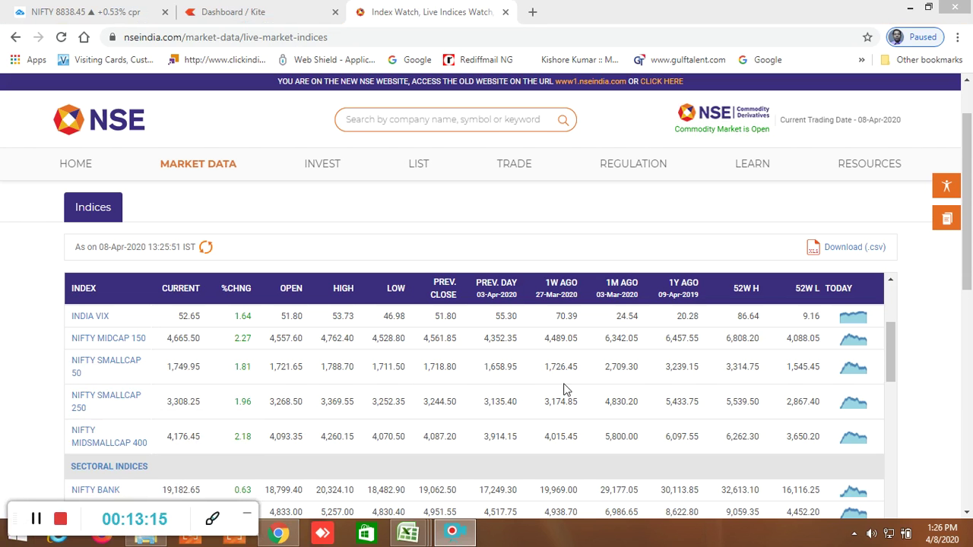
left_click_drag(968, 274, 966, 330)
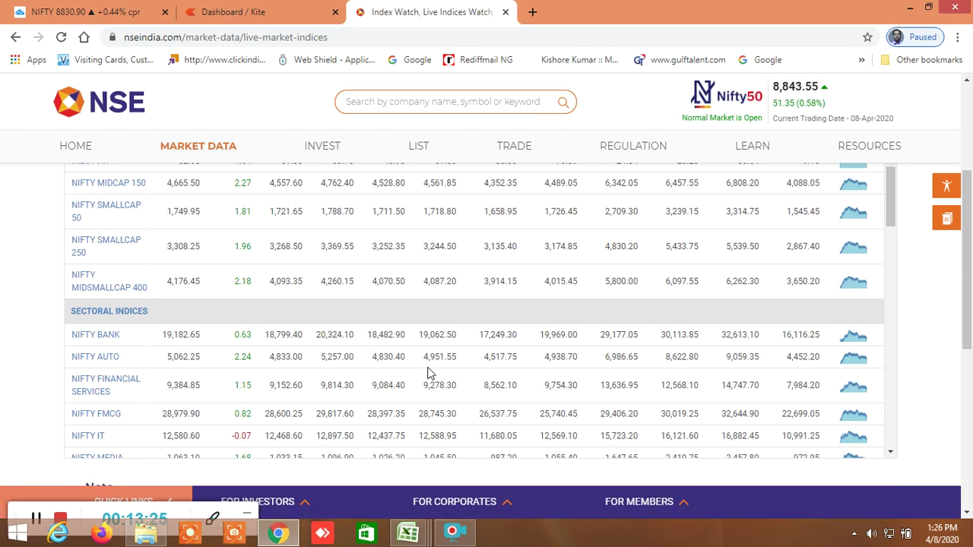
Examine the broad market and sectoral indices, comparing their current values, percentage changes and open, high and low levels
scroll(337, 285, "up", 5)
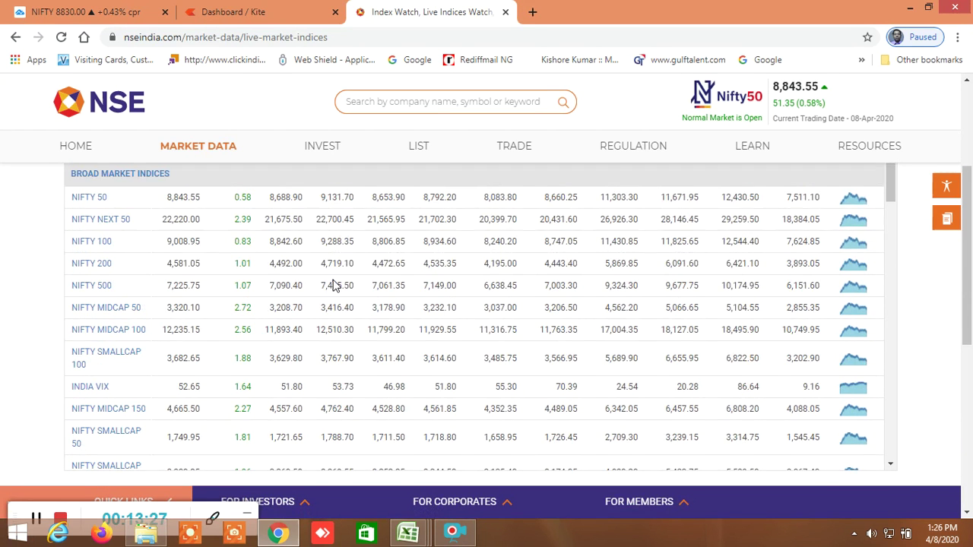
scroll(352, 310, "down", 5)
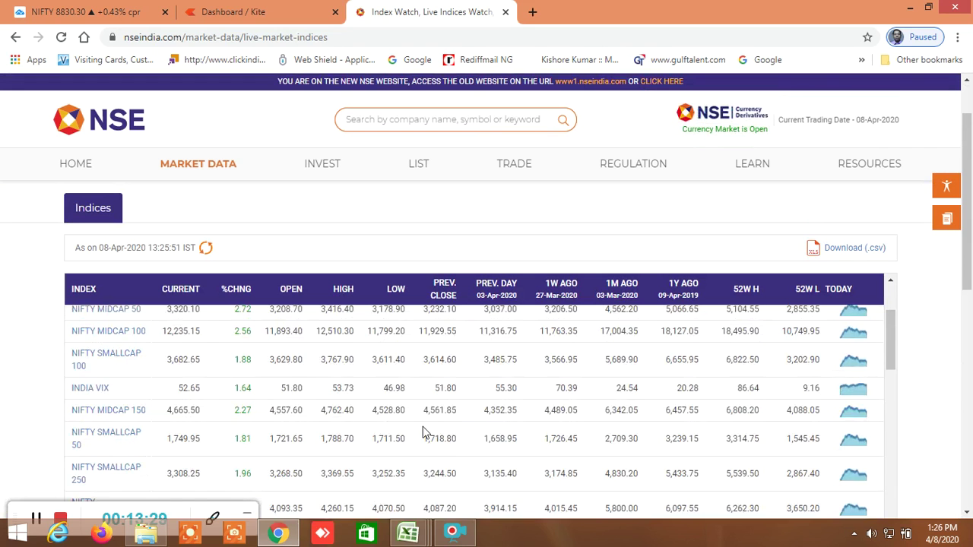
scroll(439, 418, "down", 1)
scroll(407, 439, "down", 1)
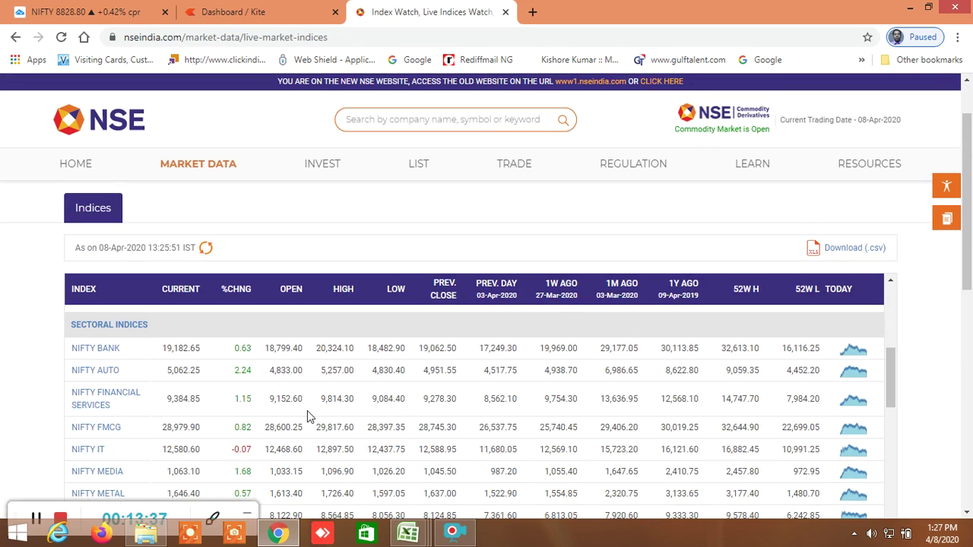
scroll(308, 411, "down", 2)
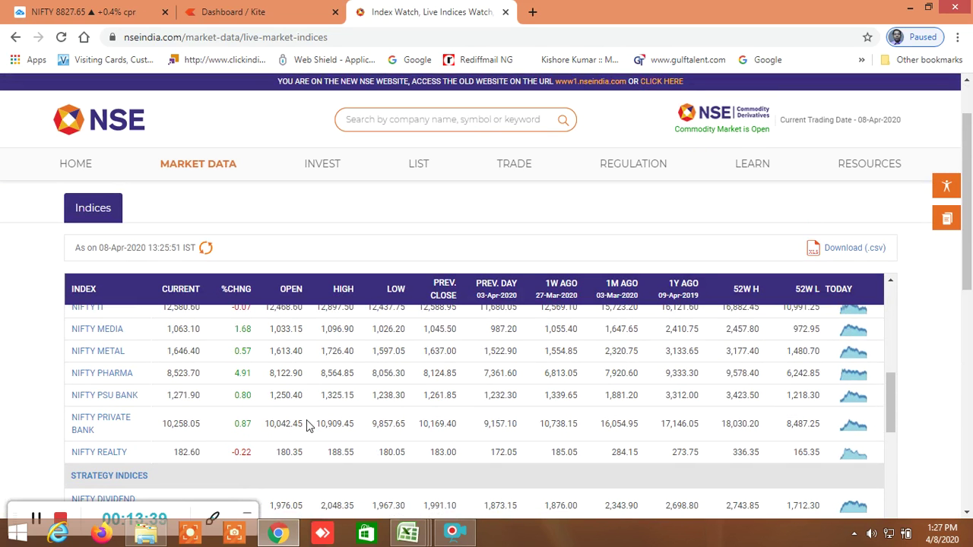
scroll(300, 423, "up", 1)
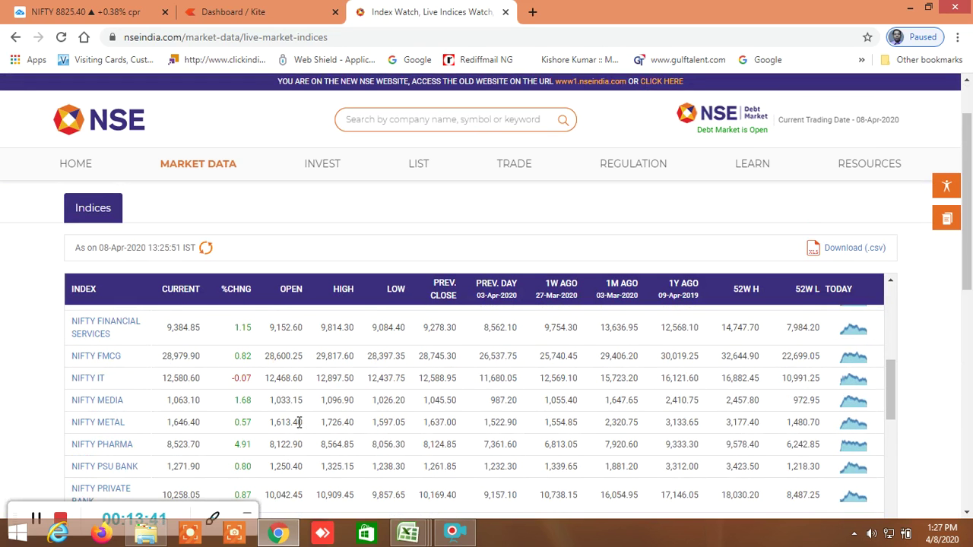
scroll(308, 423, "up", 2)
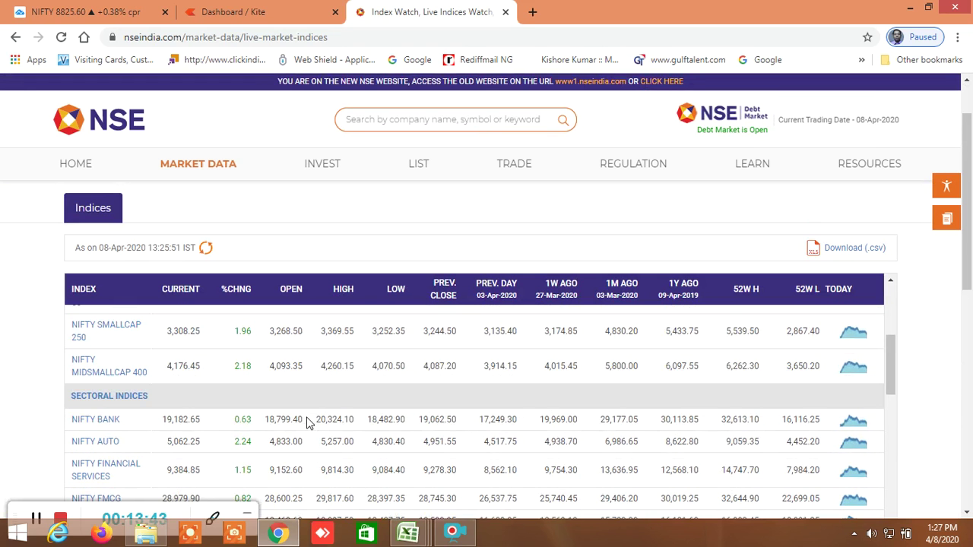
scroll(308, 424, "down", 2)
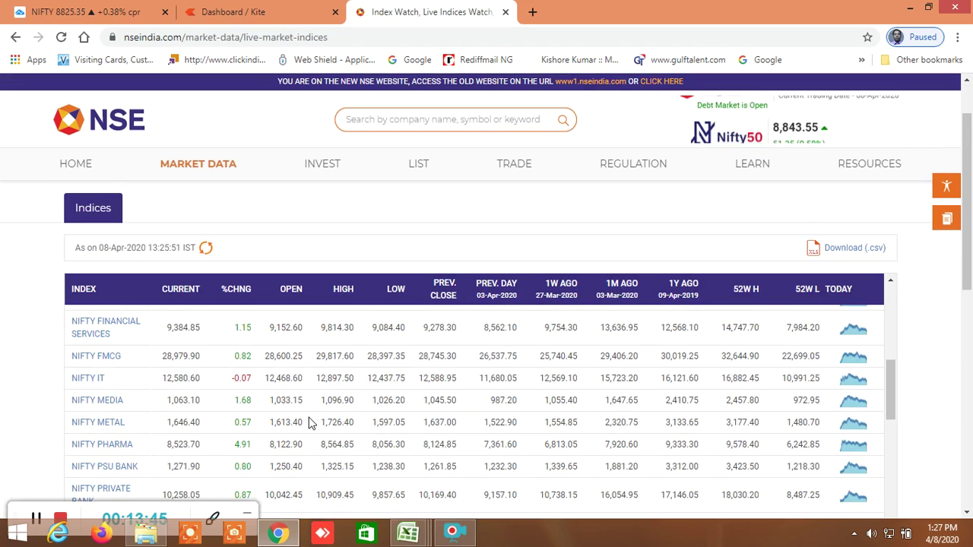
scroll(308, 423, "up", 1)
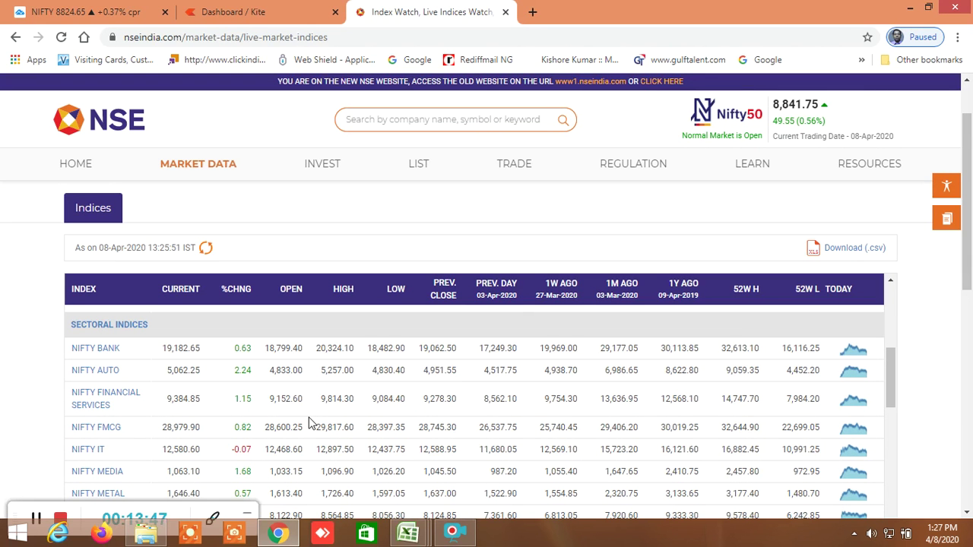
scroll(310, 424, "down", 1)
scroll(310, 424, "up", 3)
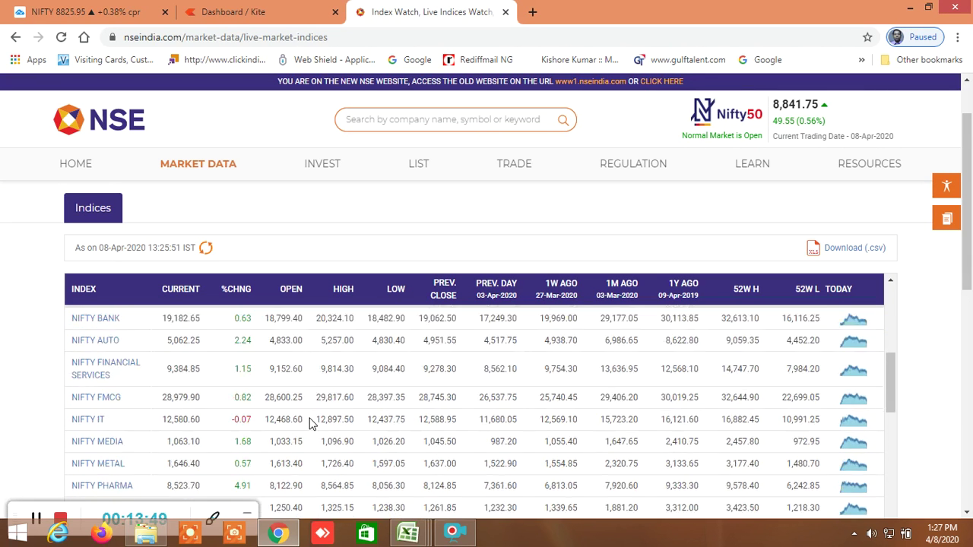
scroll(309, 424, "up", 3)
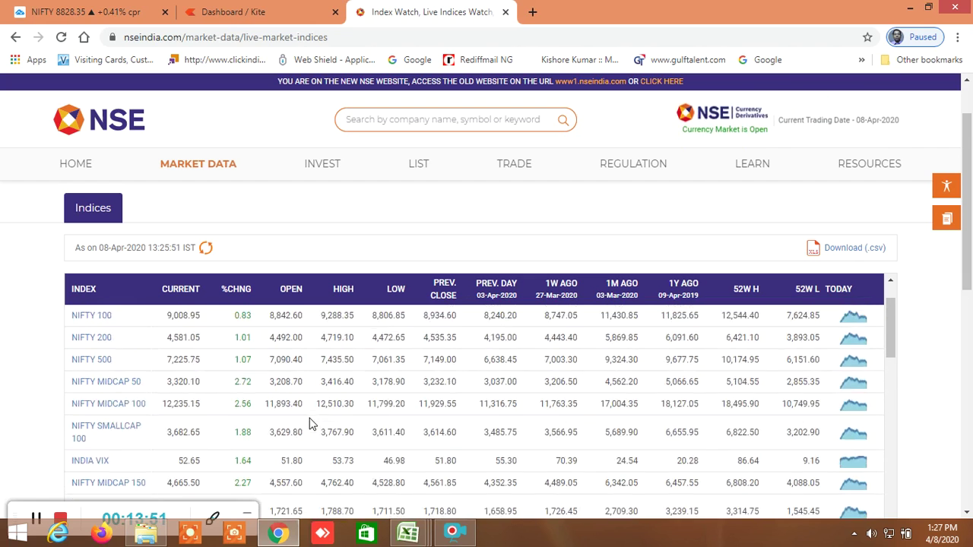
scroll(309, 424, "down", 3)
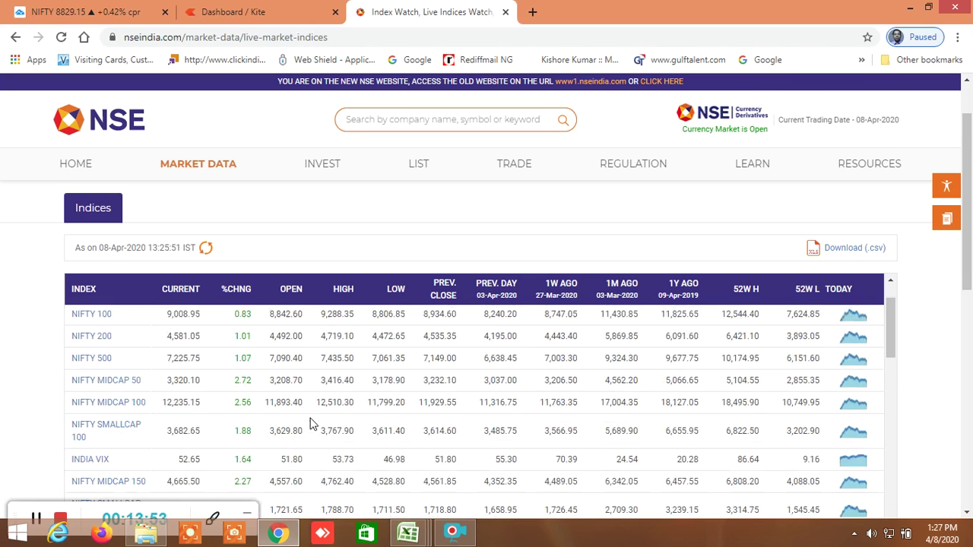
scroll(311, 424, "down", 3)
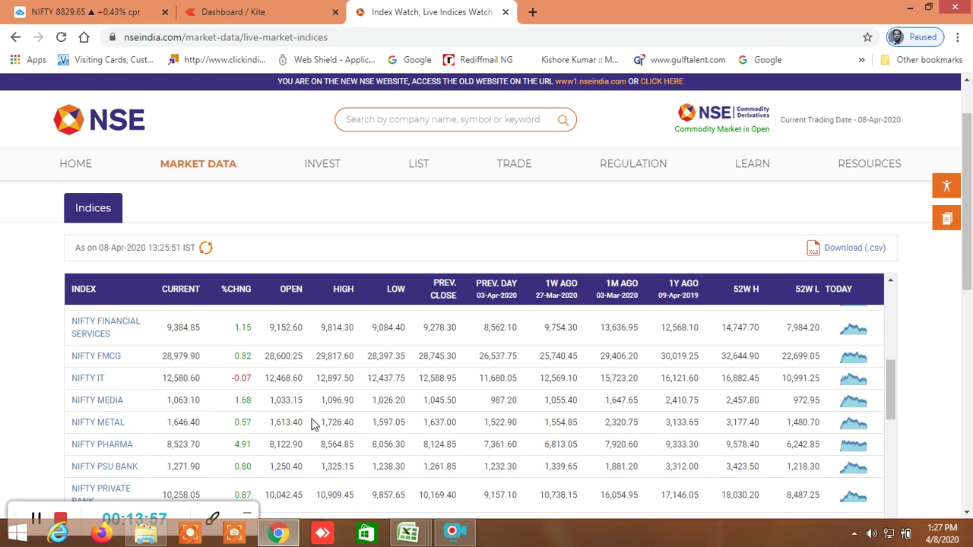
scroll(311, 424, "down", 2)
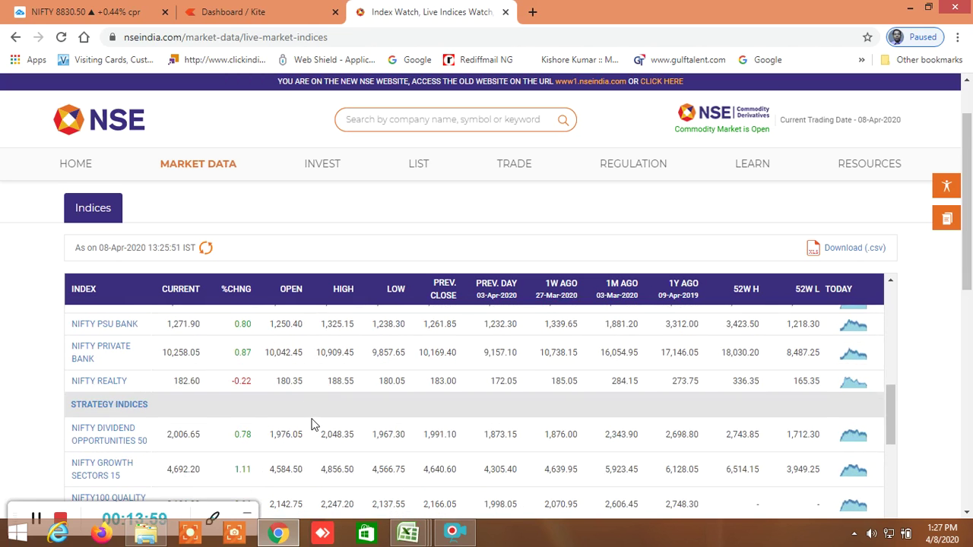
scroll(311, 424, "up", 2)
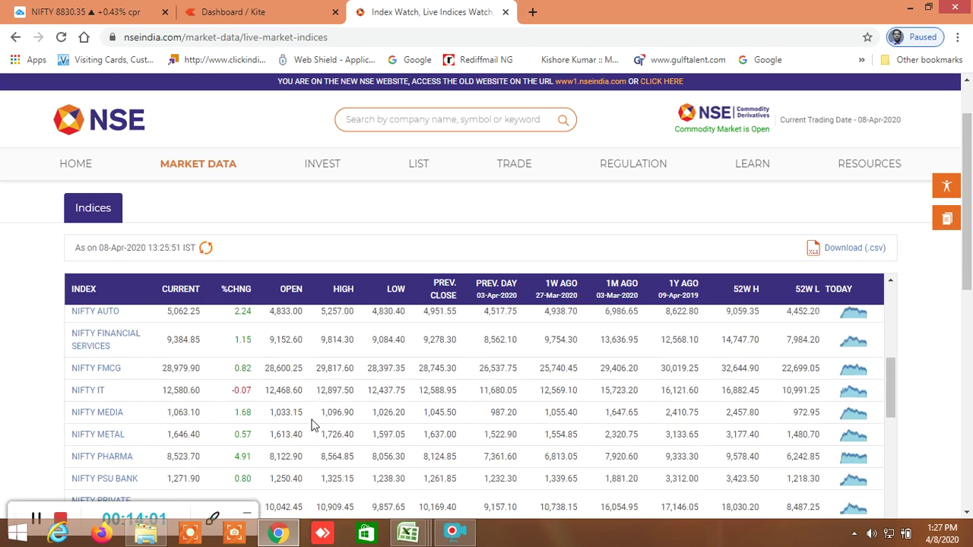
scroll(311, 423, "up", 2)
scroll(311, 424, "up", 1)
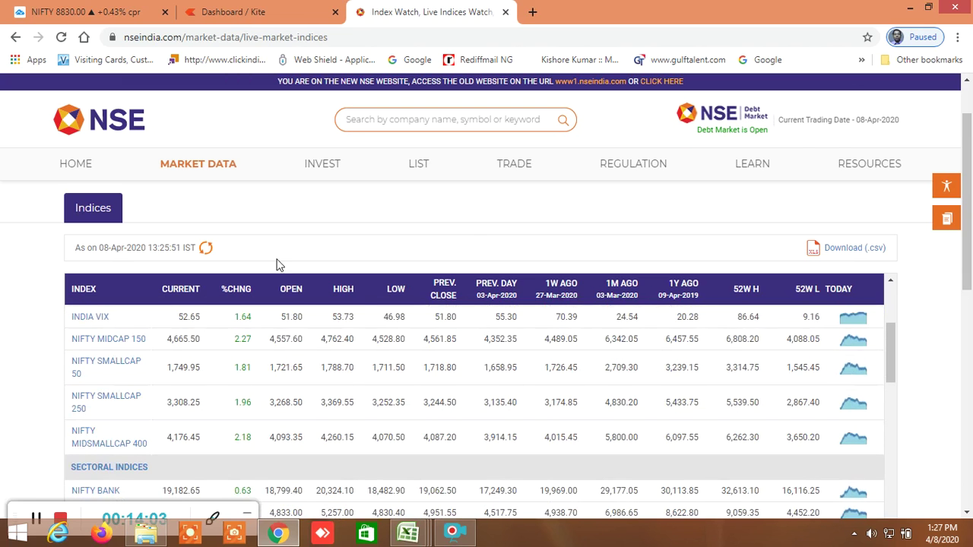
Return to the Equity & SME Market watch and sort its NIFTY 50 stocks by volume in descending order
mouse_move(211, 169)
left_click(174, 254)
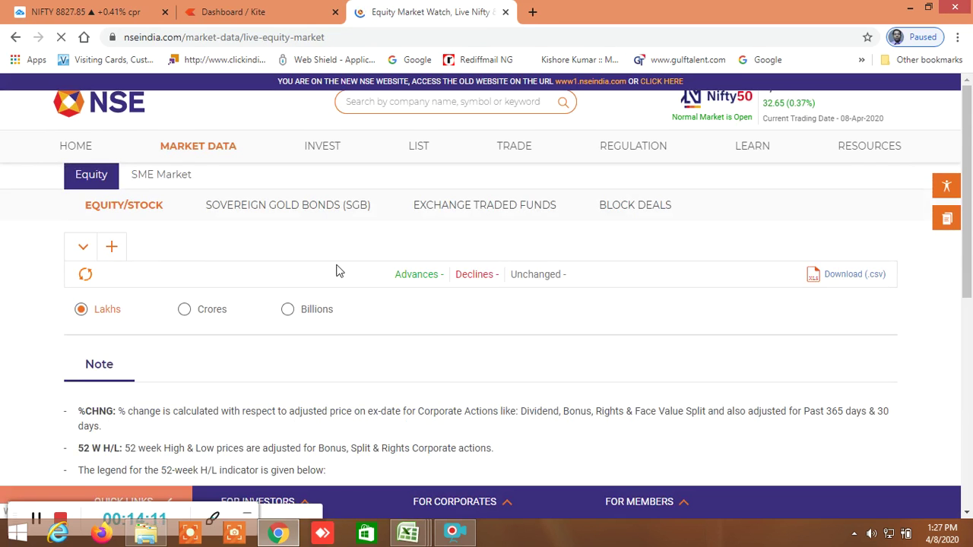
scroll(426, 321, "down", 3)
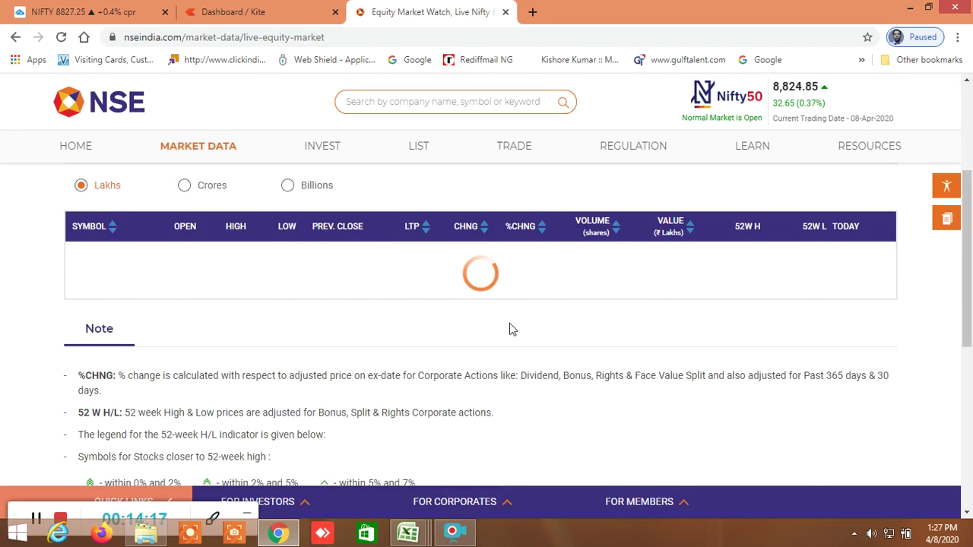
left_click(610, 235)
left_click(609, 232)
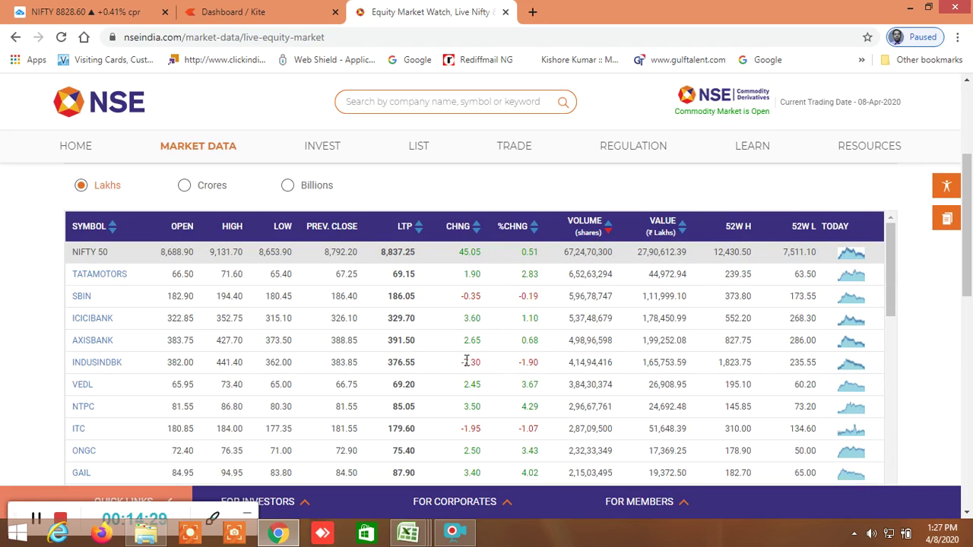
Examine the volume-ranked NIFTY 50 stocks from the most to the least traded, including their price changes and traded values
scroll(576, 385, "down", 4)
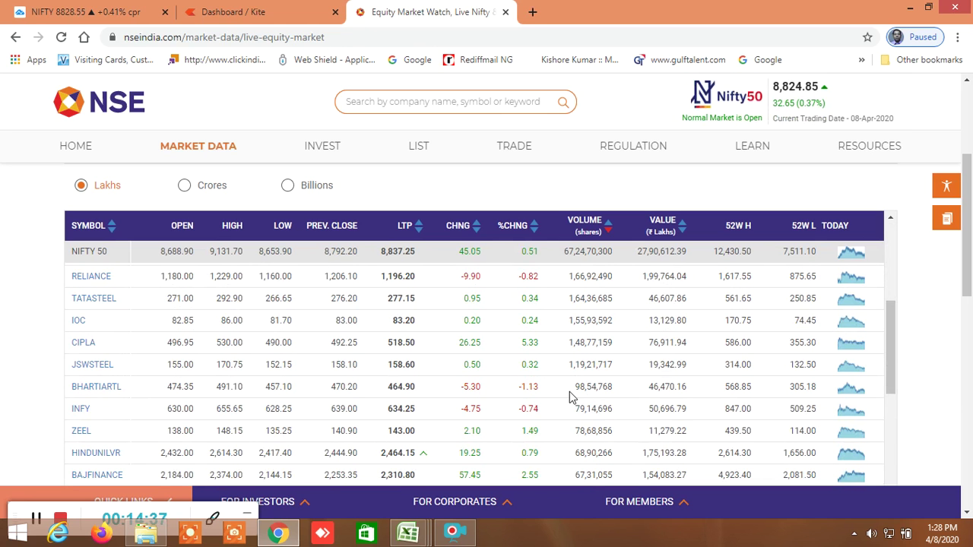
scroll(581, 396, "down", 3)
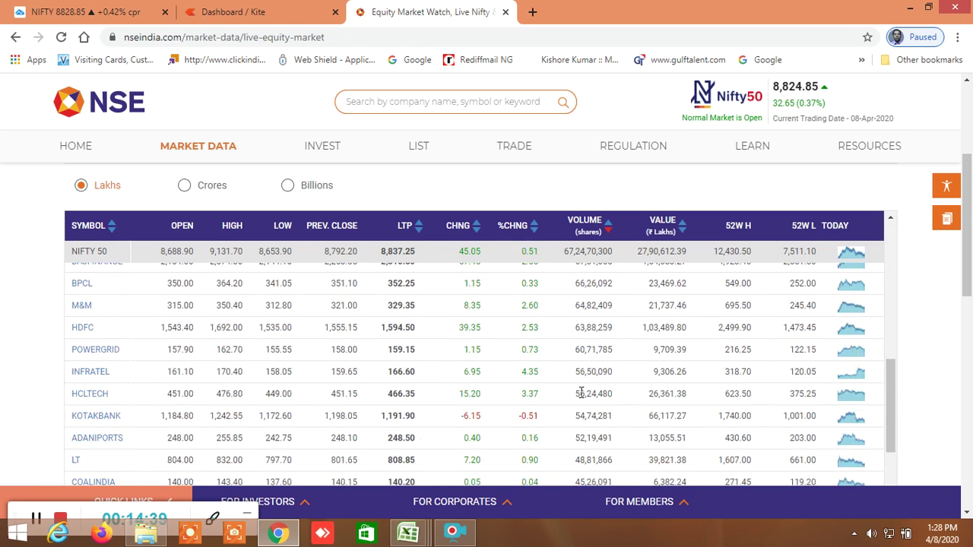
scroll(581, 394, "down", 5)
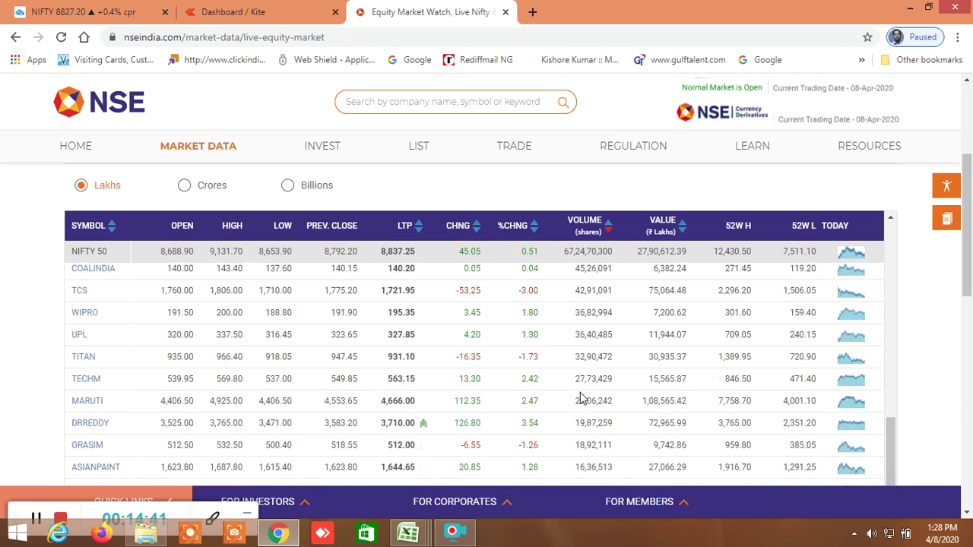
scroll(581, 397, "down", 3)
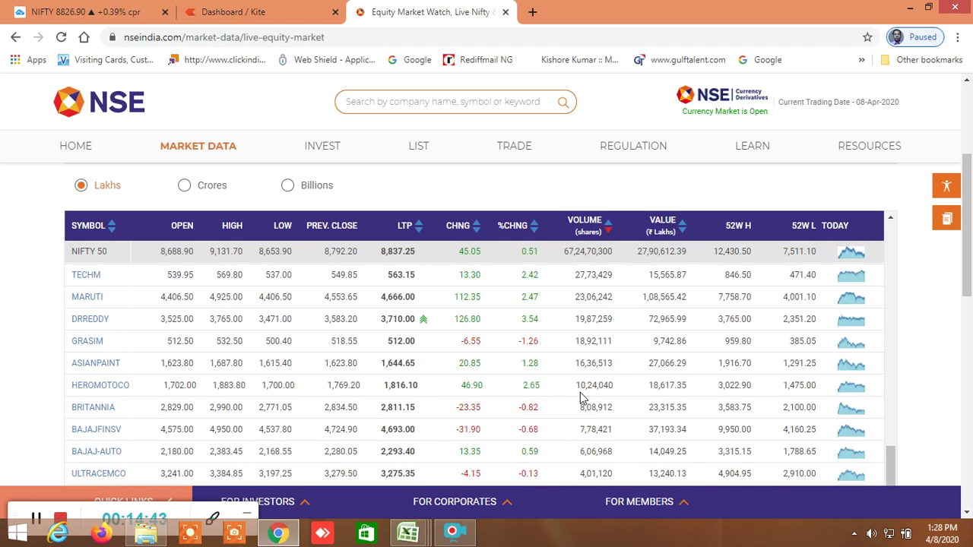
scroll(581, 396, "down", 5)
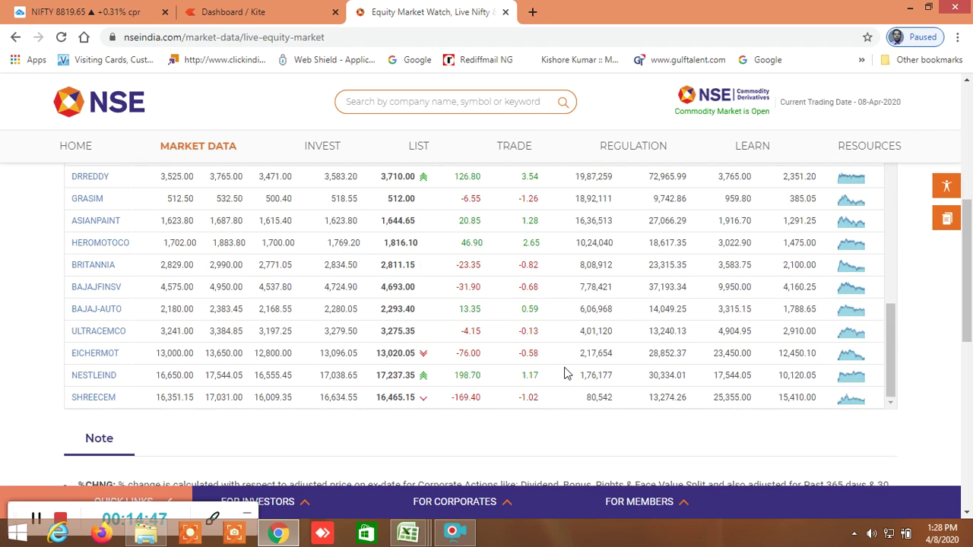
scroll(565, 372, "up", 2)
scroll(565, 373, "down", 1)
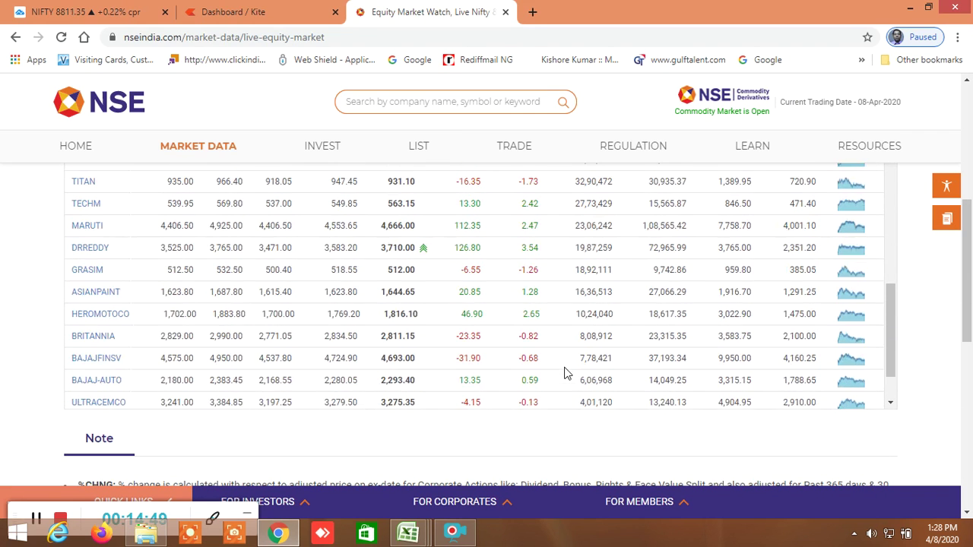
scroll(565, 373, "up", 2)
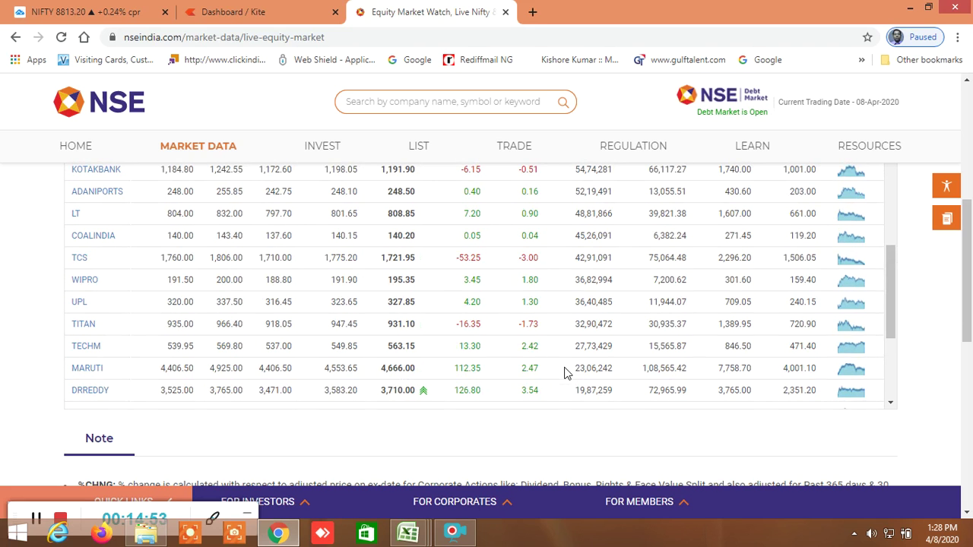
scroll(565, 372, "up", 5)
scroll(565, 373, "up", 3)
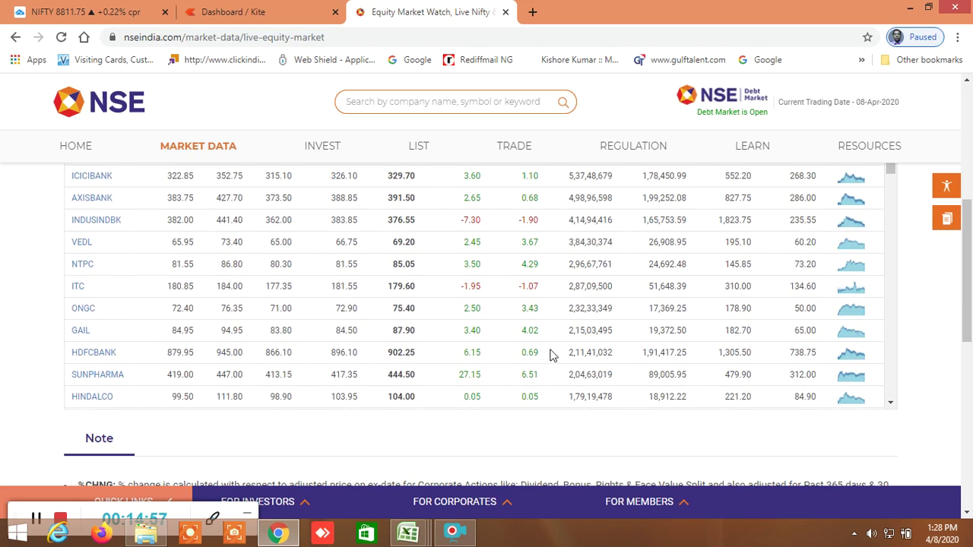
scroll(551, 355, "up", 10)
scroll(551, 355, "down", 1)
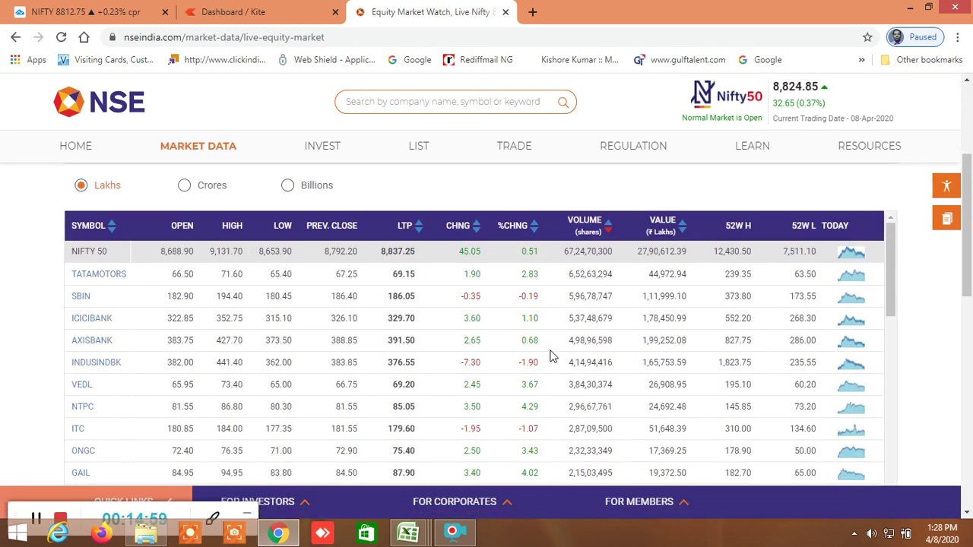
scroll(551, 357, "down", 3)
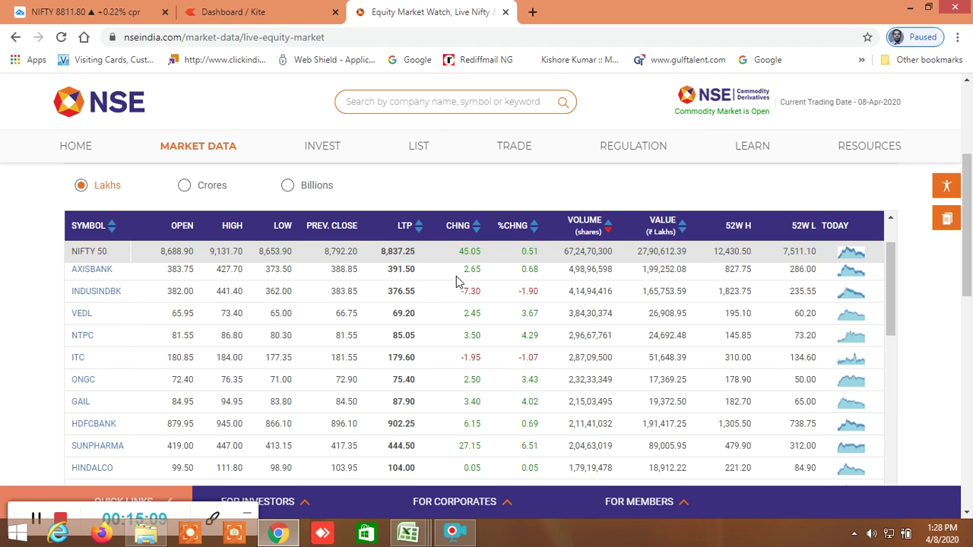
Open the Alice Blue Ant Web login page at ant.aliceblueonline.com
left_click(337, 38)
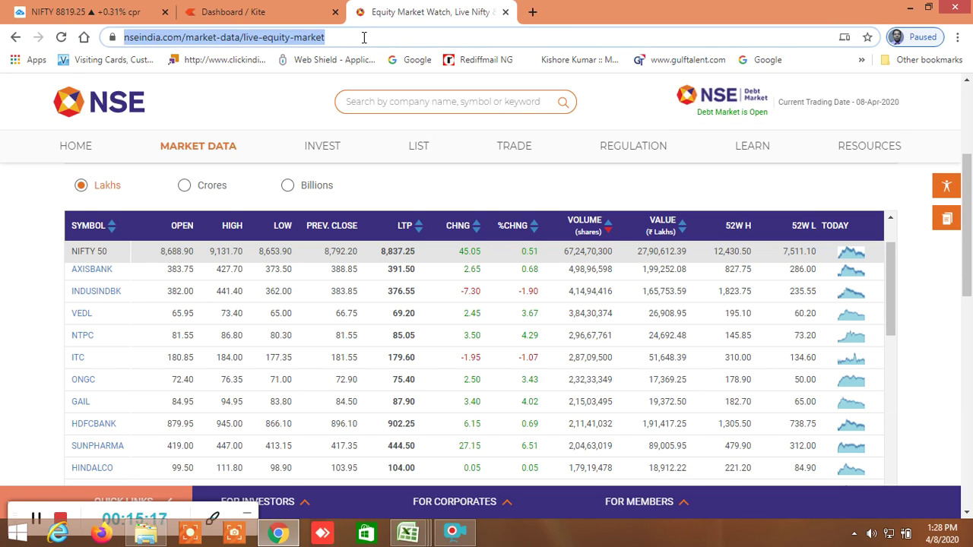
type("ant")
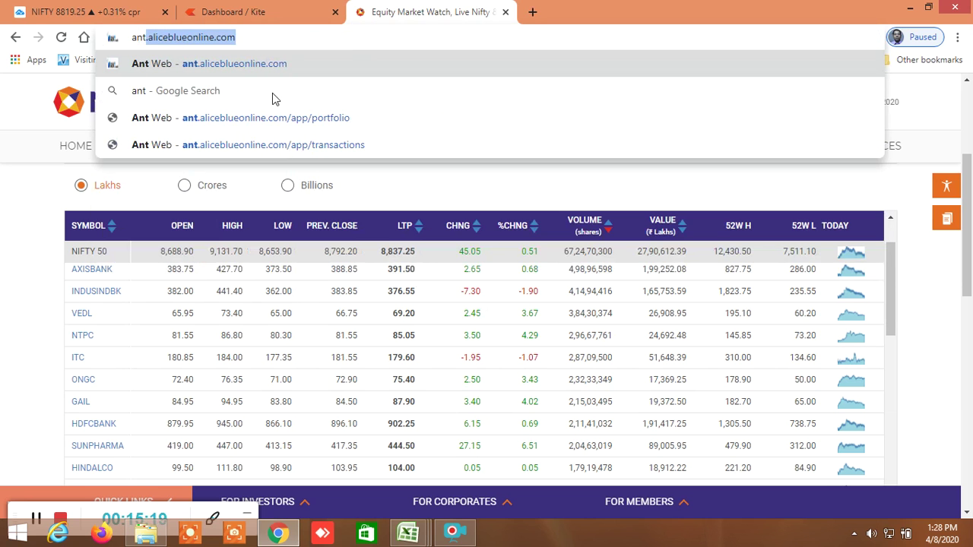
key("Return")
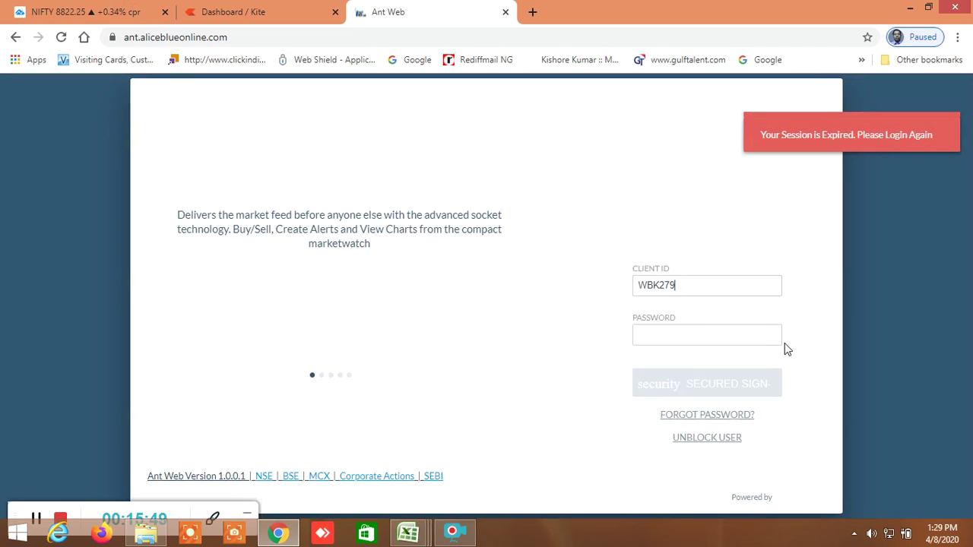
Try to sign in to Ant Web with the prefilled client ID and the account password
left_click(654, 339)
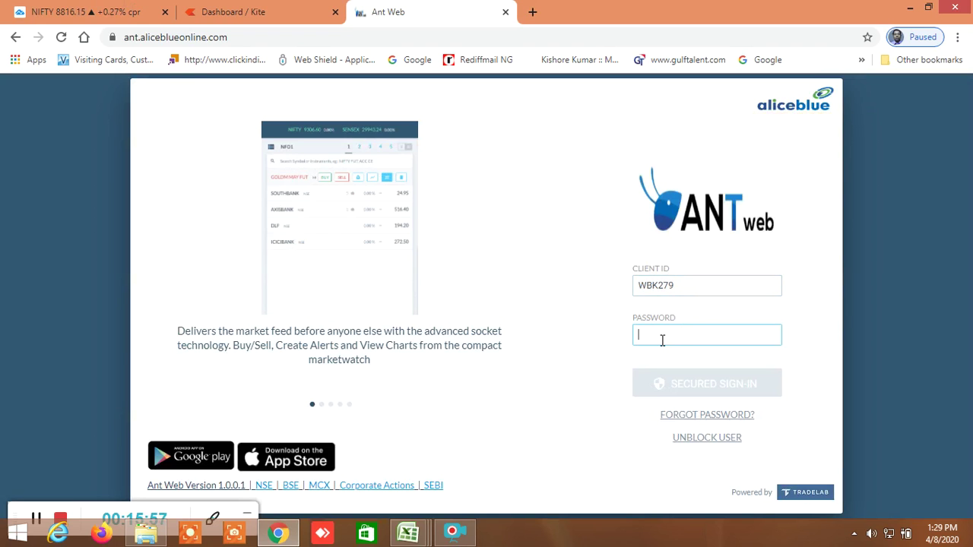
type("••••••••")
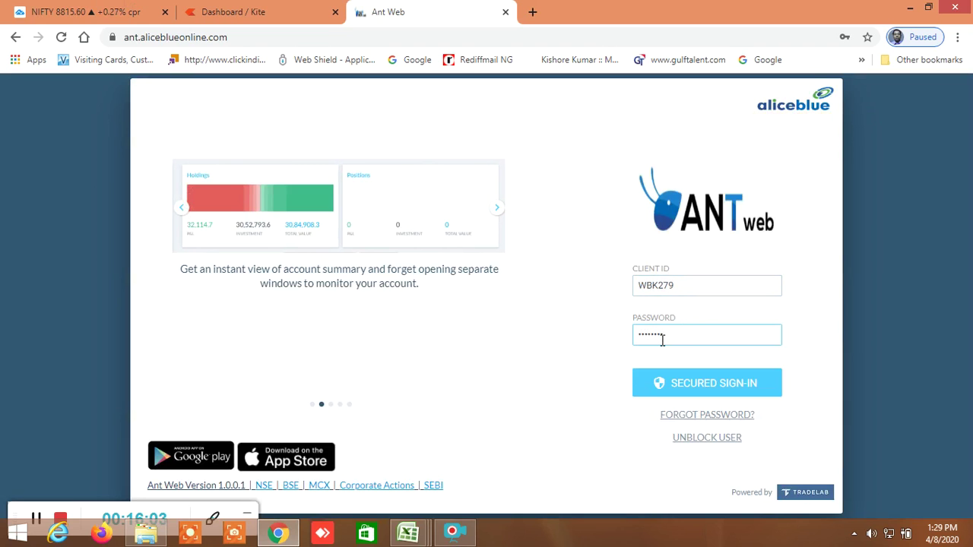
type("•••••")
left_click(690, 391)
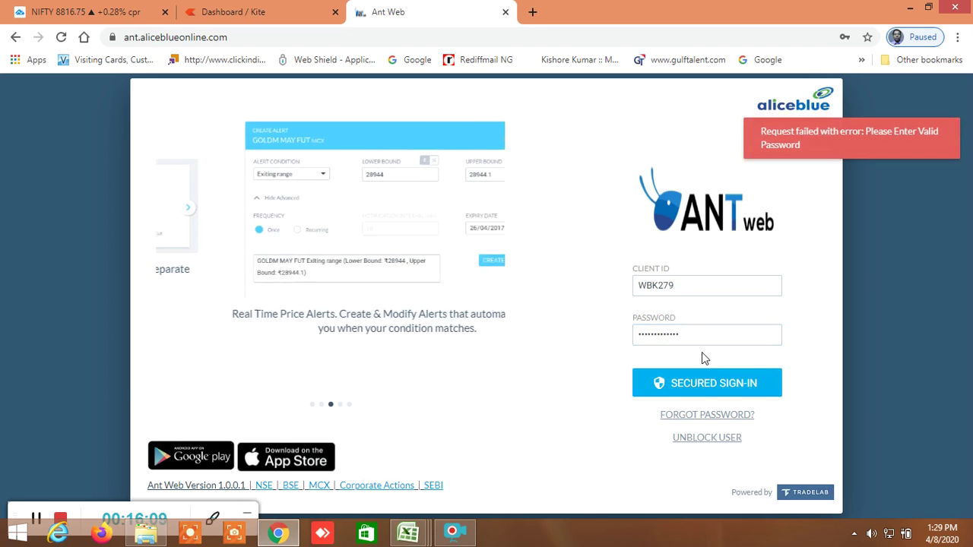
Replace the rejected entry with the correct account password and sign in to Ant Web
left_click(692, 335)
key("BackSpace")
key("BackSpace")
key("BackSpace")
key("BackSpace")
key("BackSpace")
key("BackSpace")
key("BackSpace")
key("BackSpace")
key("BackSpace")
key("BackSpace")
key("BackSpace")
key("BackSpace")
key("BackSpace")
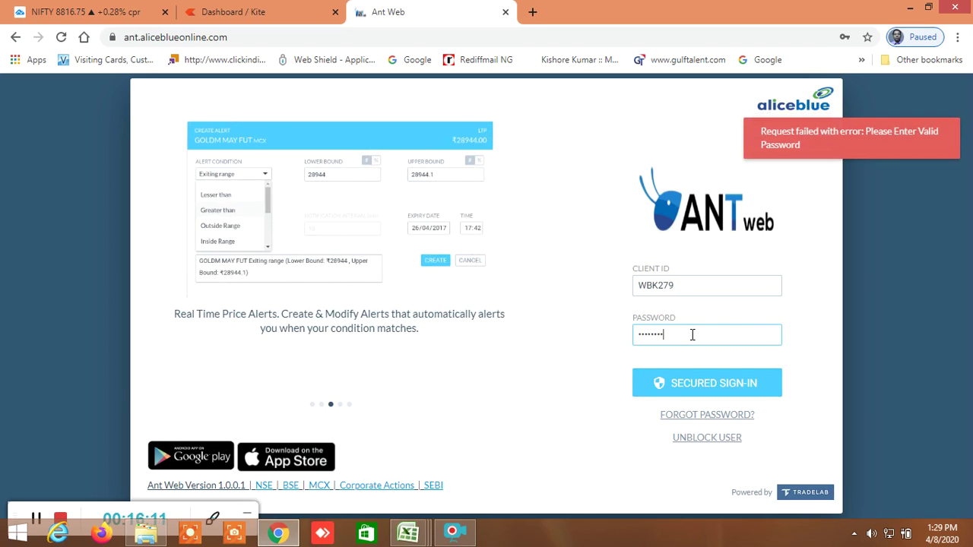
type("***")
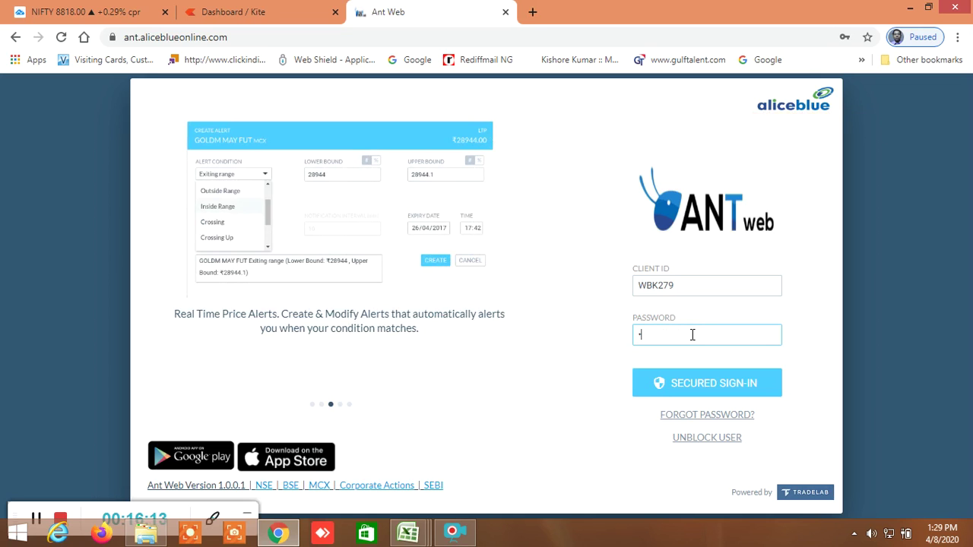
type("******")
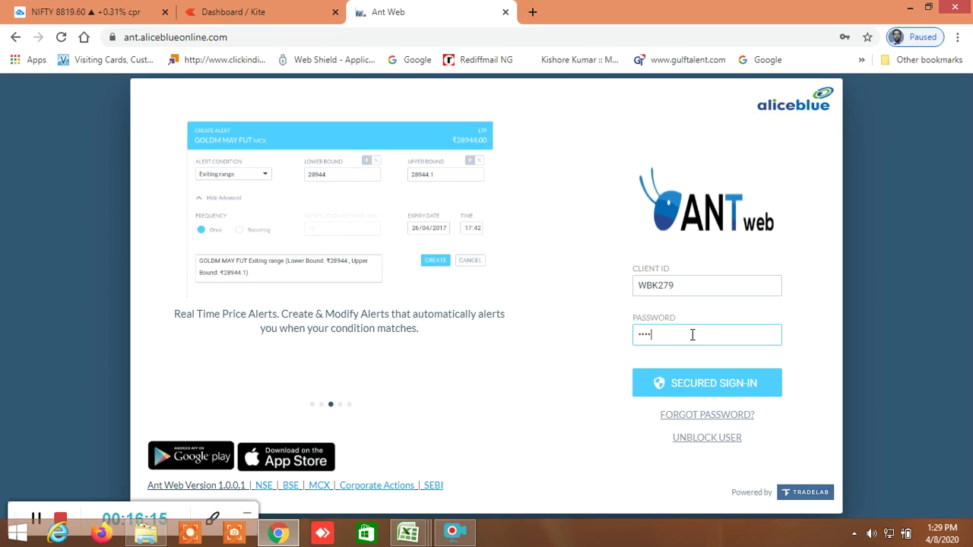
type("******")
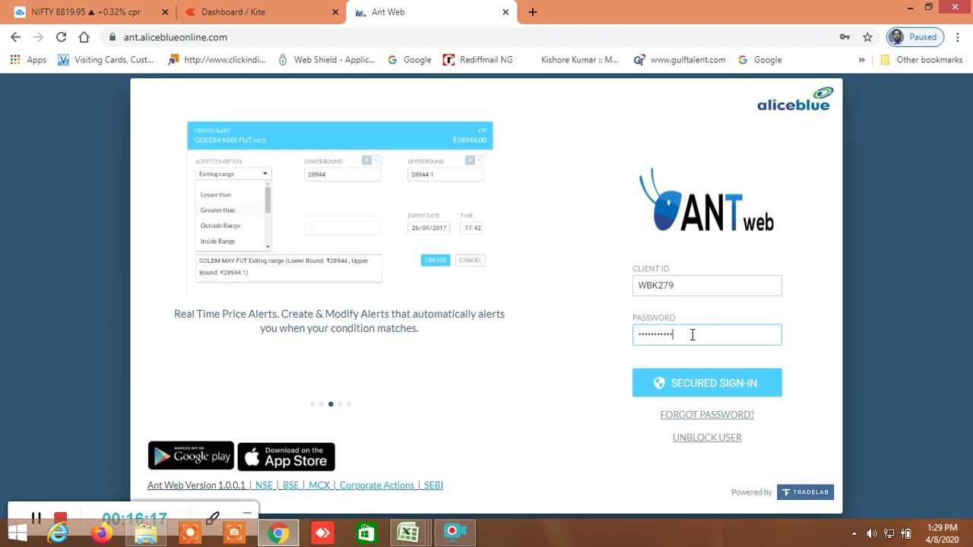
type("***")
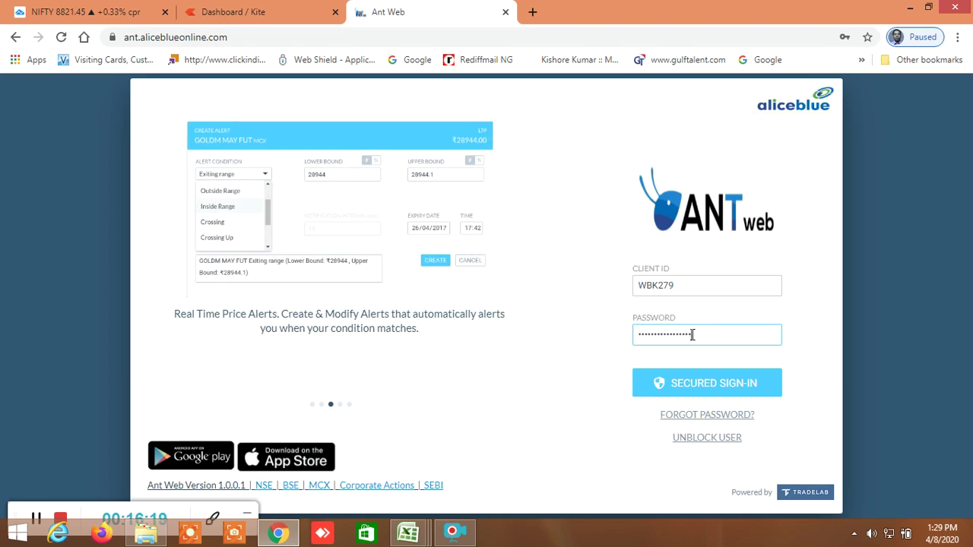
left_click(707, 385)
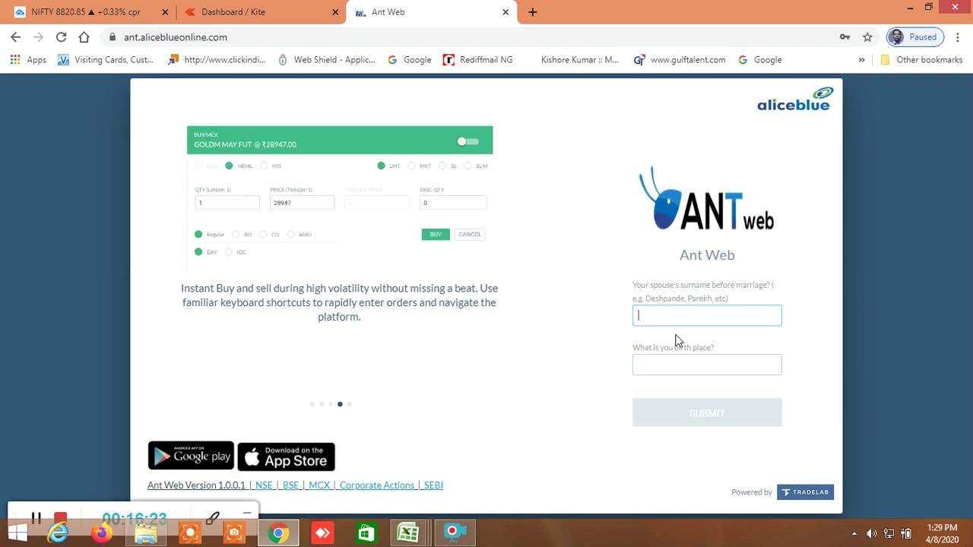
Answer the spouse's surname and birth place security questions and submit them to complete the Ant Web sign-in
type("*")
left_click(654, 367)
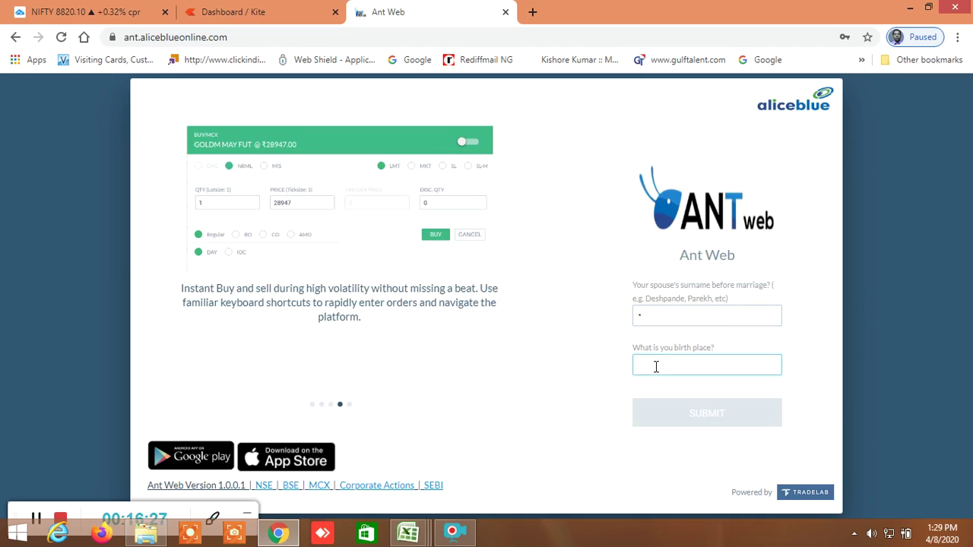
type("*")
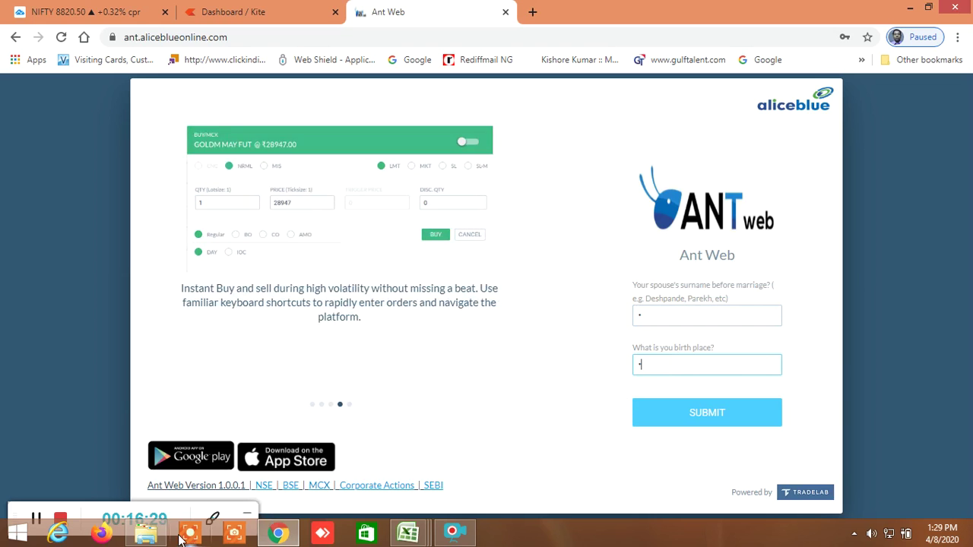
left_click(33, 525)
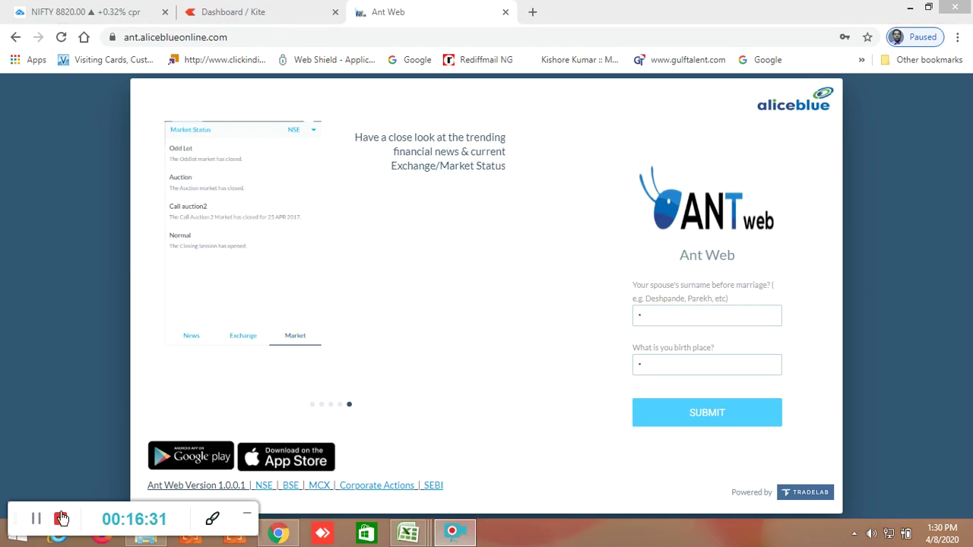
left_click(716, 418)
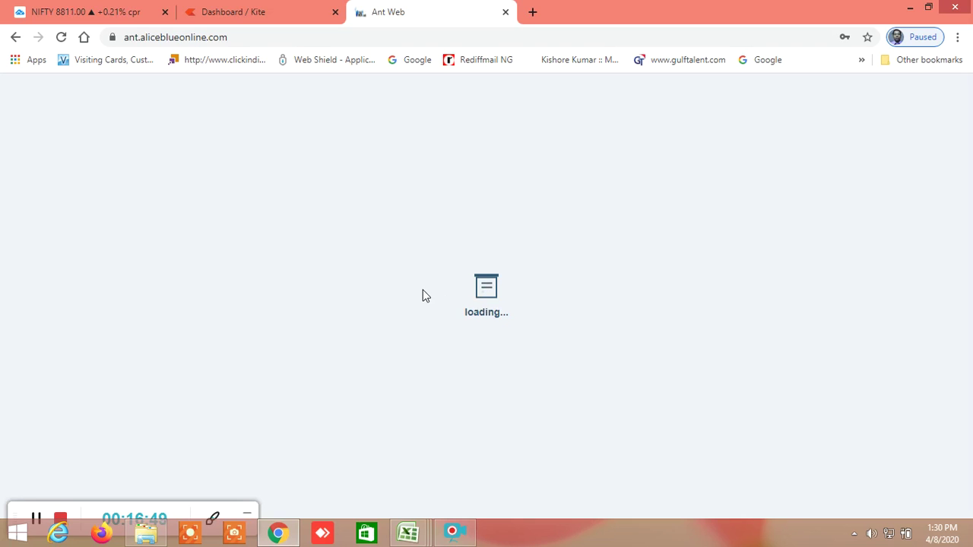
left_click(34, 521)
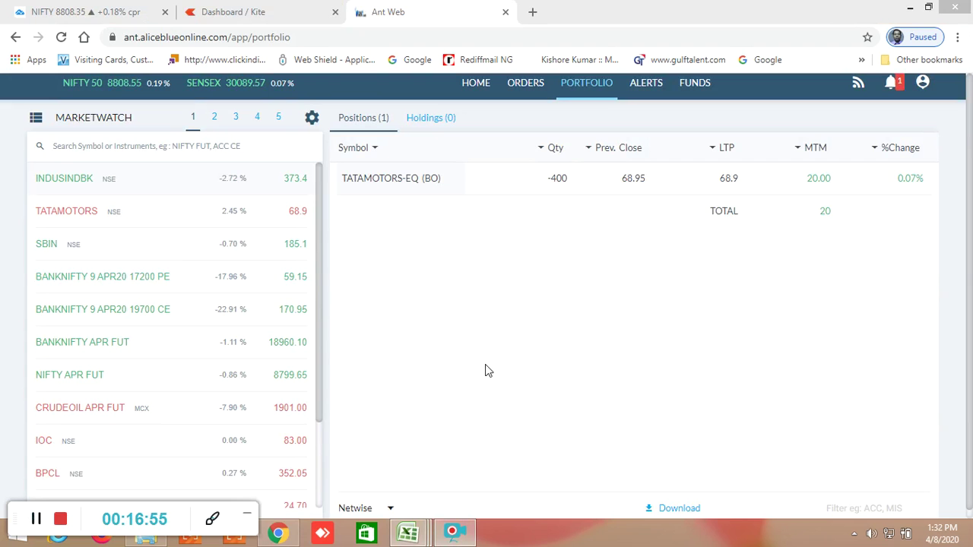
Switch to Excel and bring up the BUY LEVEL AND SELL LEVEL CUM SCREENER workbook
mouse_move(552, 189)
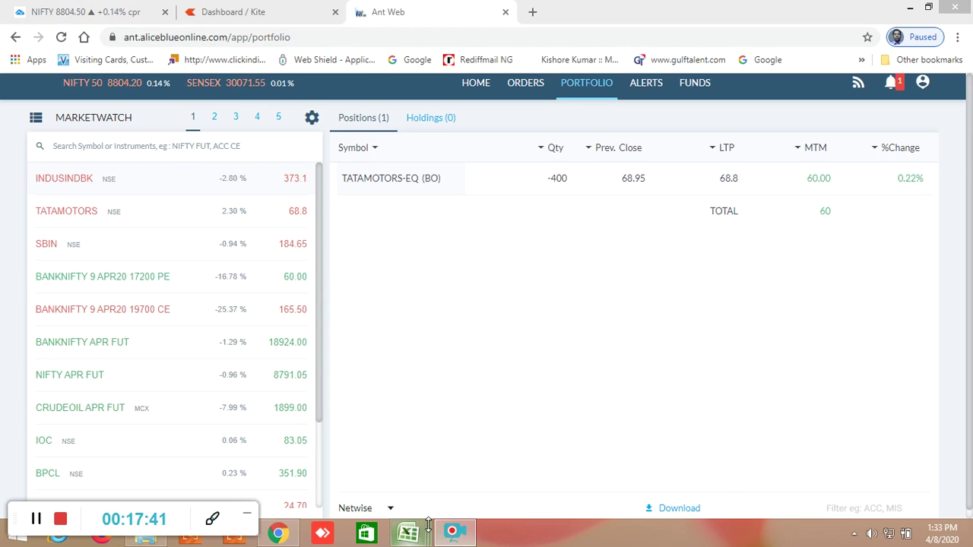
mouse_move(408, 532)
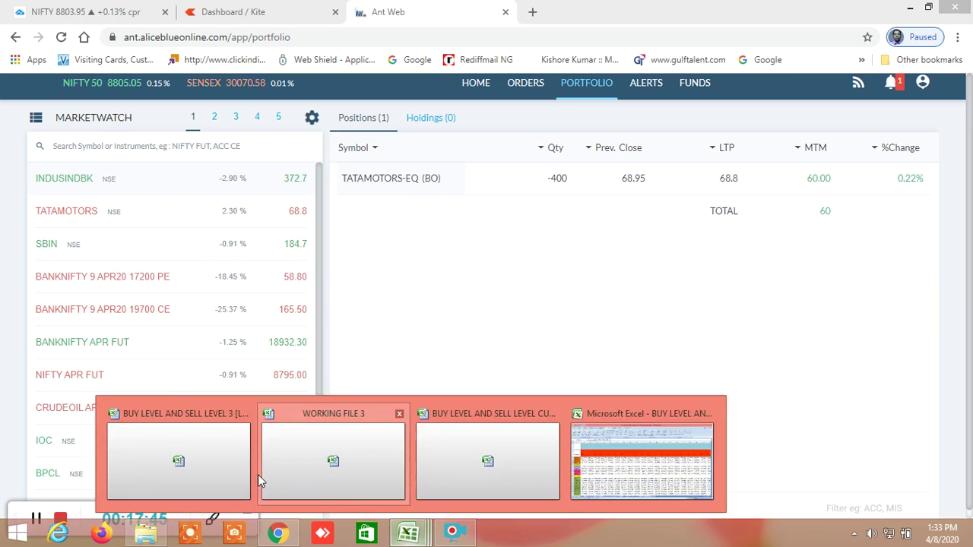
left_click(202, 465)
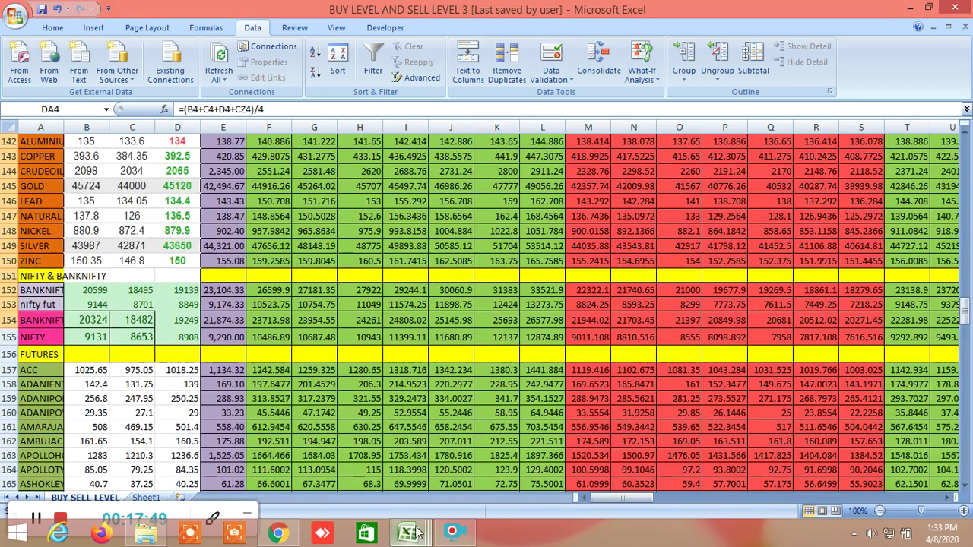
mouse_move(407, 529)
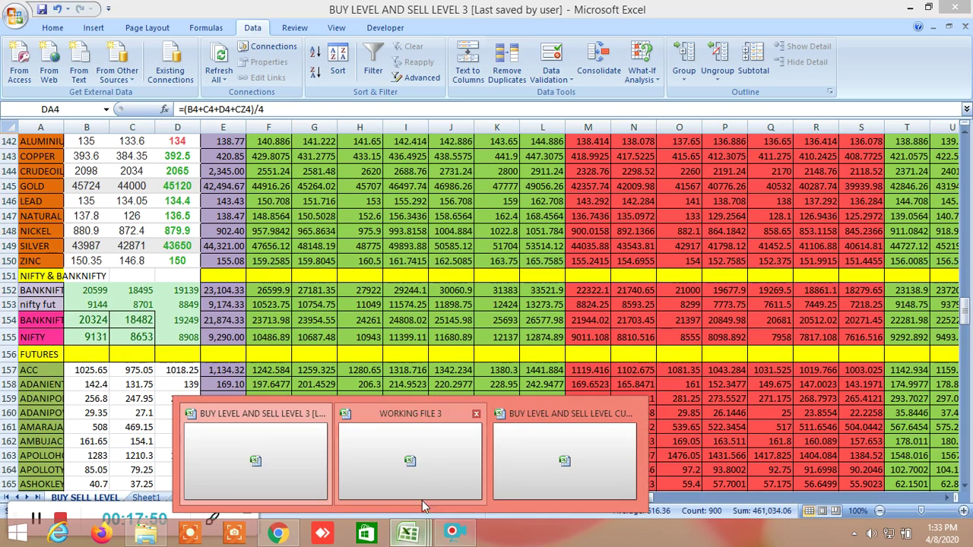
left_click(545, 462)
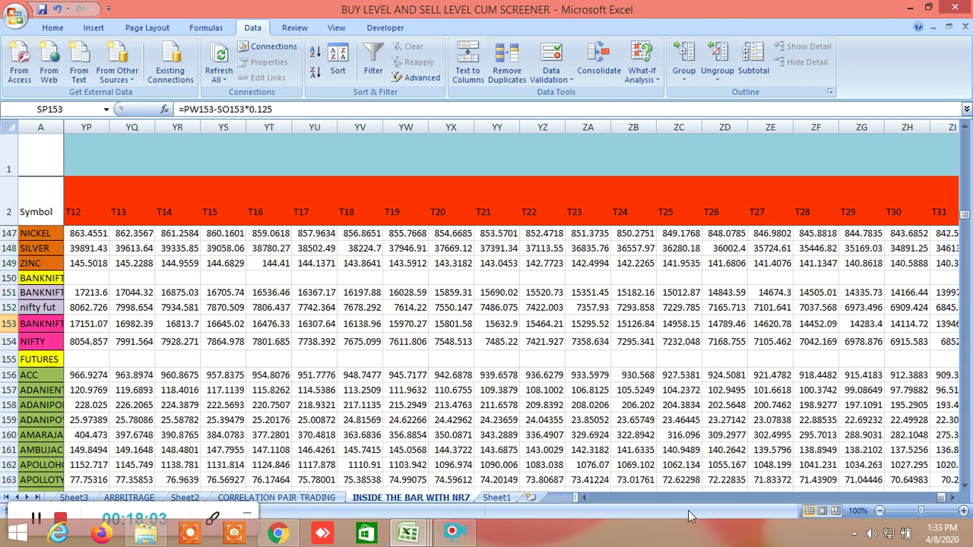
Examine the NIFTY and BANKNIFTY sell targets in the volatility based high probable levels and the Gann degree based on volatility section
left_click(586, 498)
left_click(586, 498)
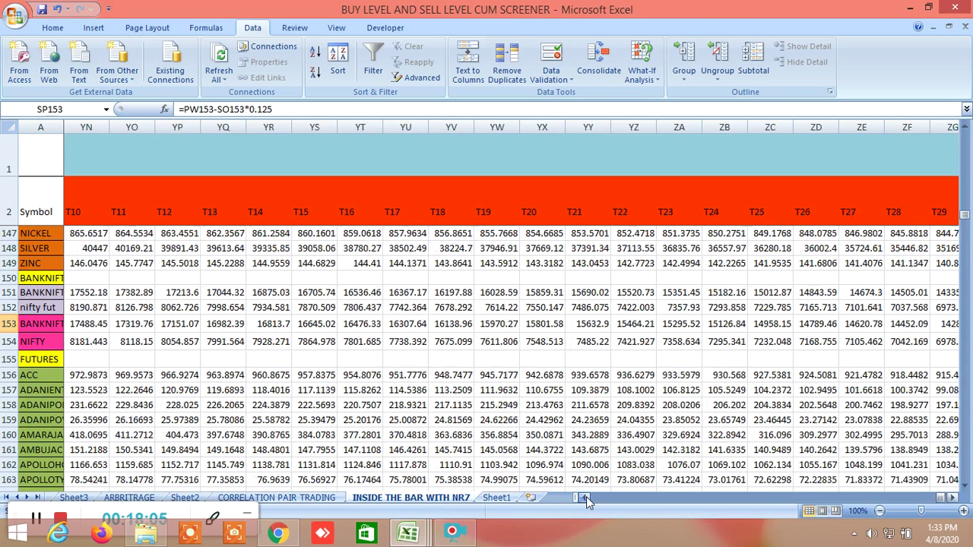
left_click(586, 498)
mouse_move(940, 502)
left_mouse_down()
mouse_move(891, 510)
mouse_move(936, 504)
left_mouse_up()
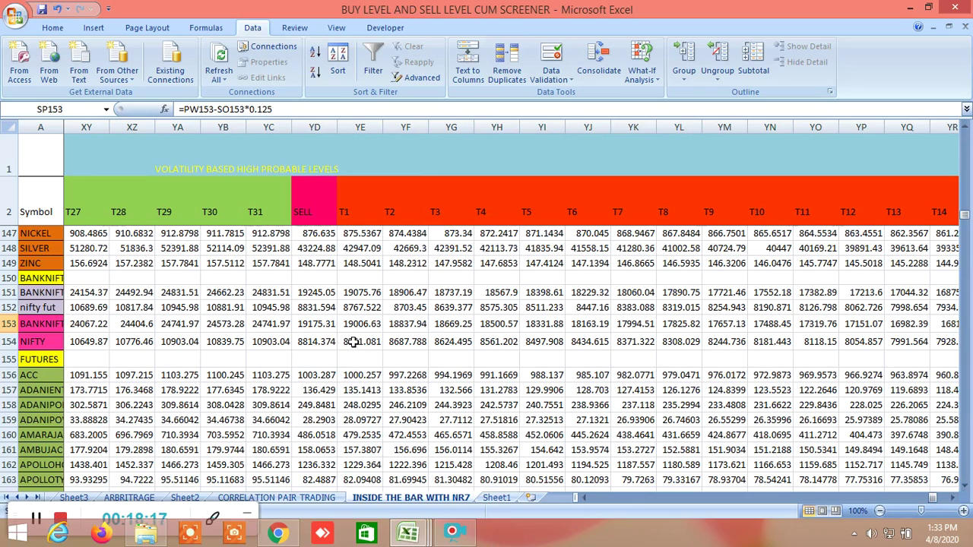
left_click_drag(585, 498, 586, 500)
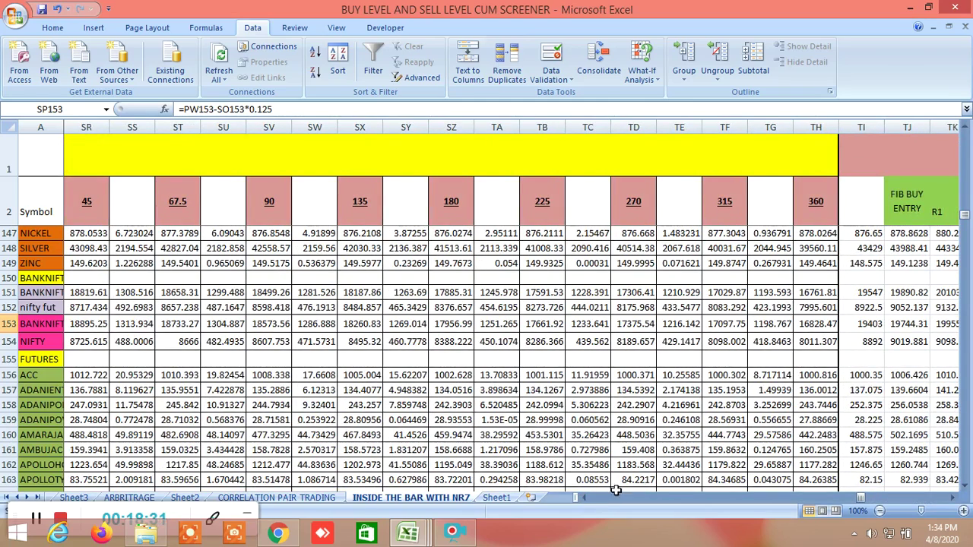
left_click_drag(586, 499, 586, 499)
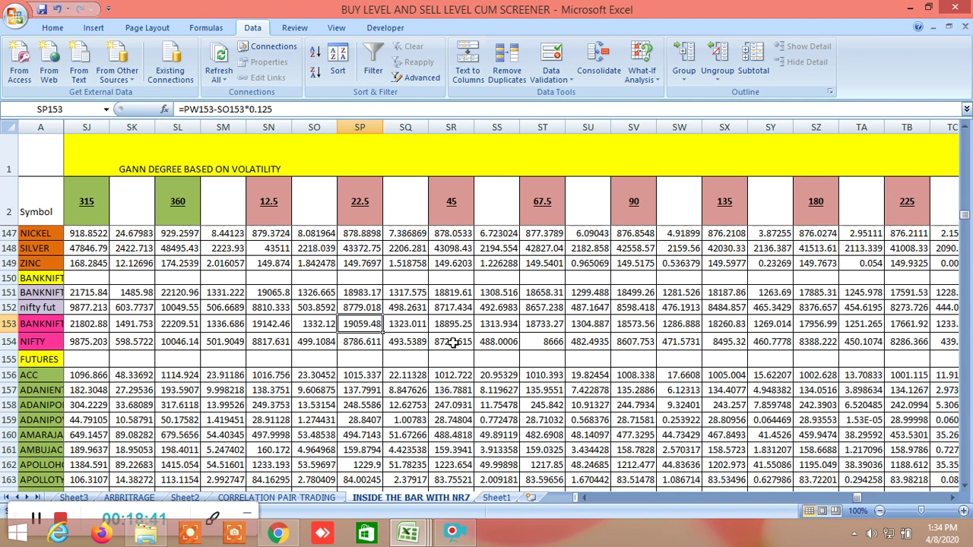
Switch back to Ant Web in Chrome and show the market depth and volume of TATAMOTORS in the marketwatch
left_click(286, 531)
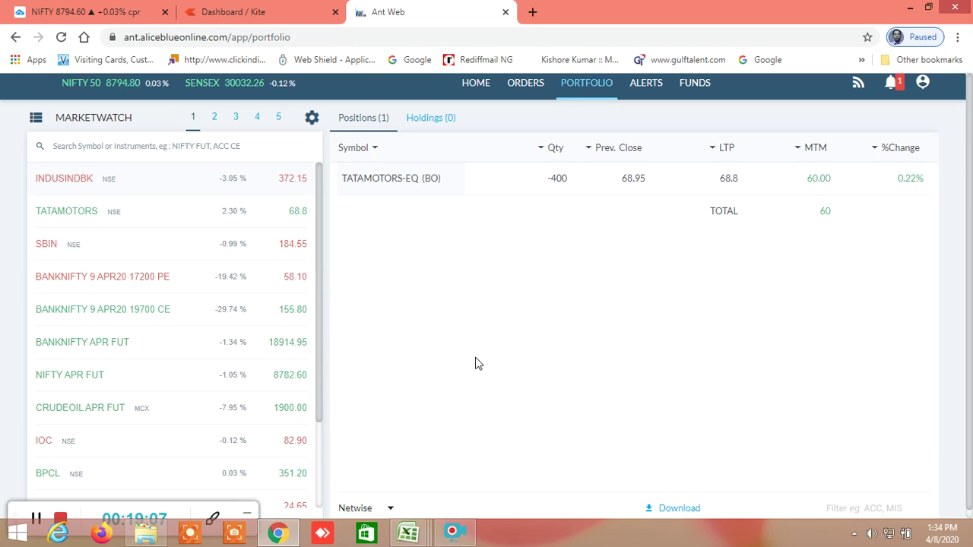
mouse_move(183, 218)
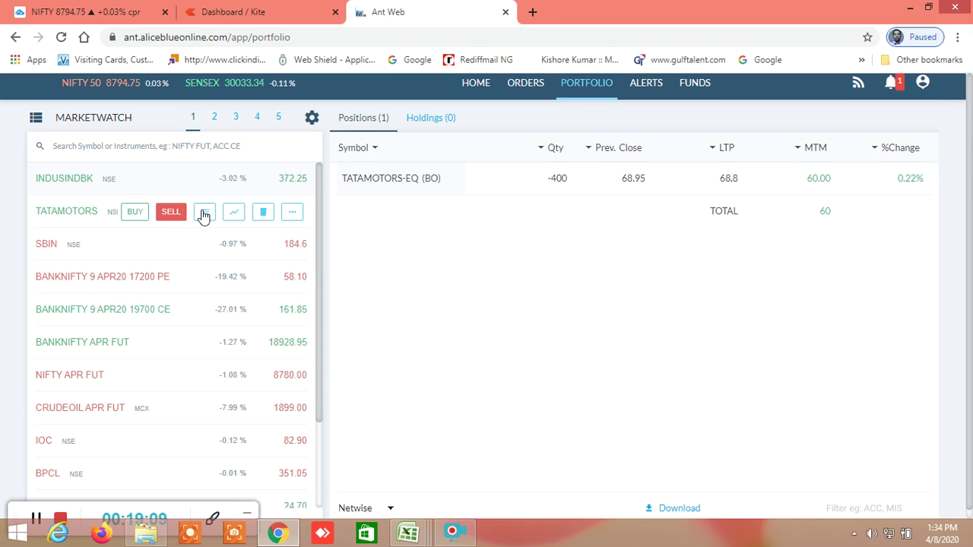
left_click(203, 216)
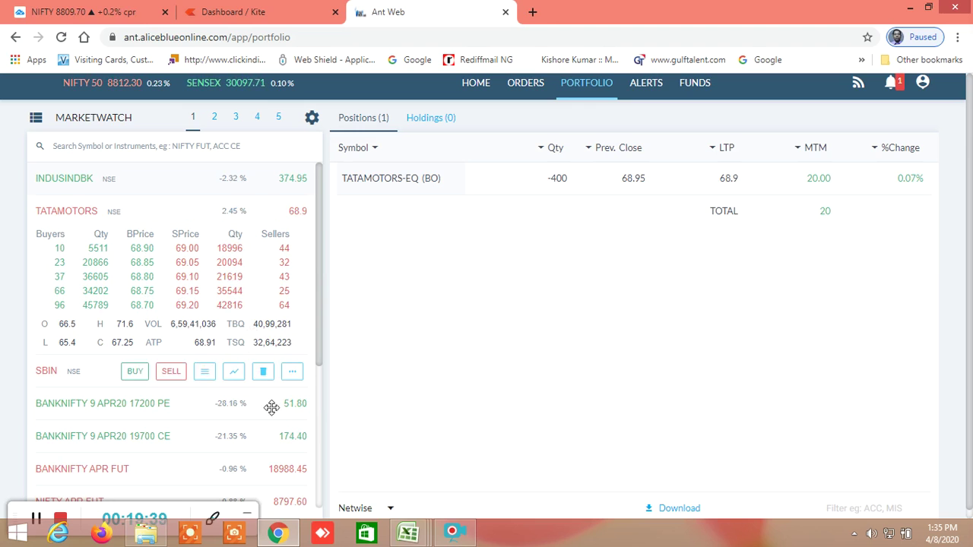
left_click_drag(22, 520, 26, 449)
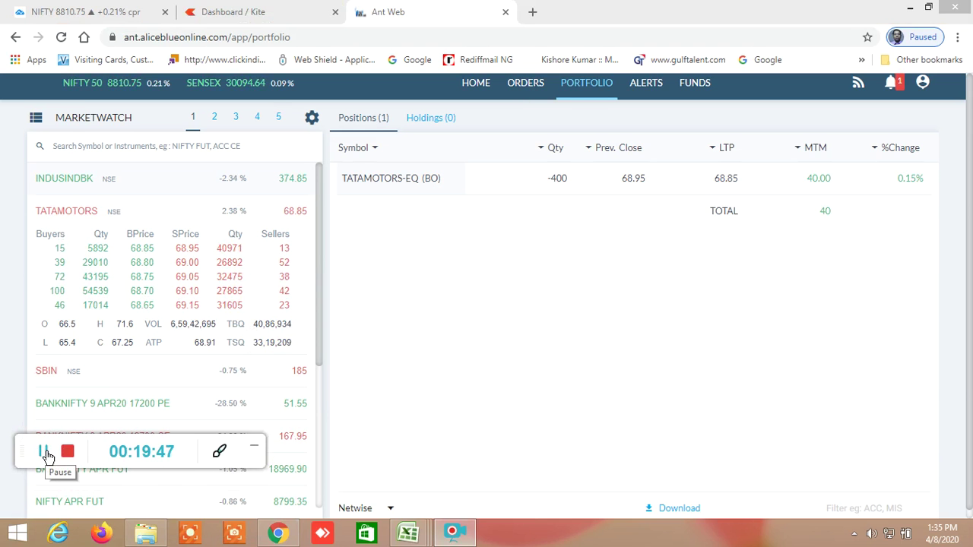
left_click(46, 455)
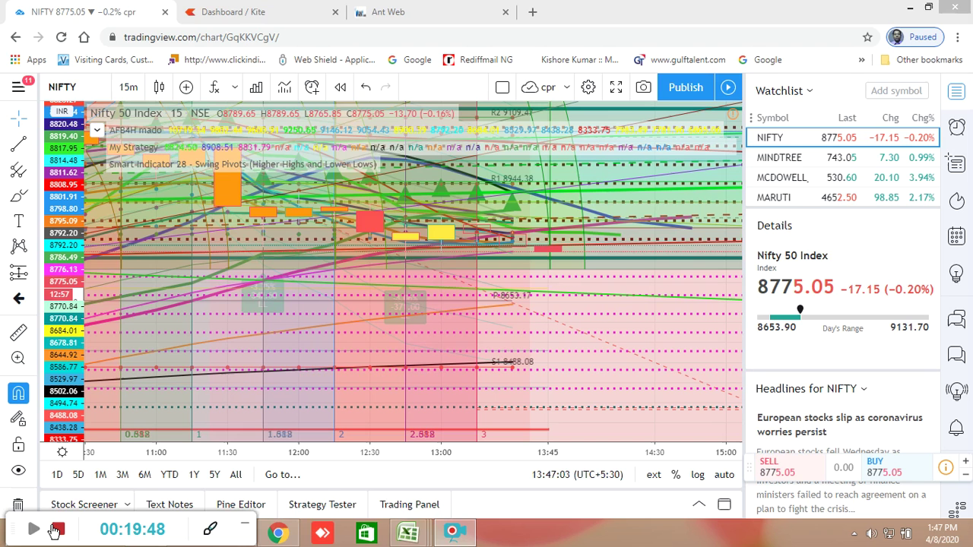
left_click(54, 530)
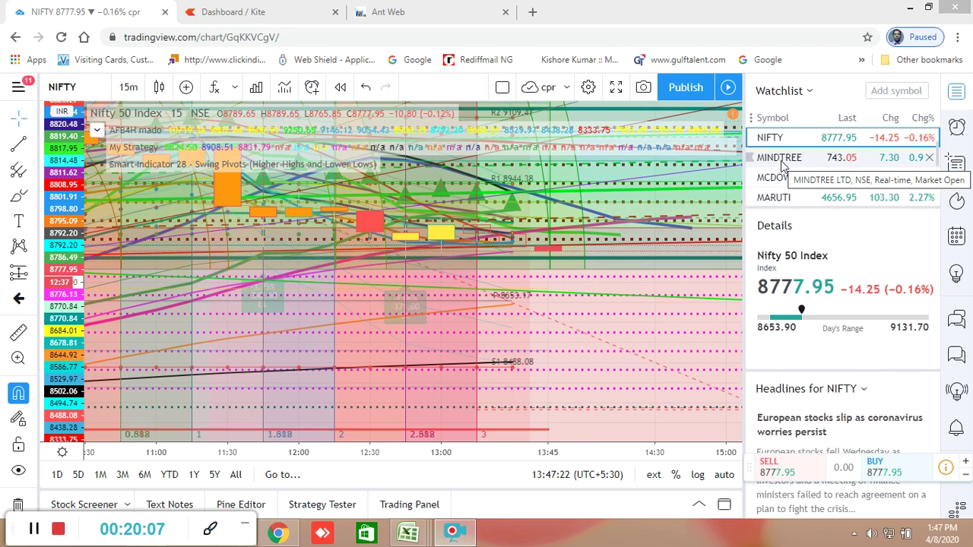
Add the NSE index BANKNIFTY to the TradingView watchlist and locate its entry in the list
left_click(889, 91)
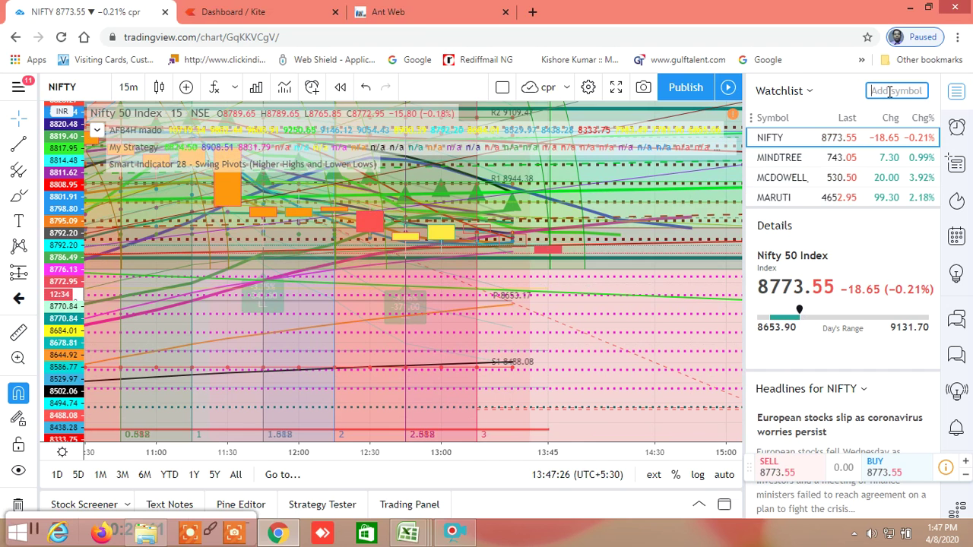
type("BANKNIFTY")
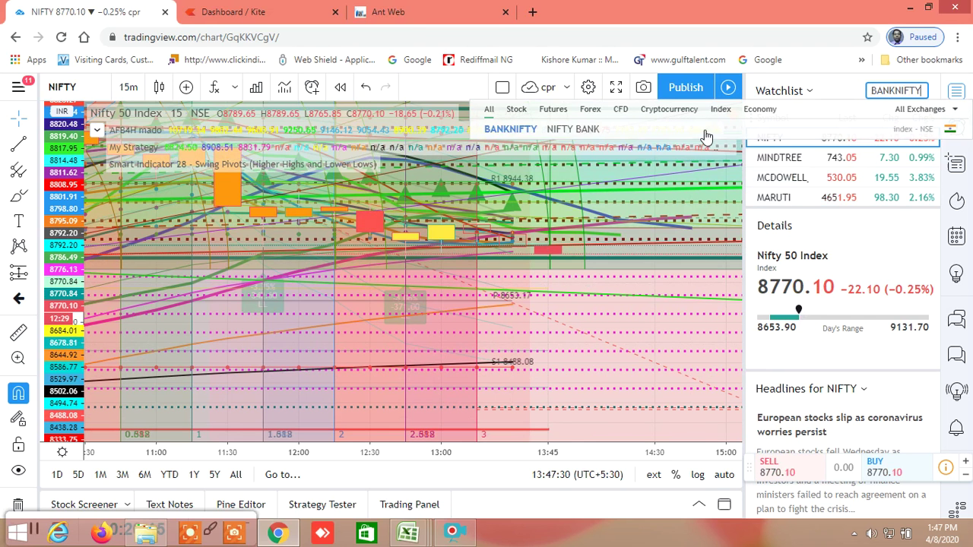
left_click(622, 131)
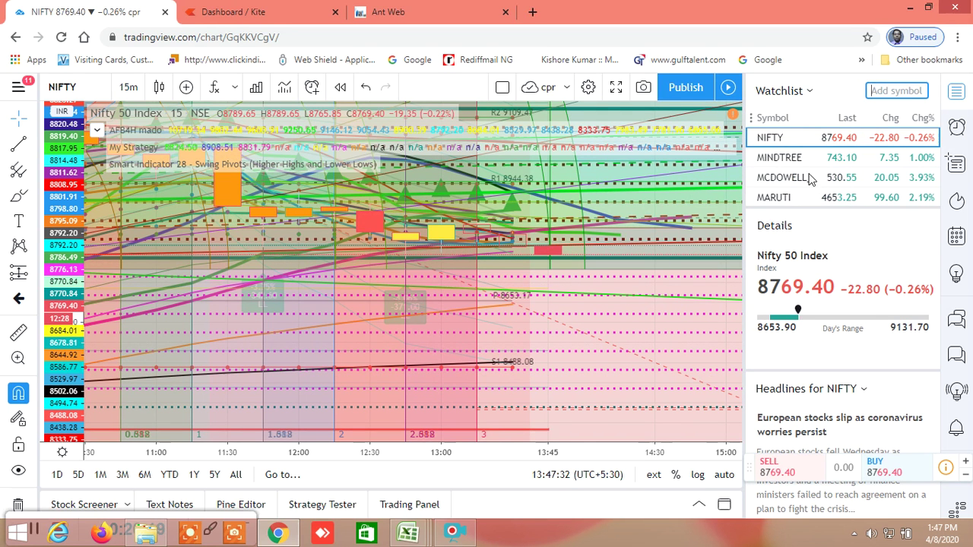
scroll(804, 178, "down", 10)
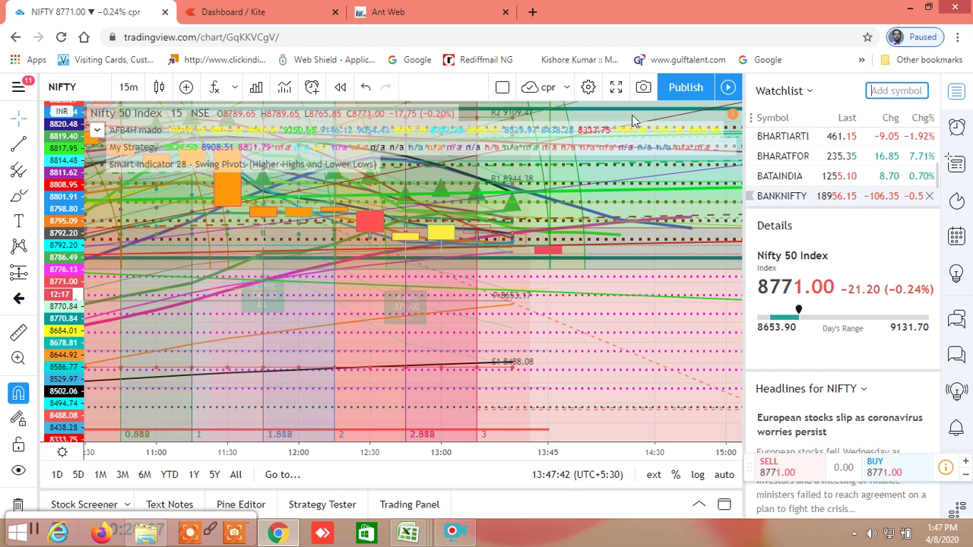
Check the NIFTY and BANKNIFTY futures and option prices in Kite's watchlist 3 and return to the Ant Web portfolio
left_click(262, 13)
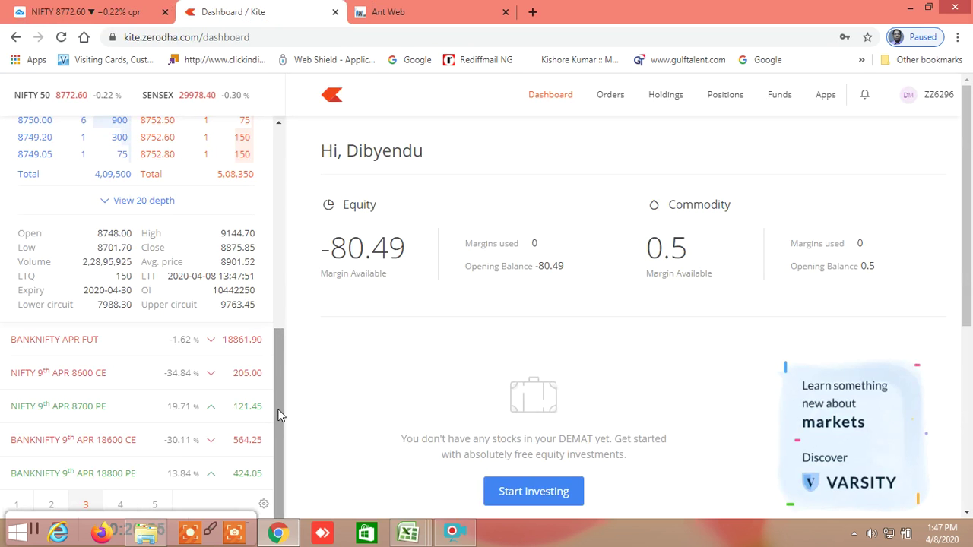
mouse_move(207, 481)
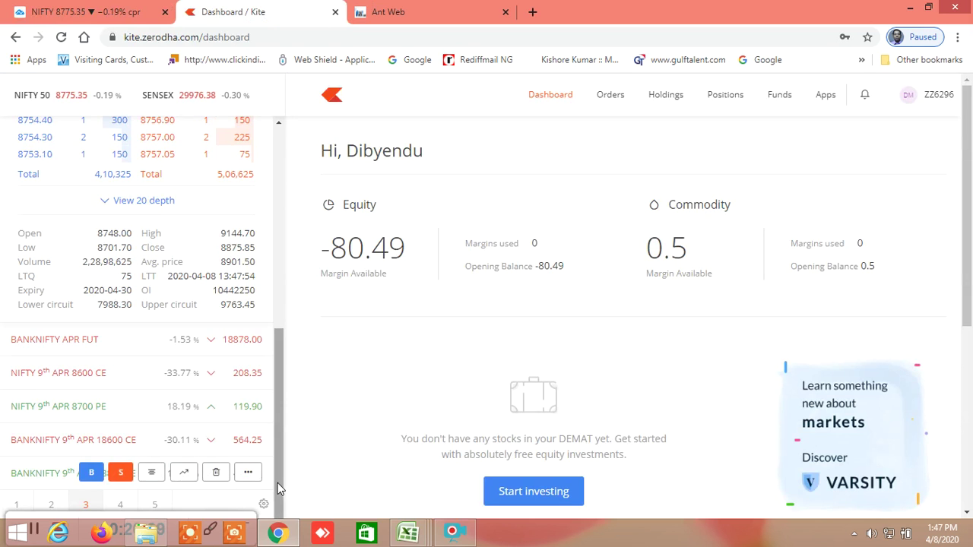
mouse_move(264, 479)
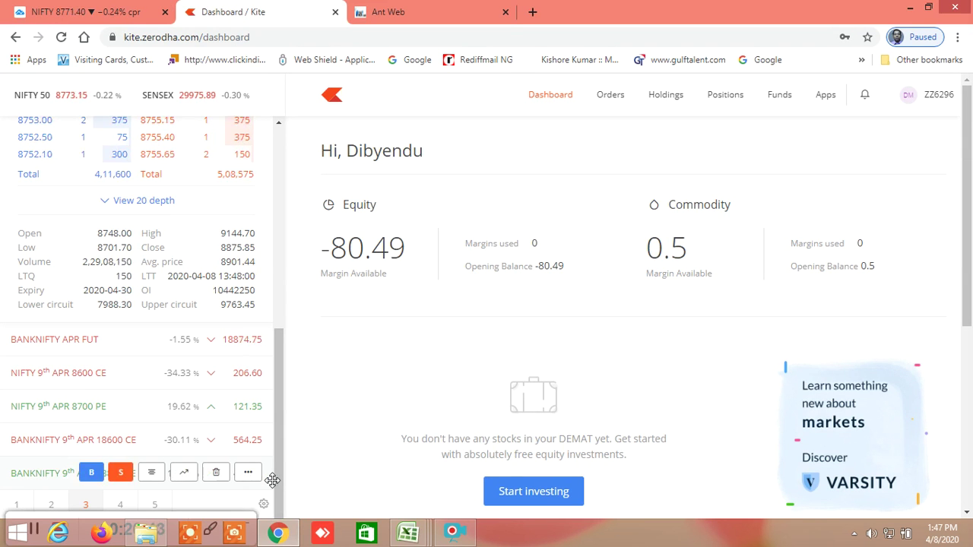
mouse_move(266, 424)
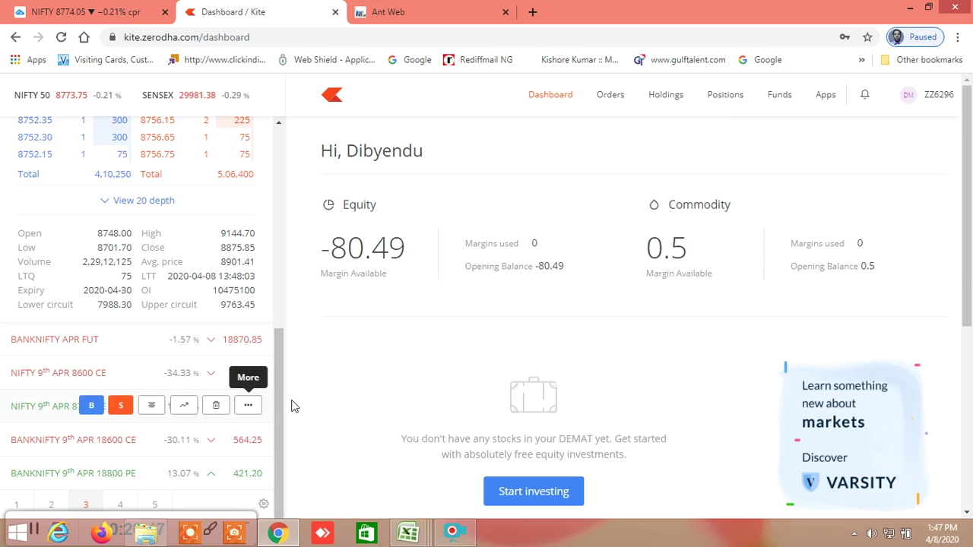
left_click(389, 16)
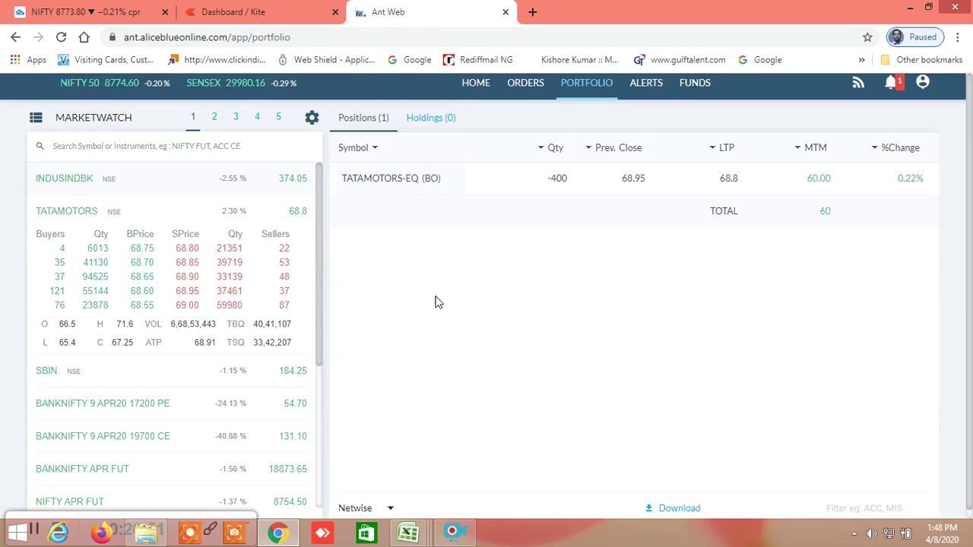
Compare the TATAMOTORS position and market depth in Ant Web with the 15-minute NIFTY chart in TradingView
mouse_move(152, 278)
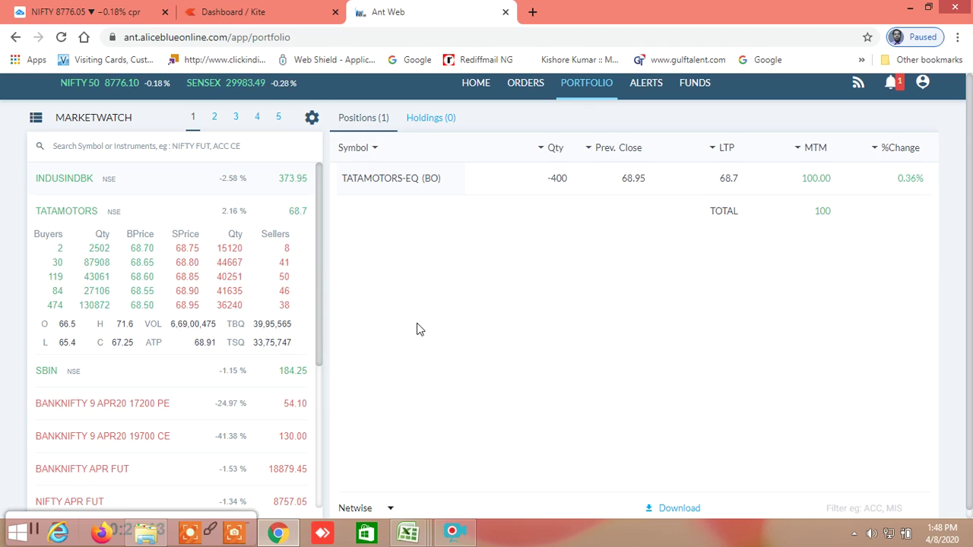
left_click(79, 13)
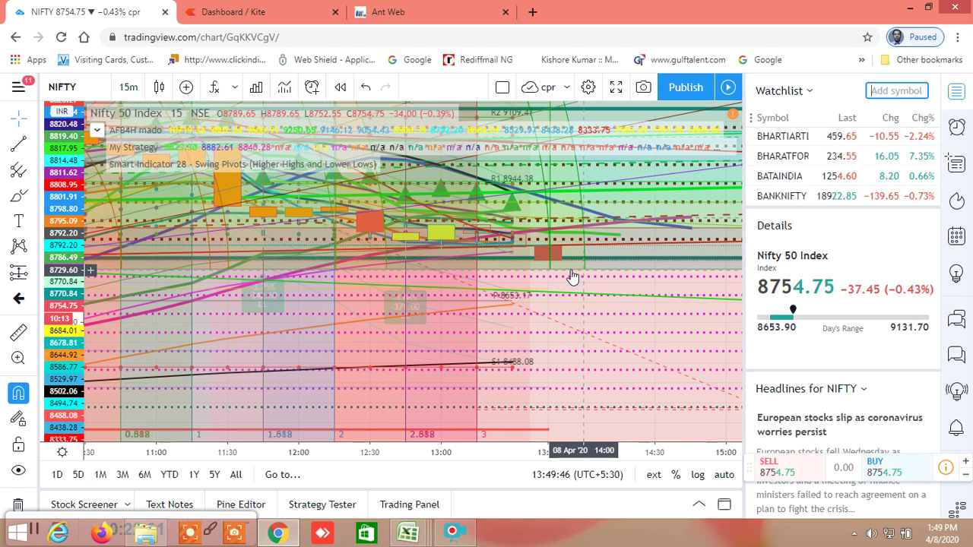
left_click(387, 12)
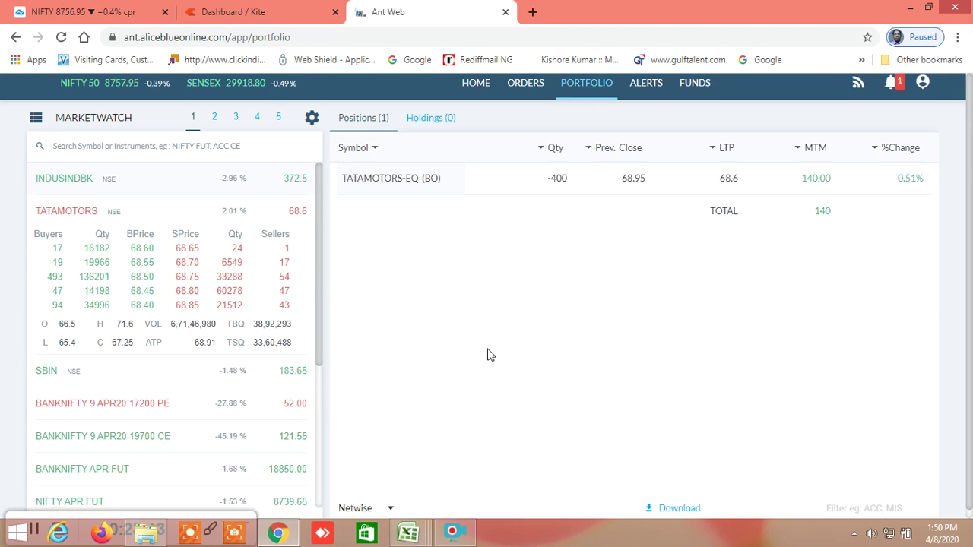
left_click(98, 16)
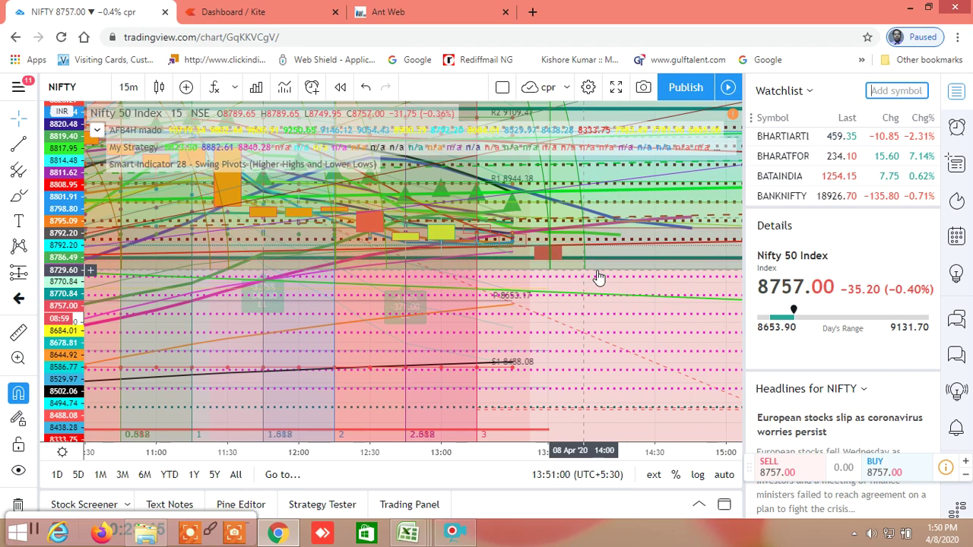
Switch to the BUY LEVEL AND SELL LEVEL CUM SCREENER workbook and check NIFTY's 22.5 and 45 degree sell levels in the Gann section
mouse_move(408, 533)
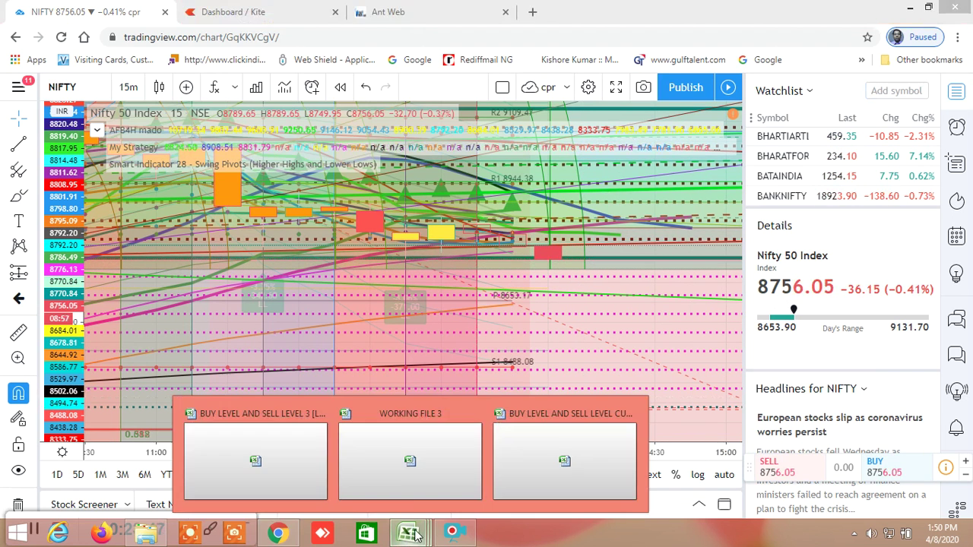
left_click(290, 468)
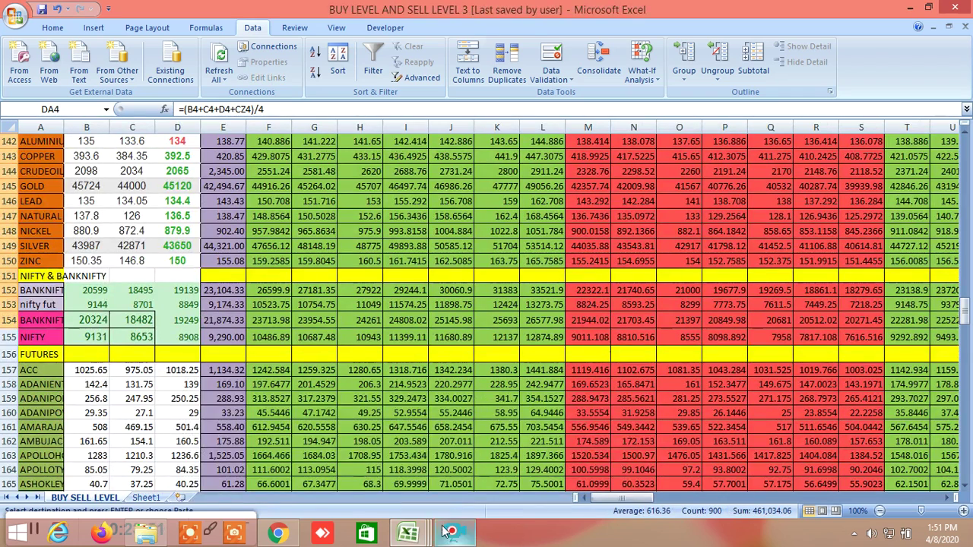
mouse_move(410, 532)
left_click(582, 462)
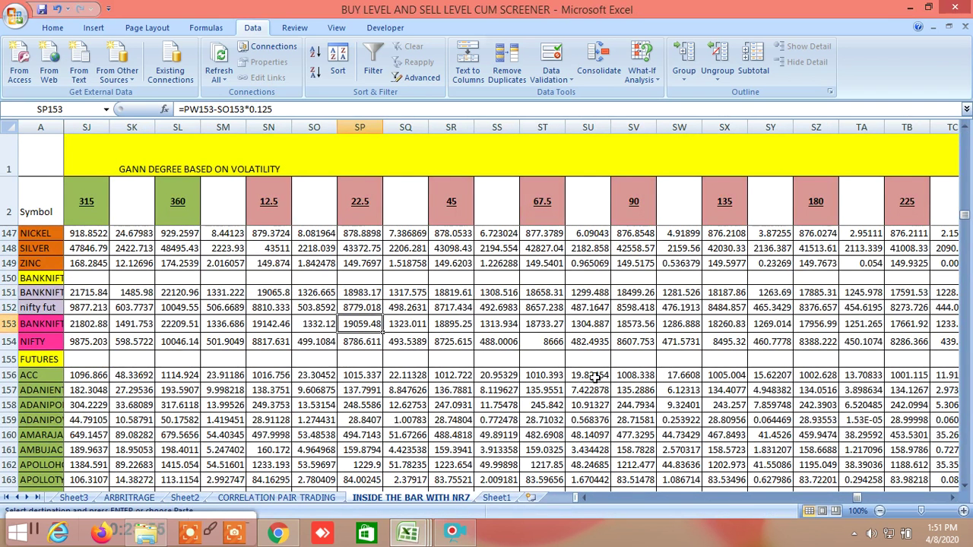
left_click(366, 344)
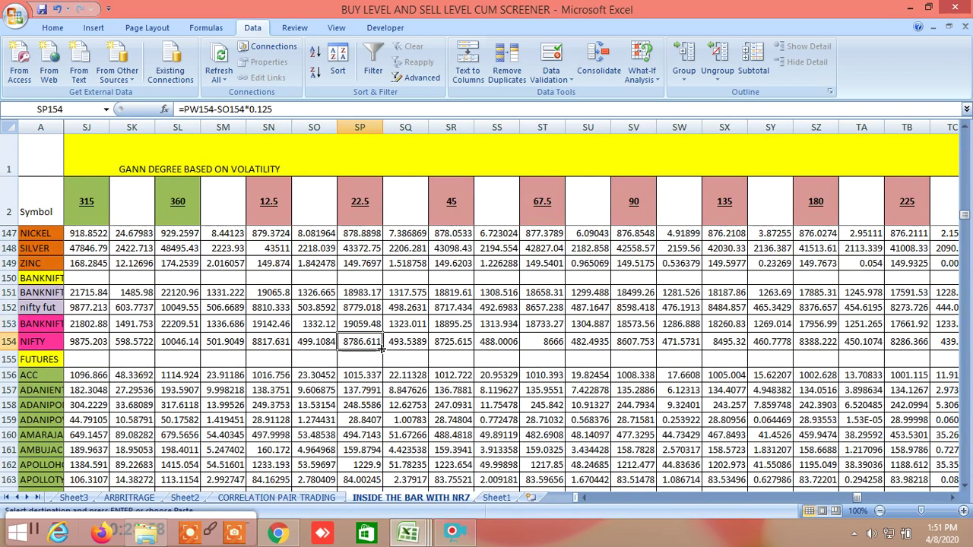
left_click(457, 342)
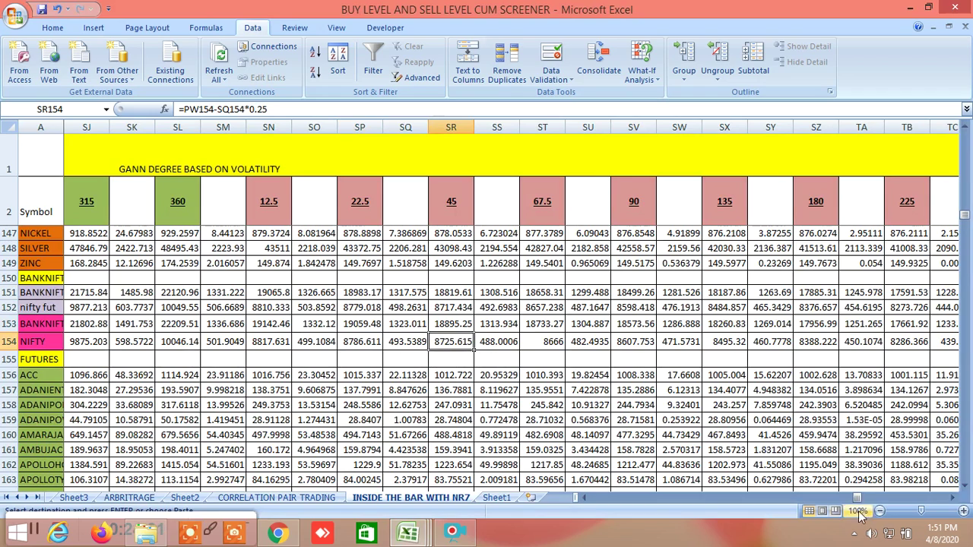
Check NIFTY's T1 and T2 sell targets in the volatility based high probable levels
left_click_drag(859, 502, 940, 500)
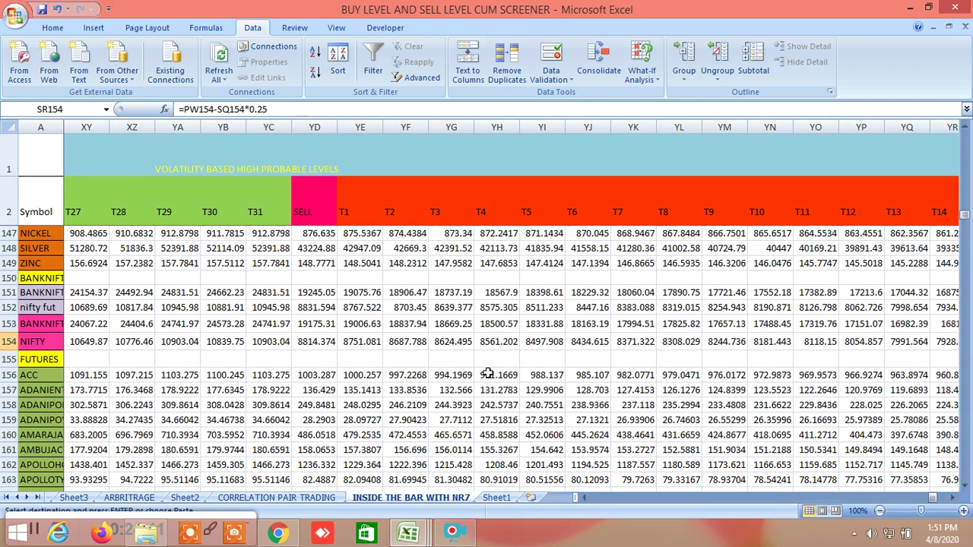
left_click(358, 343)
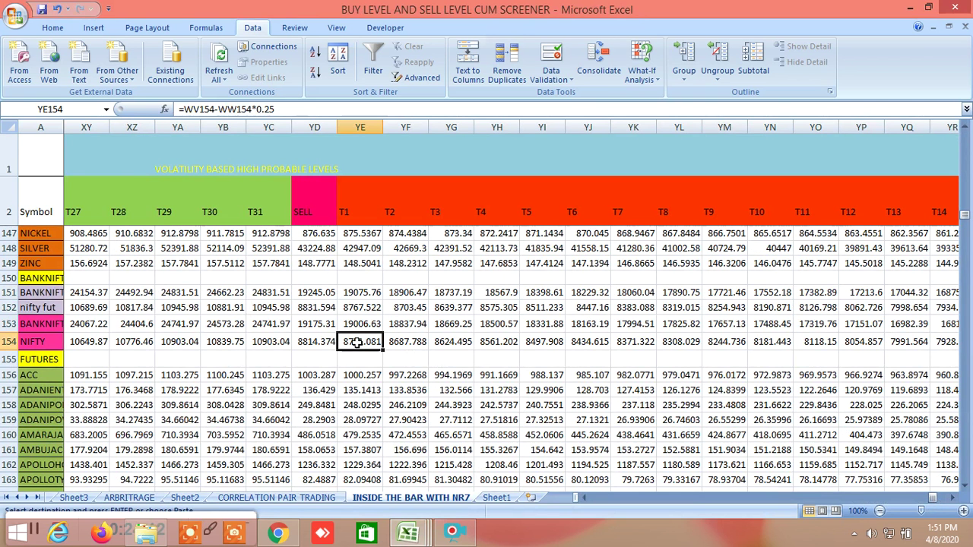
left_click(408, 345)
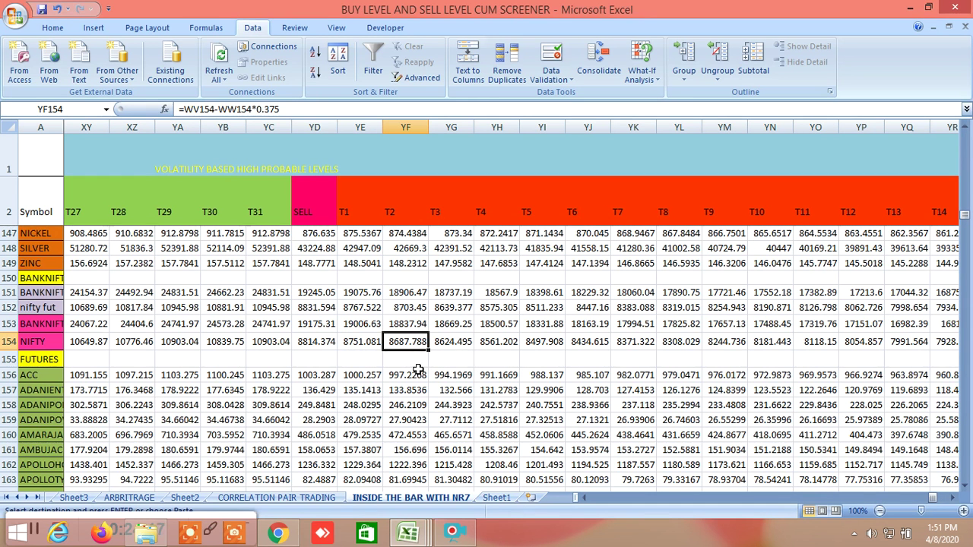
Return to Chrome and check the NIFTY price in TradingView against the TATAMOTORS position in the Ant Web portfolio
left_click(279, 534)
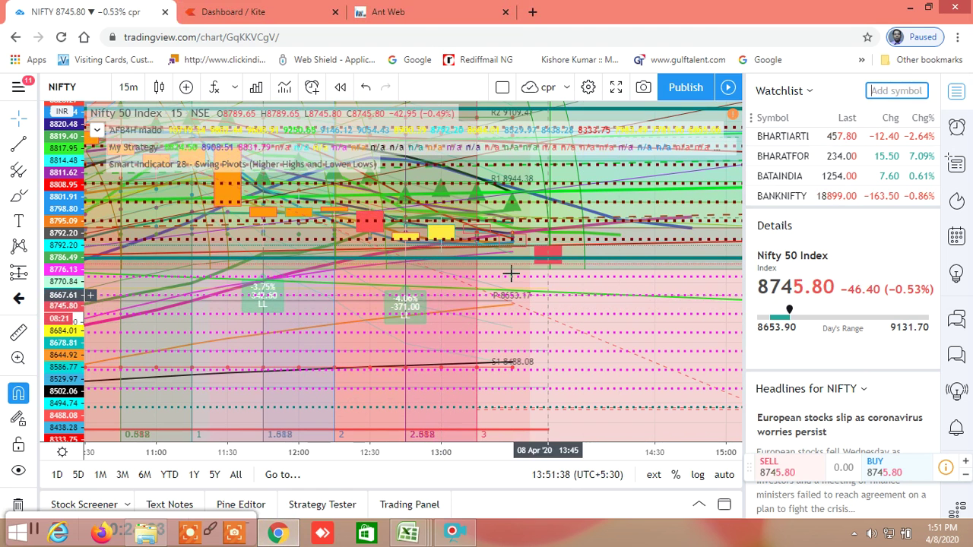
left_click(419, 14)
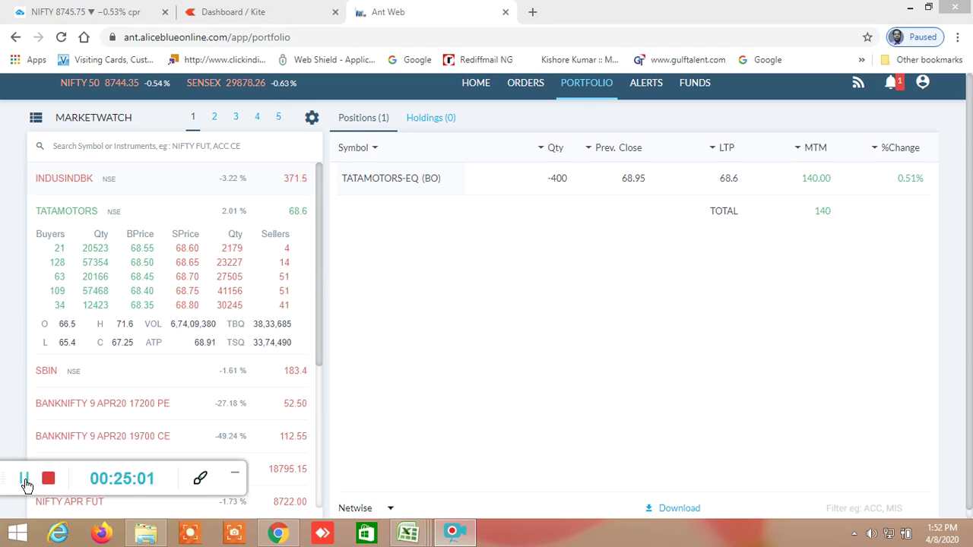
left_click(89, 13)
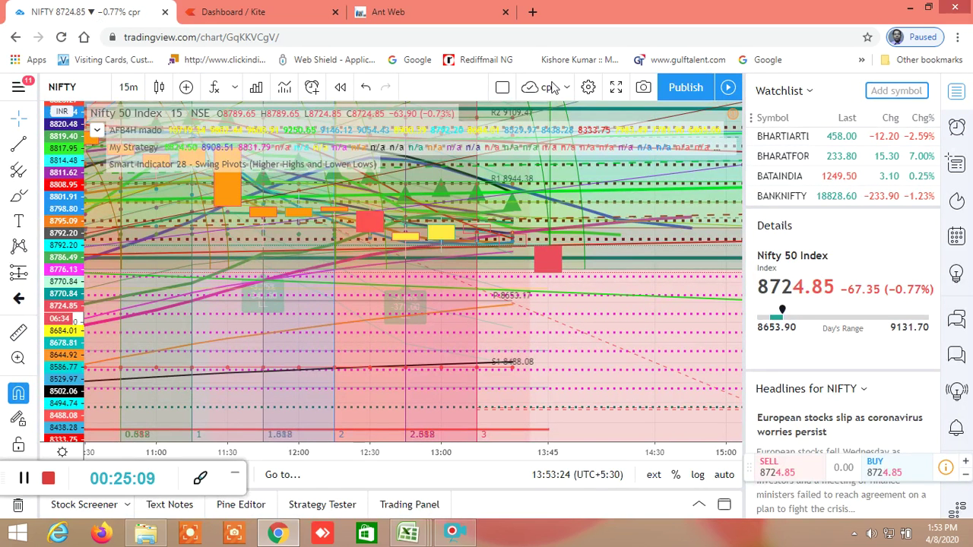
left_click(436, 16)
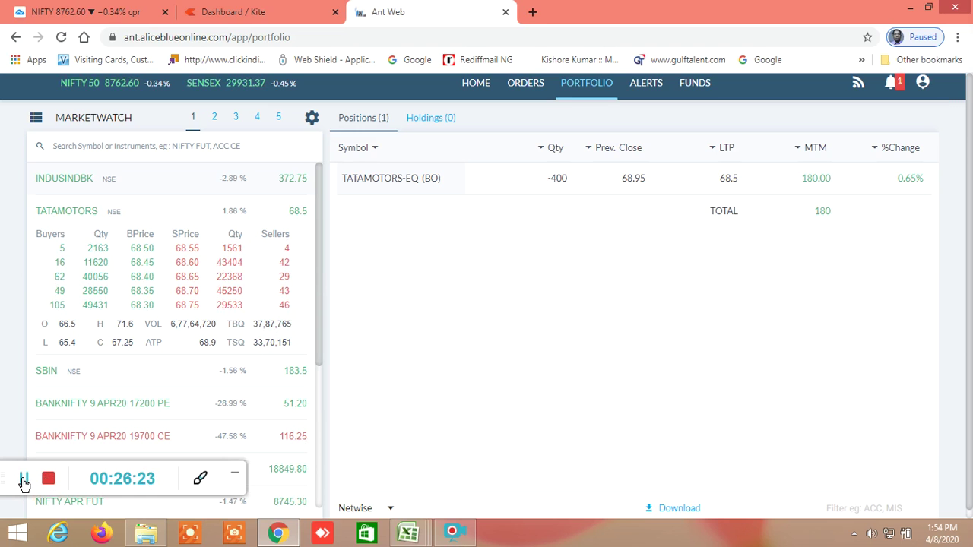
left_click(24, 480)
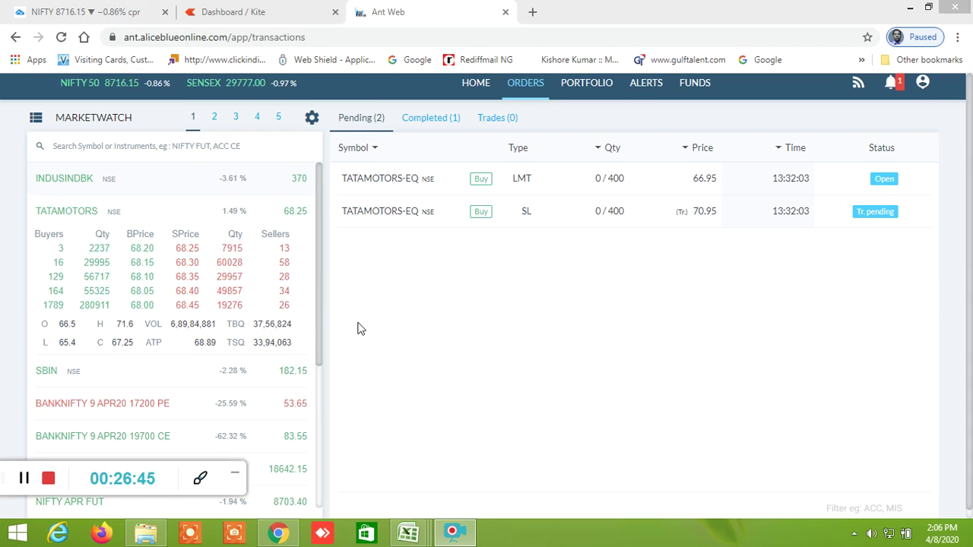
Review the pending TATAMOTORS buy orders in Ant Web and show the open position in the portfolio
mouse_move(256, 265)
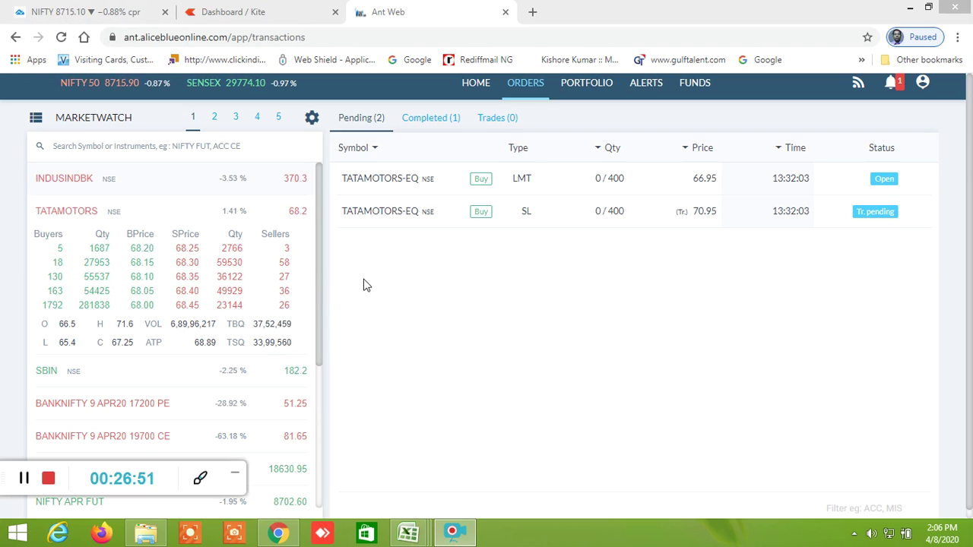
mouse_move(436, 183)
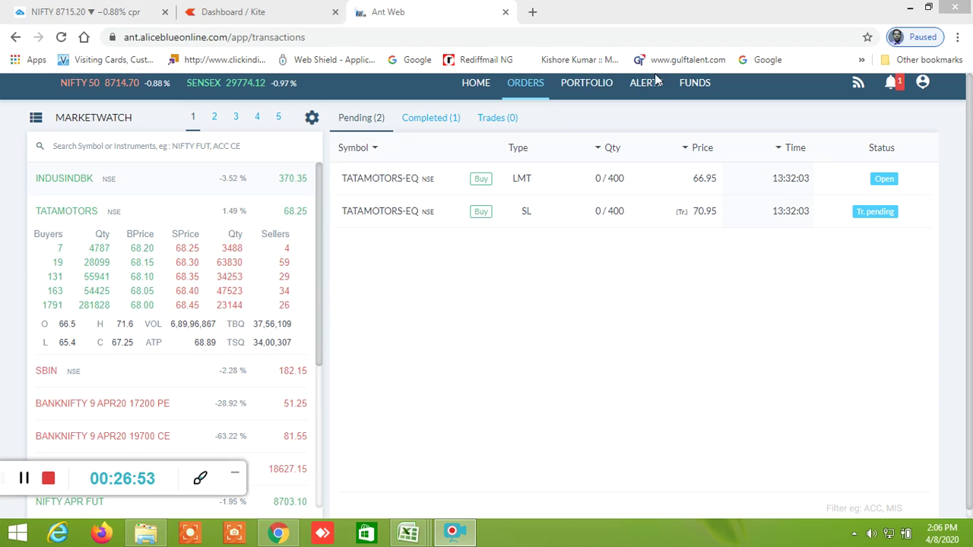
left_click(608, 87)
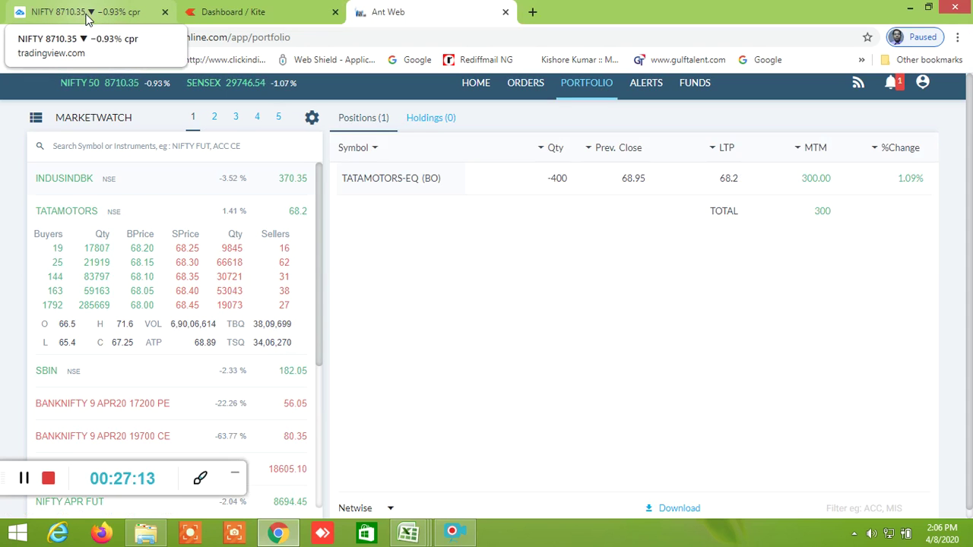
Switch to the screener workbook in Excel and check NIFTY's Gann sell levels at 45, 67.5 and 90 degrees
mouse_move(421, 539)
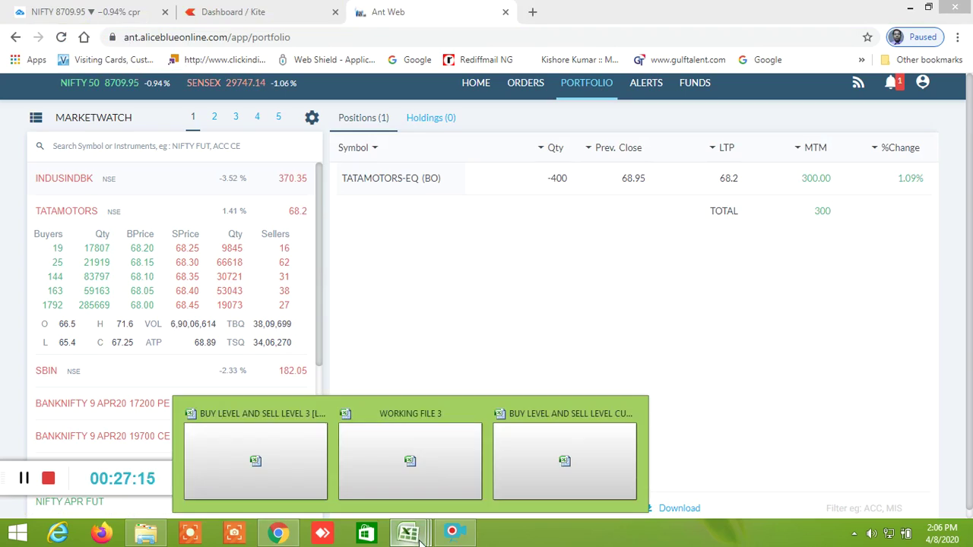
left_click(271, 457)
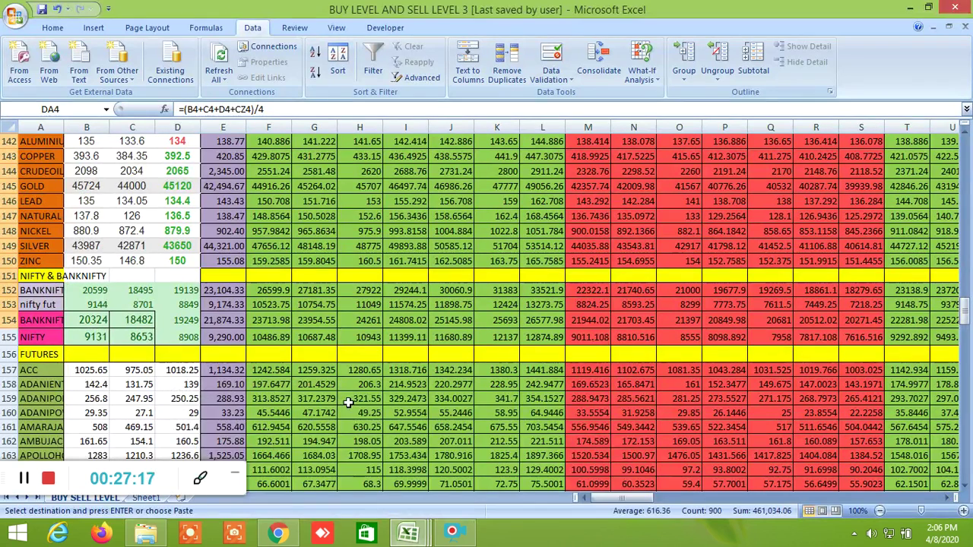
mouse_move(426, 534)
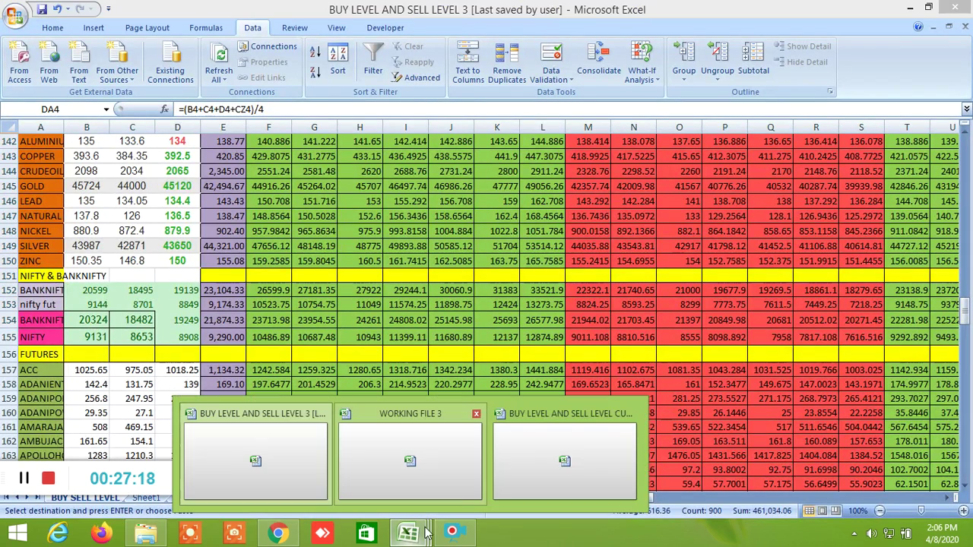
left_click(569, 443)
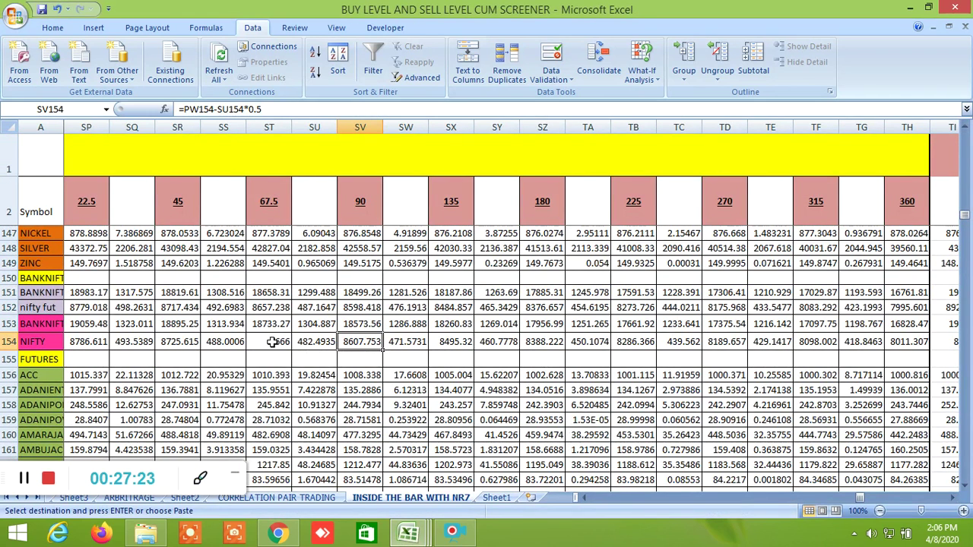
left_click(173, 343)
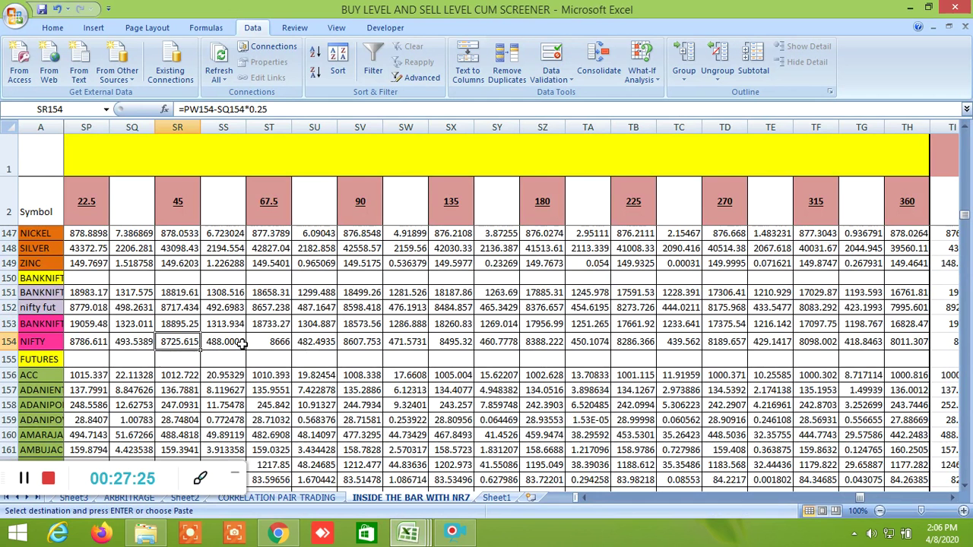
left_click(267, 340)
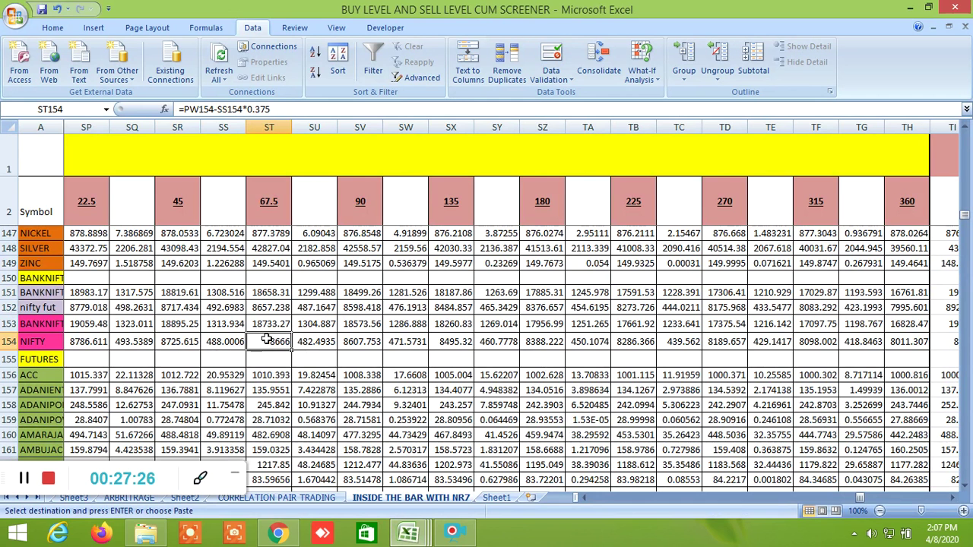
left_click(360, 343)
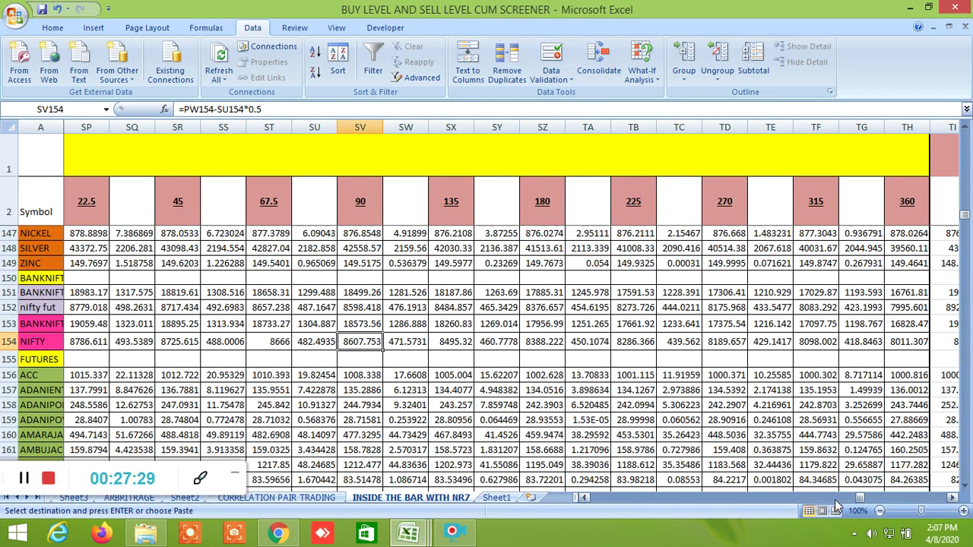
Check NIFTY's T1, T2 and T3 sell targets in the volatility based high probable levels
left_click_drag(857, 500, 937, 516)
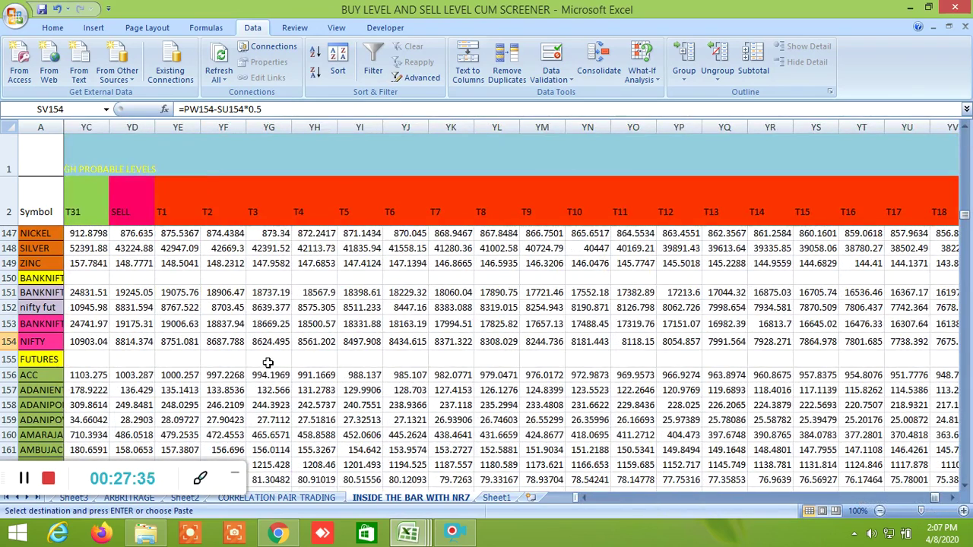
left_click(182, 343)
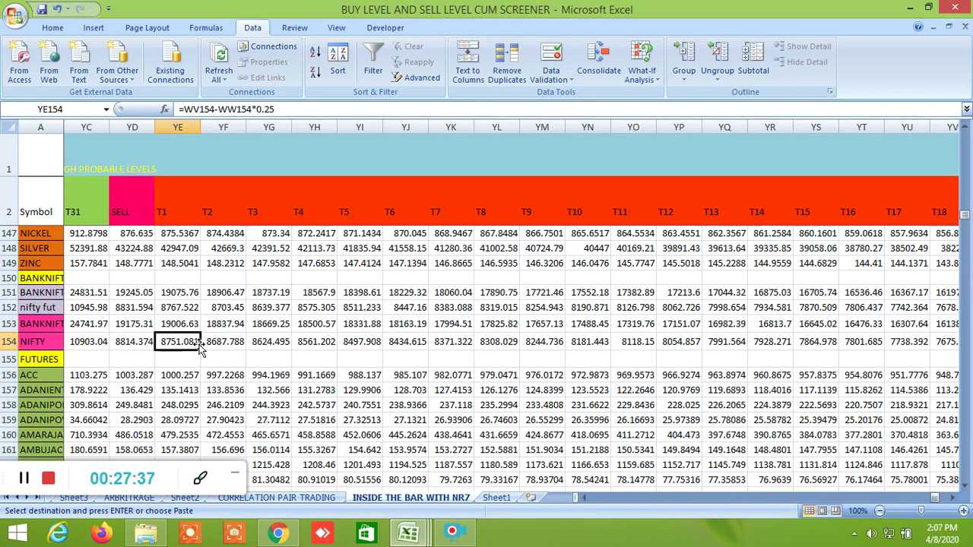
left_click(221, 343)
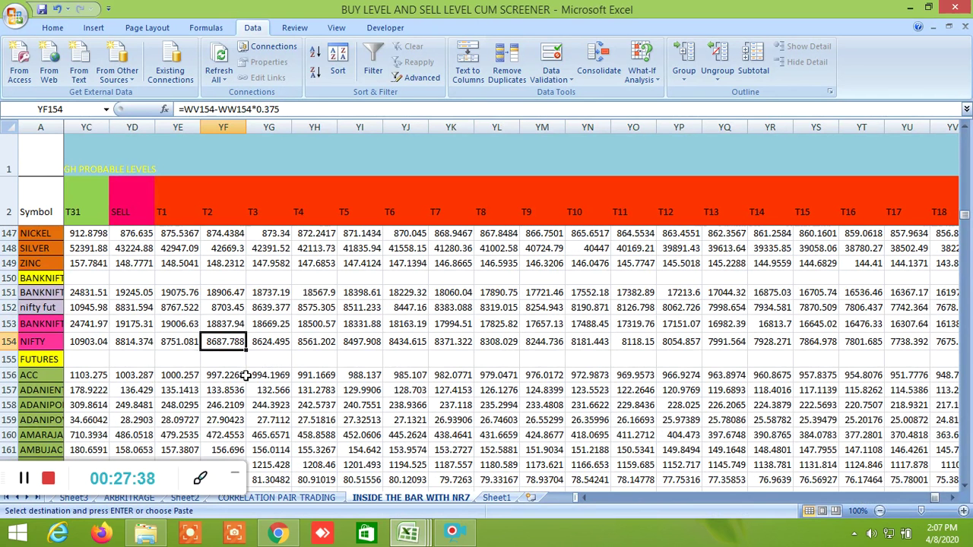
left_click(273, 343)
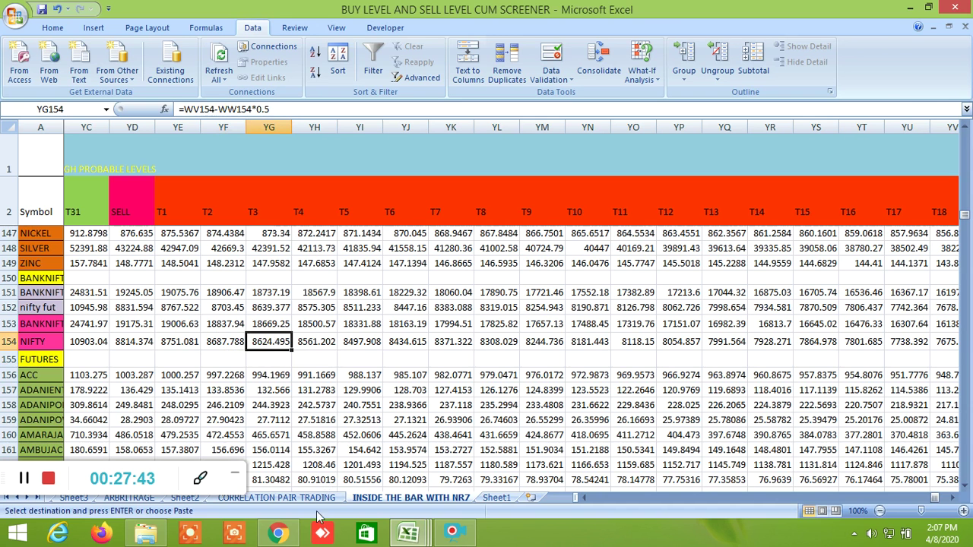
Switch back to Ant Web in Chrome to check the TATAMOTORS position and pending orders, and show the NIFTY and BANKNIFTY derivatives in Kite's watchlist
left_click(293, 533)
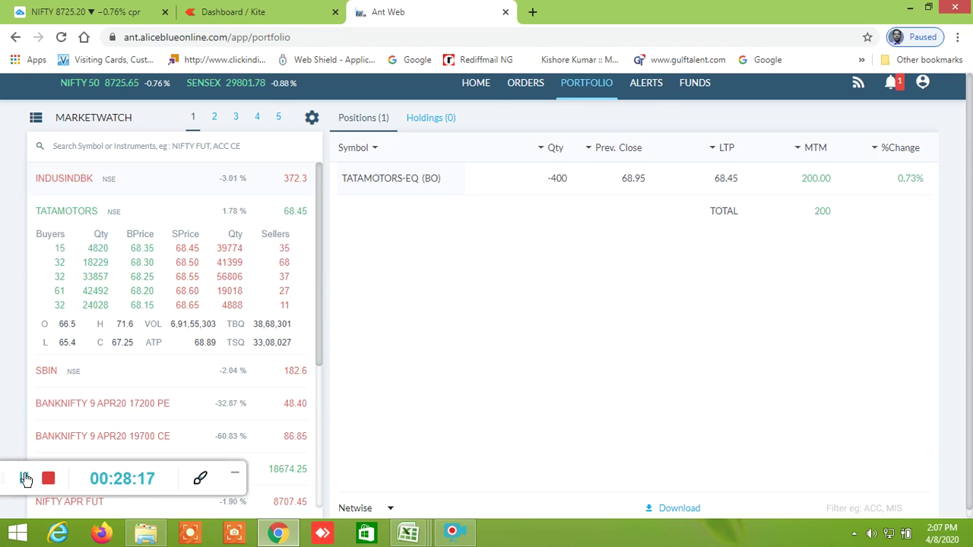
left_click(23, 479)
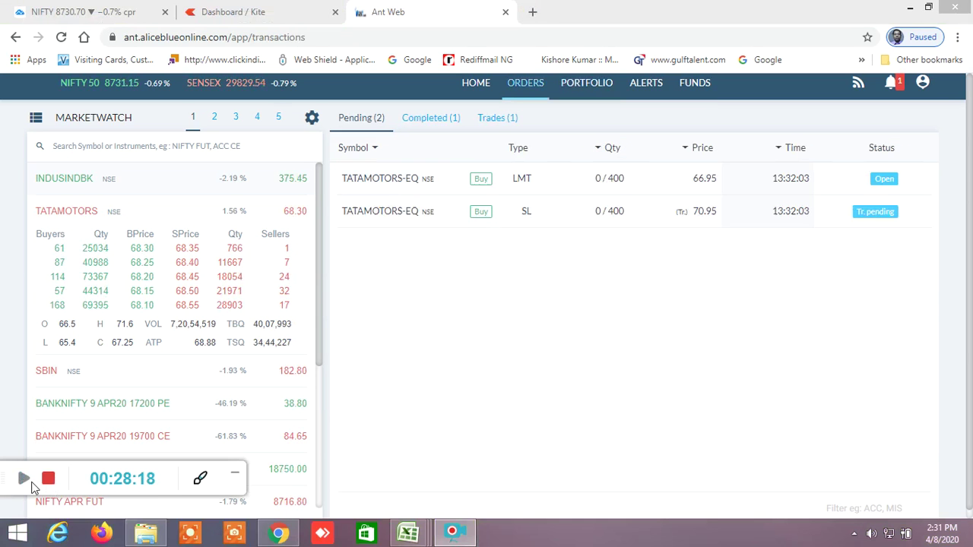
left_click(30, 482)
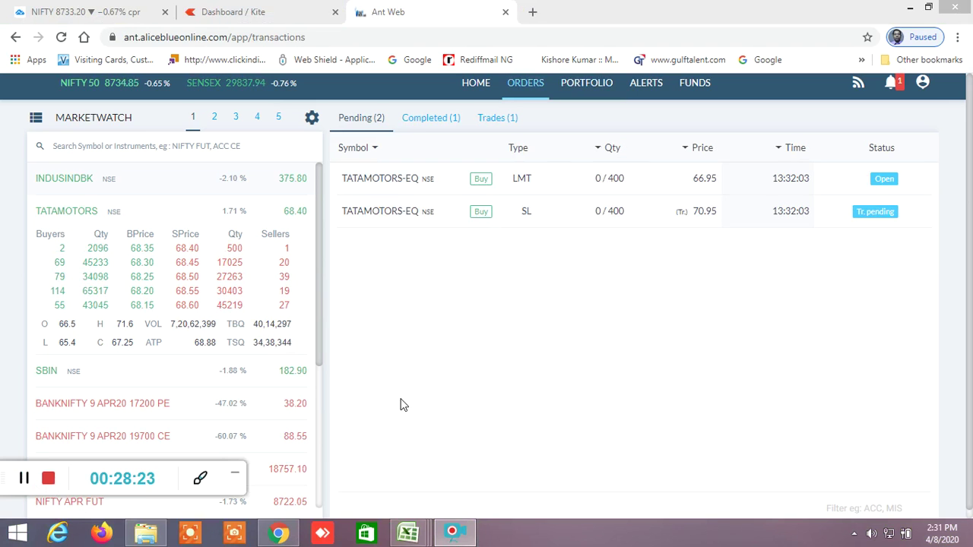
left_click(265, 15)
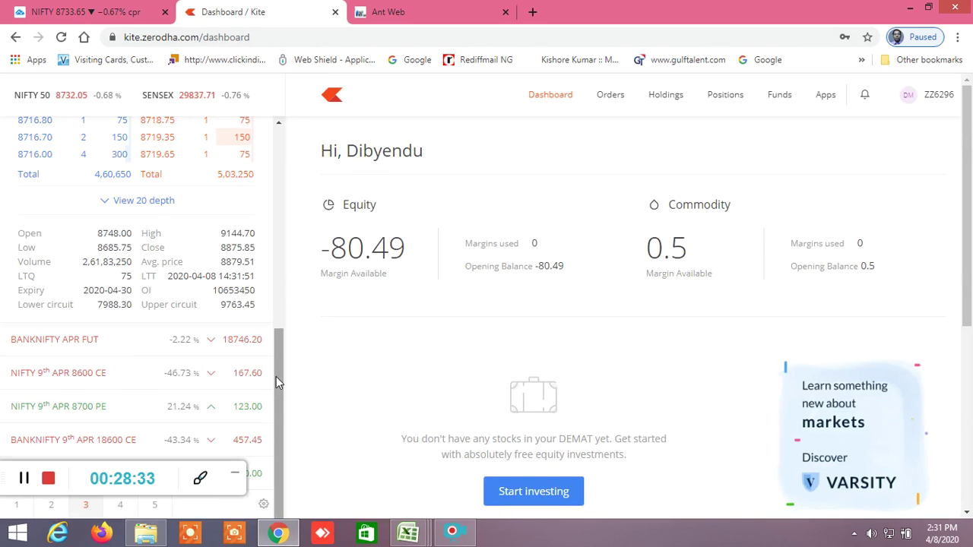
Show the market depth of the NIFTY 9th APR 8700 PE option in the watchlist and check its bids and offers
left_click_drag(3, 481, 423, 393)
mouse_move(267, 476)
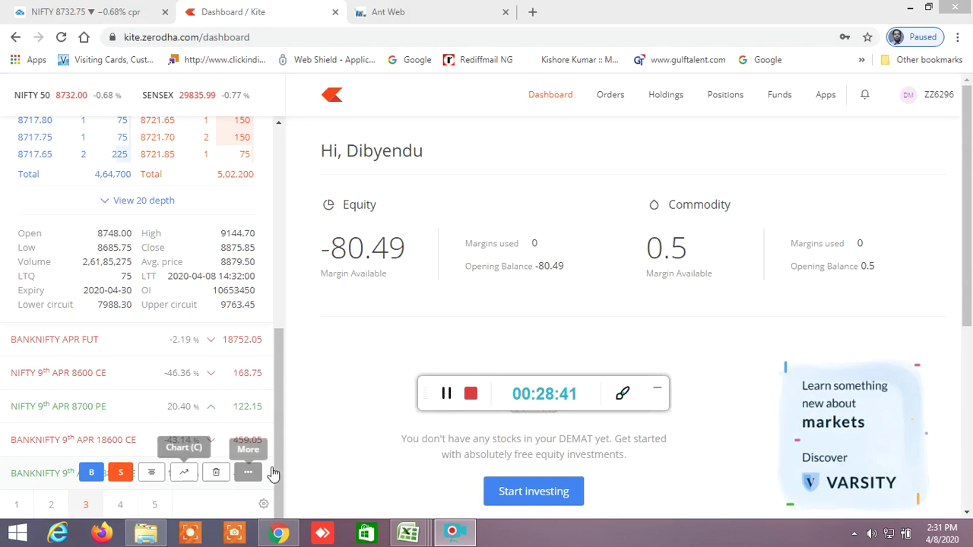
mouse_move(263, 415)
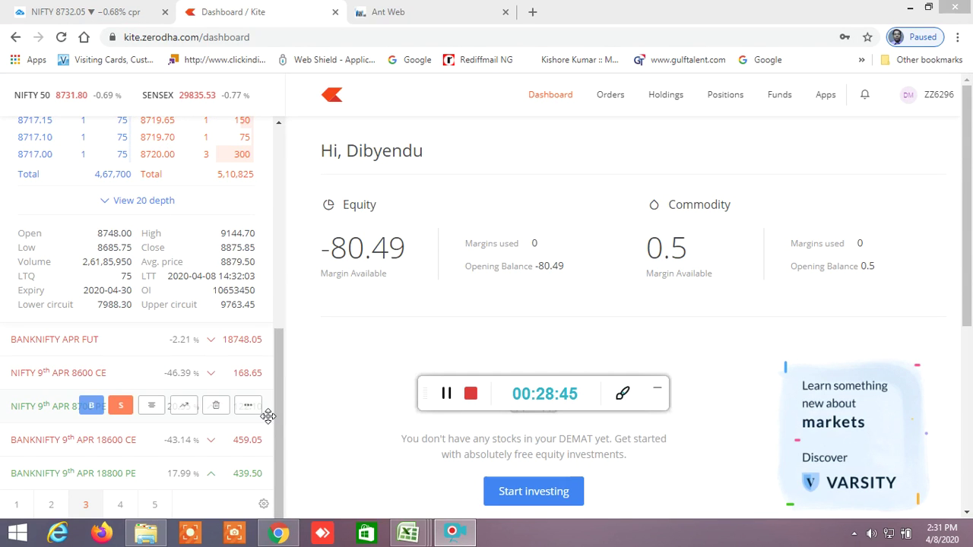
left_click(150, 404)
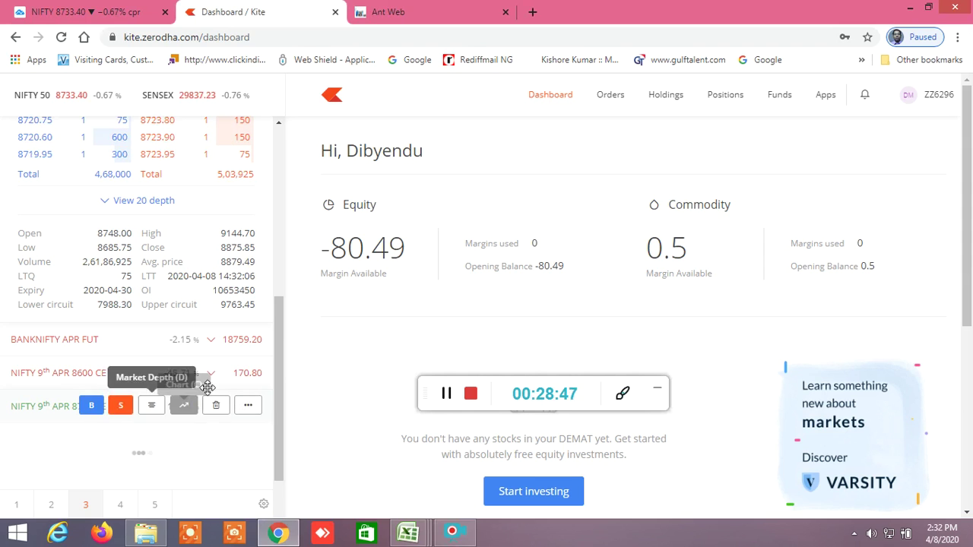
left_click_drag(282, 376, 261, 497)
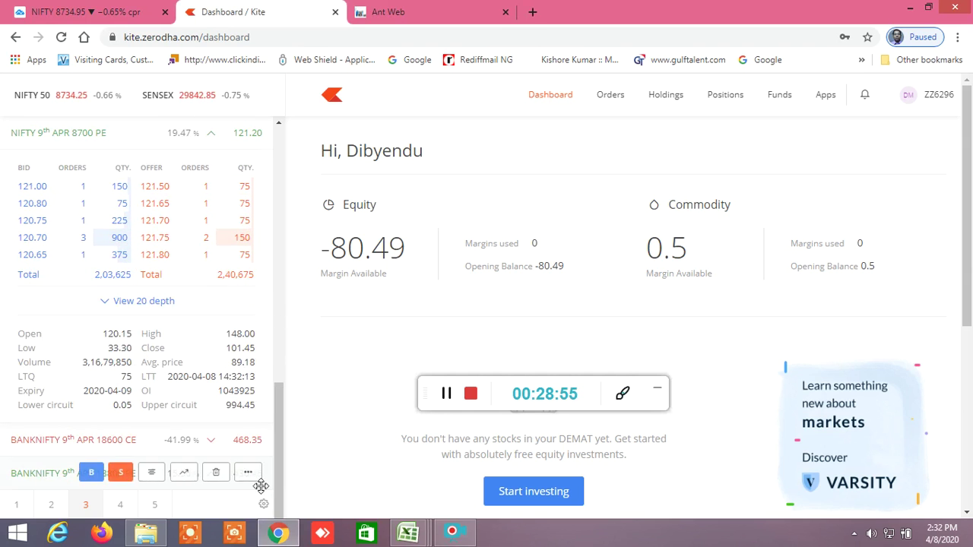
Switch to Ant Web and check the pending TATAMOTORS buy orders and the TATAMOTORS position in the portfolio
left_click(106, 13)
left_click(394, 14)
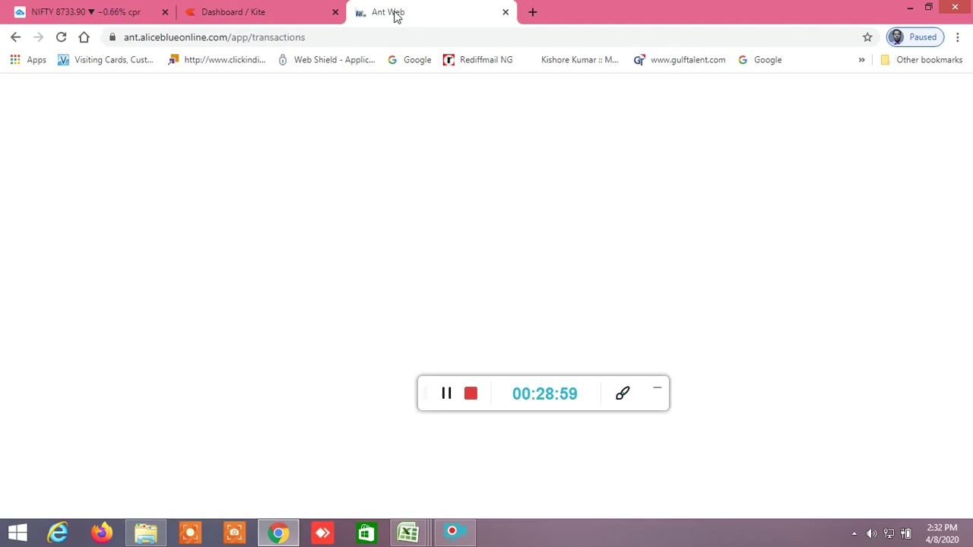
left_click_drag(422, 394, 27, 508)
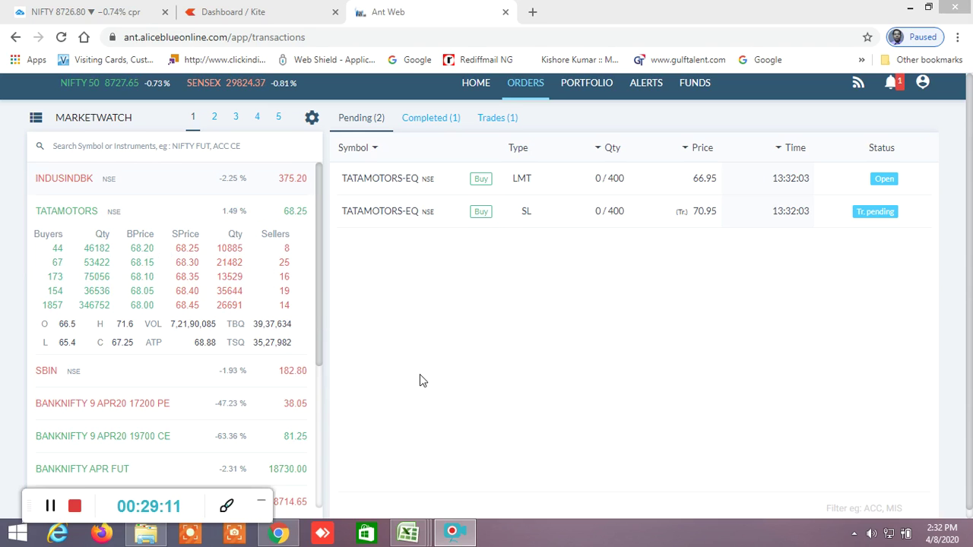
left_click(50, 508)
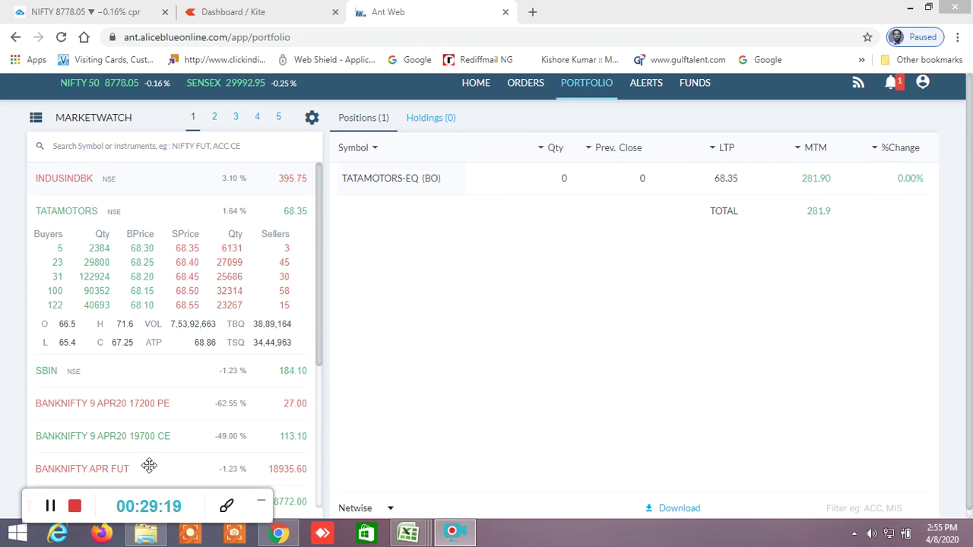
mouse_move(149, 464)
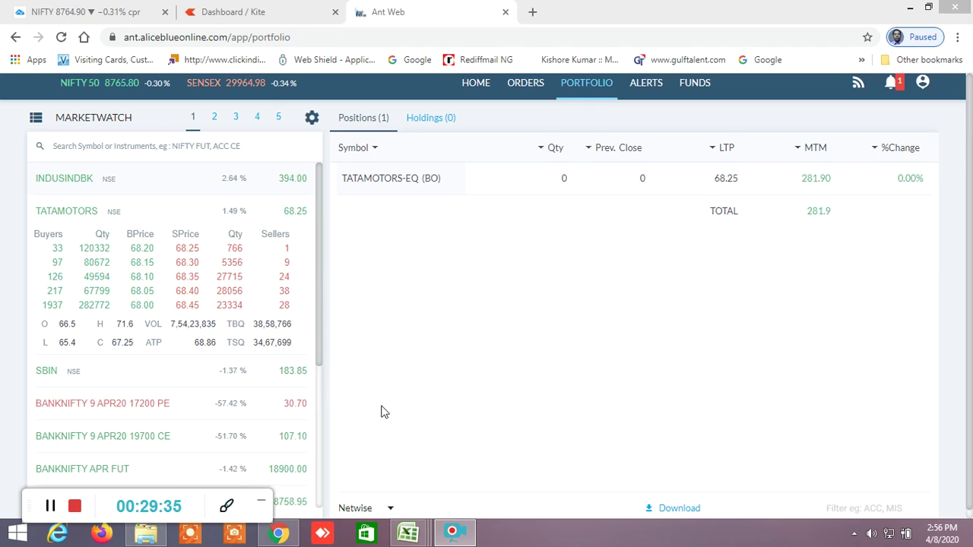
Switch to the BUY LEVEL AND SELL LEVEL CUM SCREENER workbook in Excel and check NIFTY's SELL level in the volatility based high probable levels
mouse_move(418, 538)
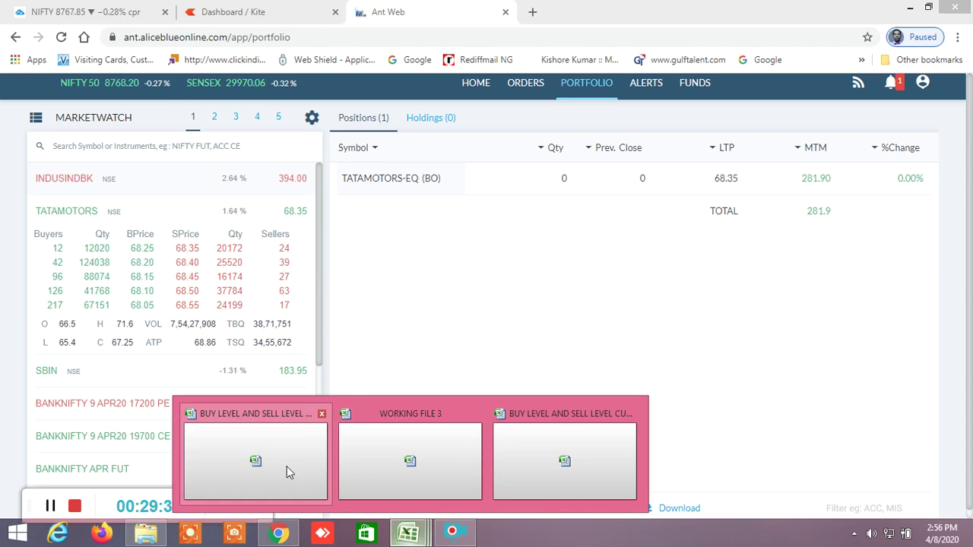
left_click(255, 467)
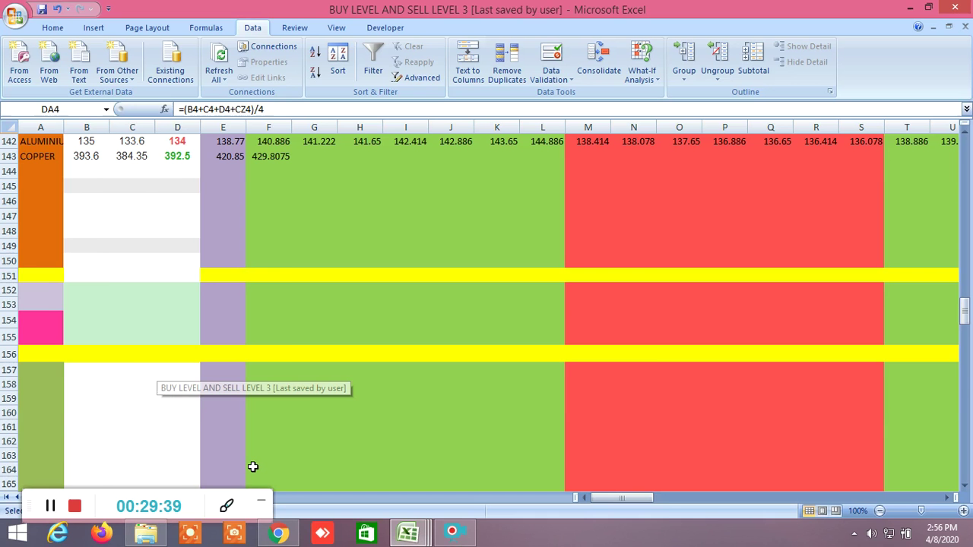
mouse_move(417, 536)
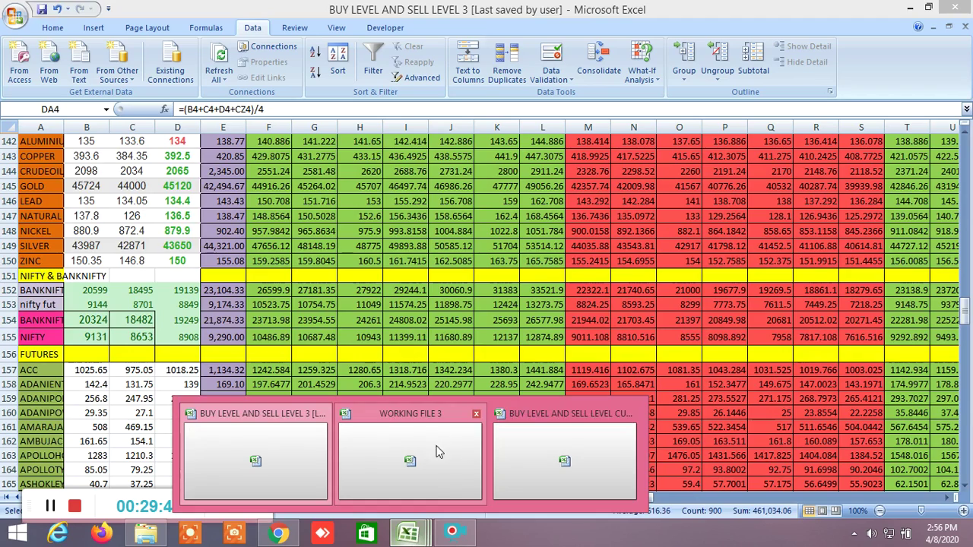
left_click(555, 453)
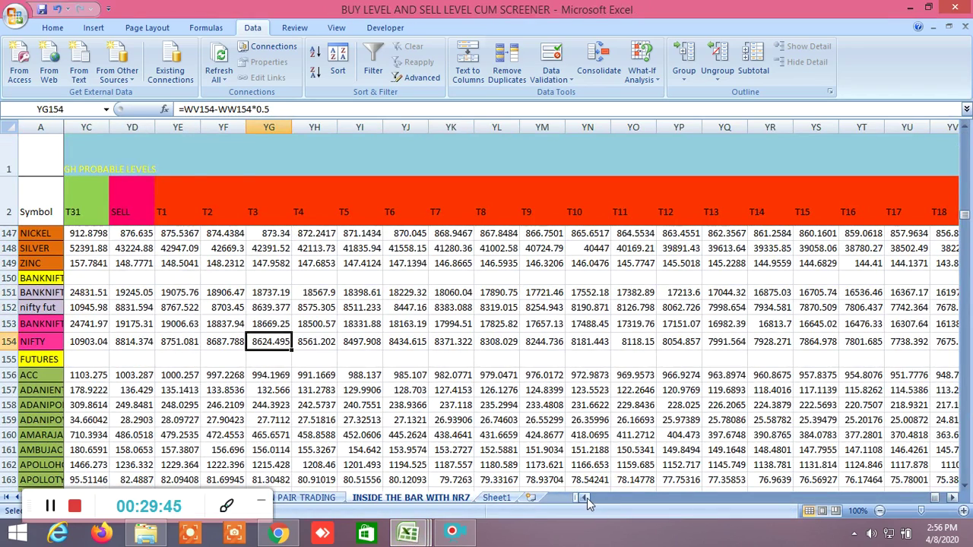
left_click(585, 499)
left_click(585, 499)
left_click(586, 498)
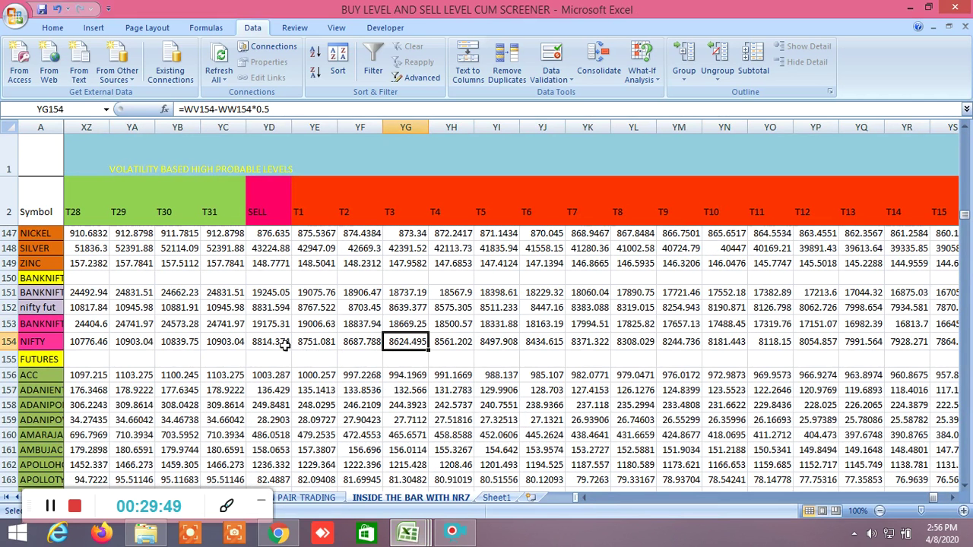
Go back to the GANN DEGREE BASED ON VOLATILITY columns and check NIFTY's sell-side degree levels
left_click(584, 499)
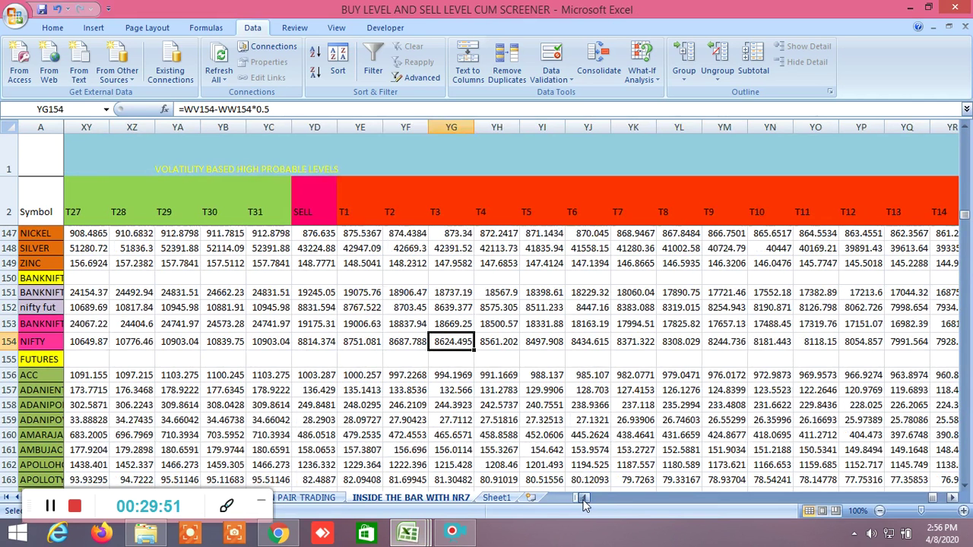
left_click(584, 499)
left_click(584, 499)
left_click(585, 498)
left_click(585, 499)
left_click_drag(585, 499, 585, 499)
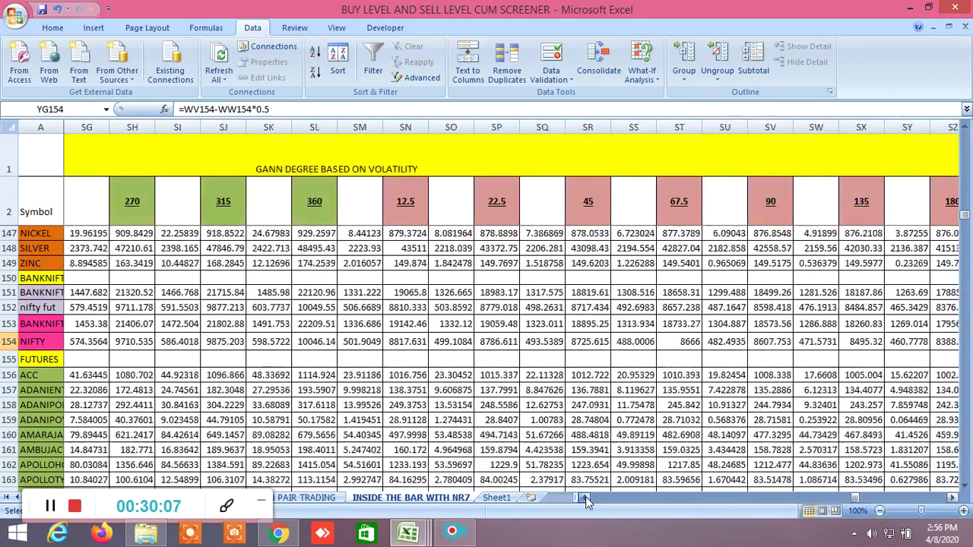